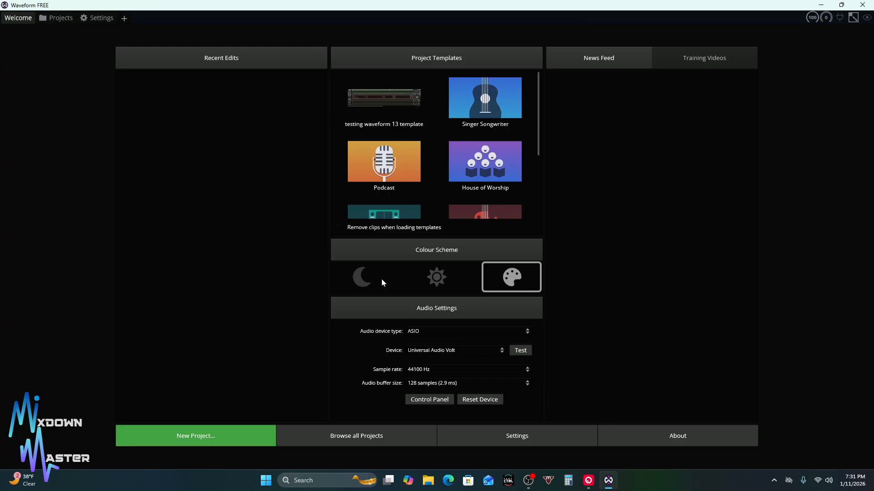
Try the dark and light colour schemes, and apply the Alien (Dark) preset as the custom colour scheme
left_click(365, 284)
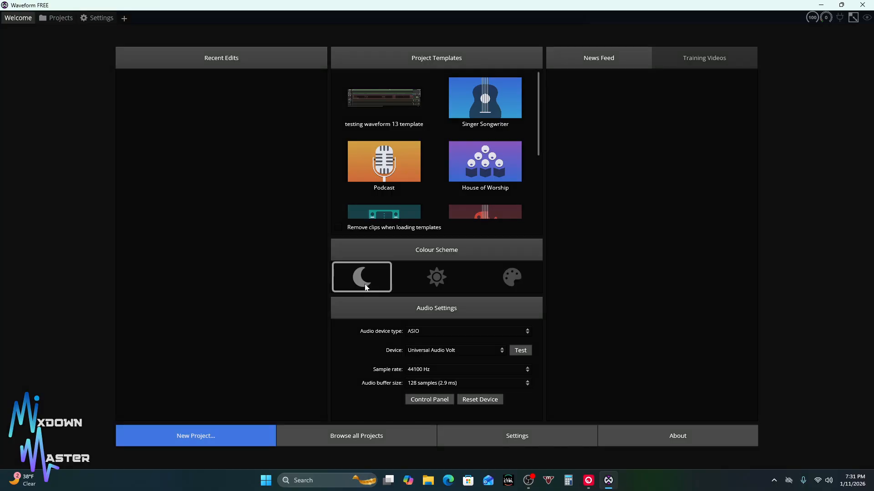
left_click(428, 280)
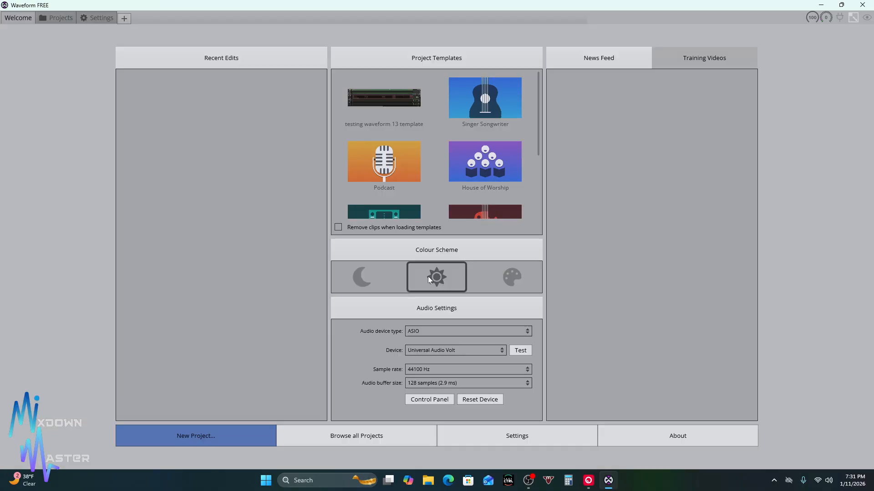
left_click(508, 275)
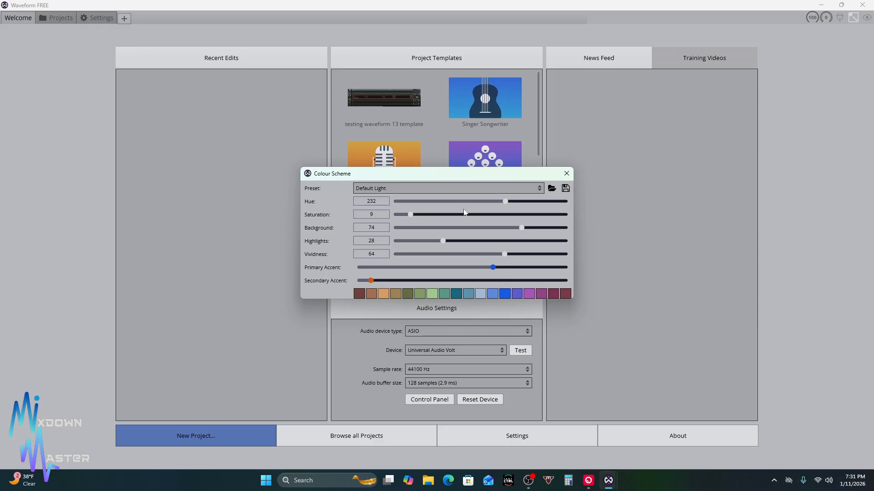
left_click(444, 190)
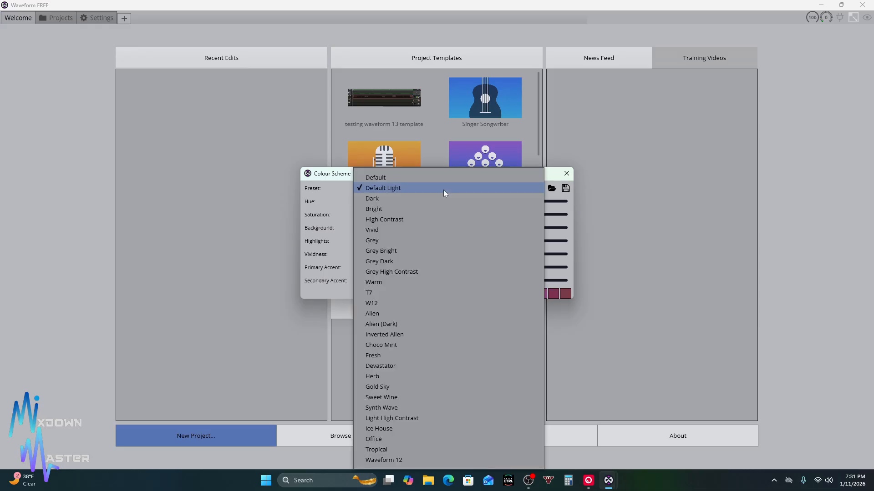
left_click(406, 327)
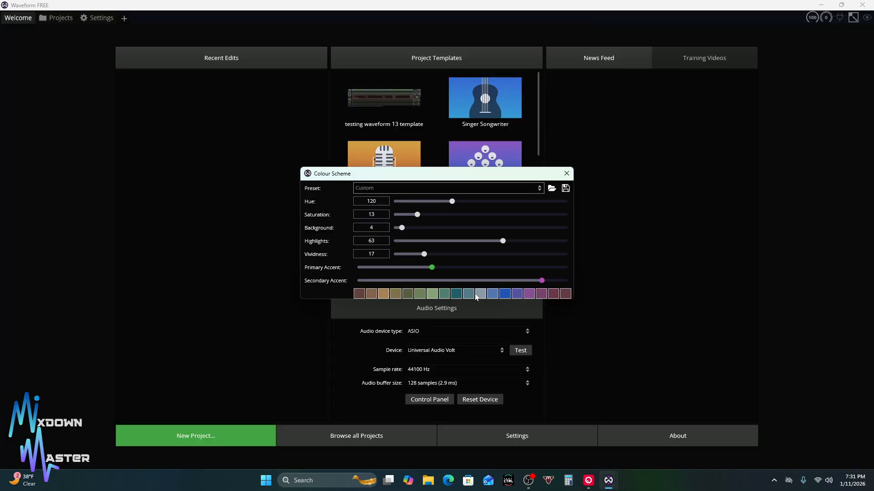
left_click(568, 175)
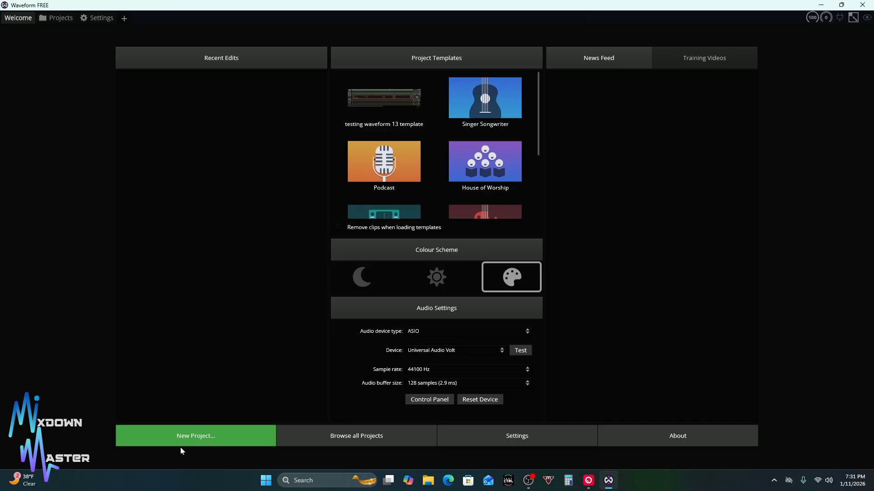
Create a new project named "mixdow master learning" from the Default template with its default edit opened
left_click(190, 437)
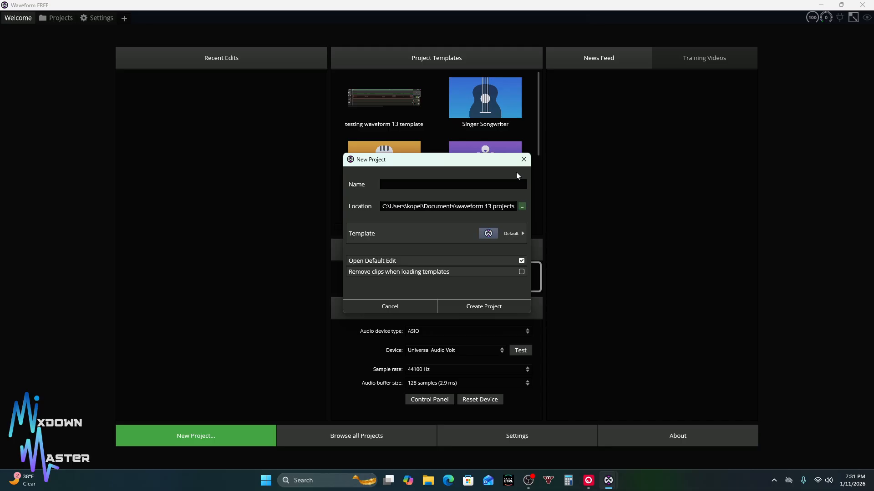
type("mixdow master learning")
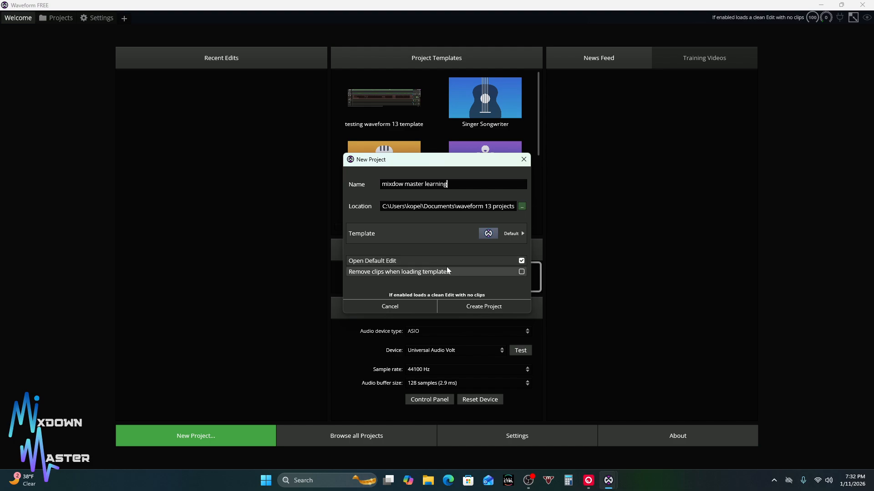
left_click(488, 307)
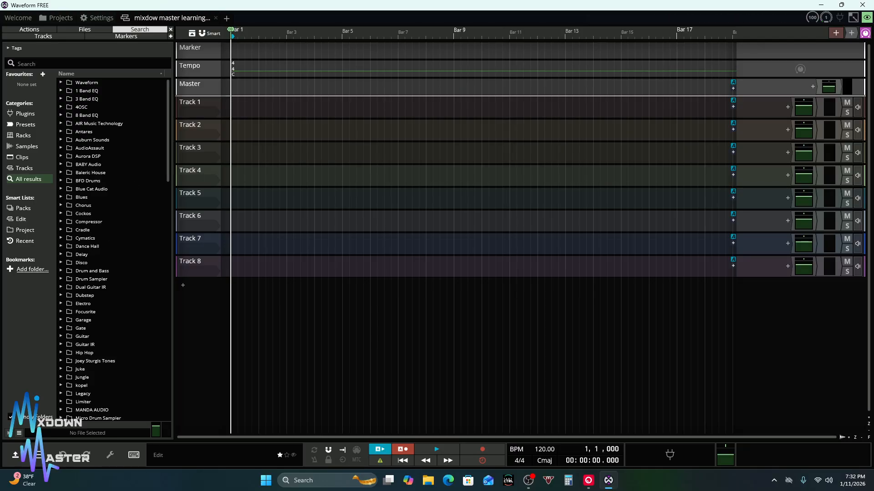
Hide the browser pane and show the mixer panel, after briefly showing and hiding the actions panel
left_click(868, 19)
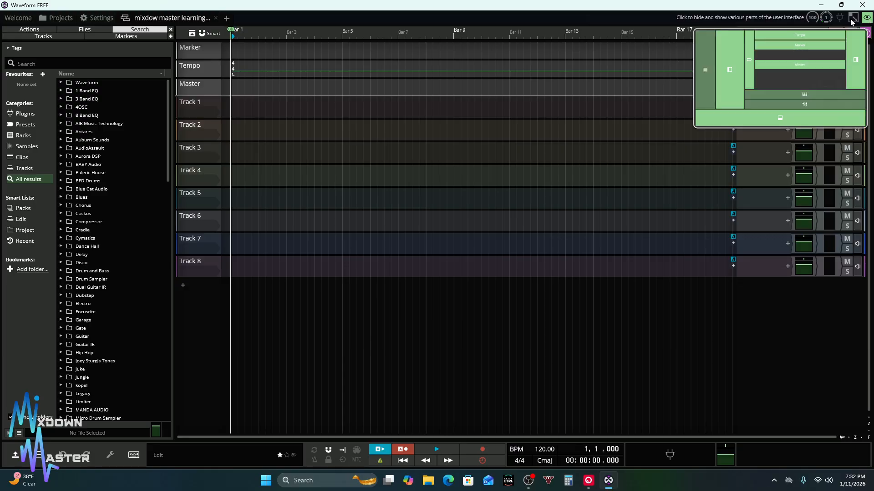
left_click(708, 69)
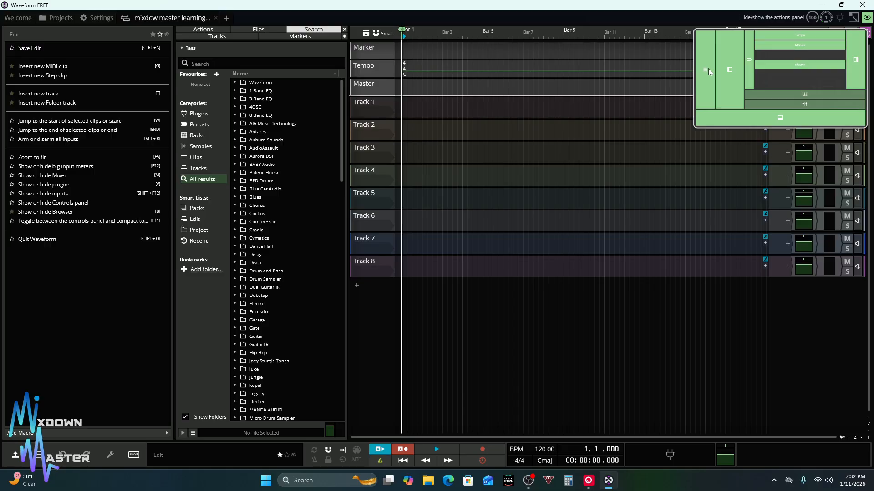
left_click(708, 68)
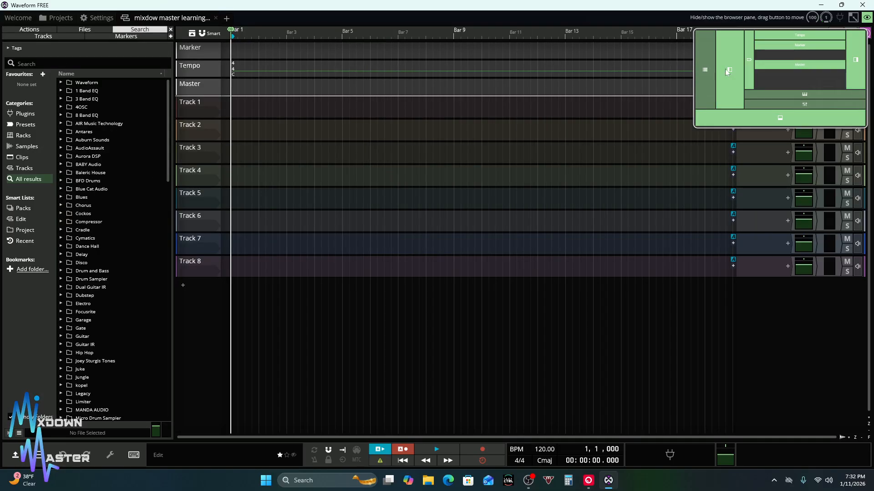
left_click(727, 72)
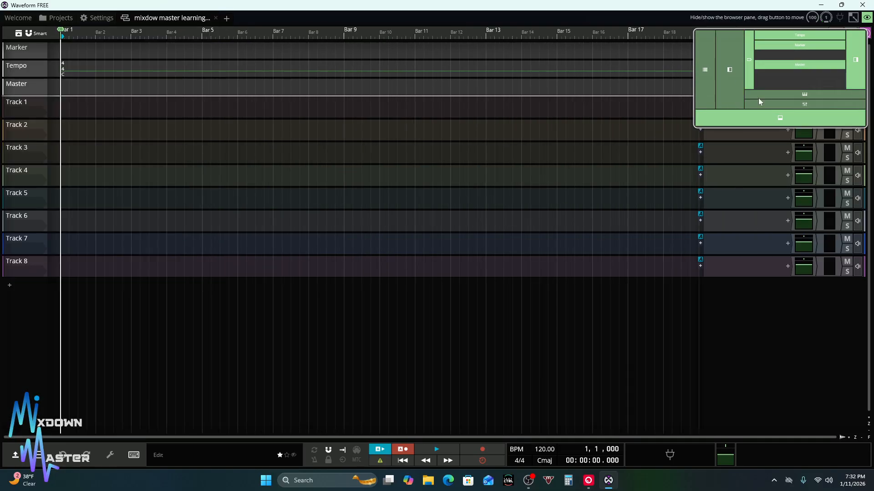
left_click(867, 22)
left_click(797, 104)
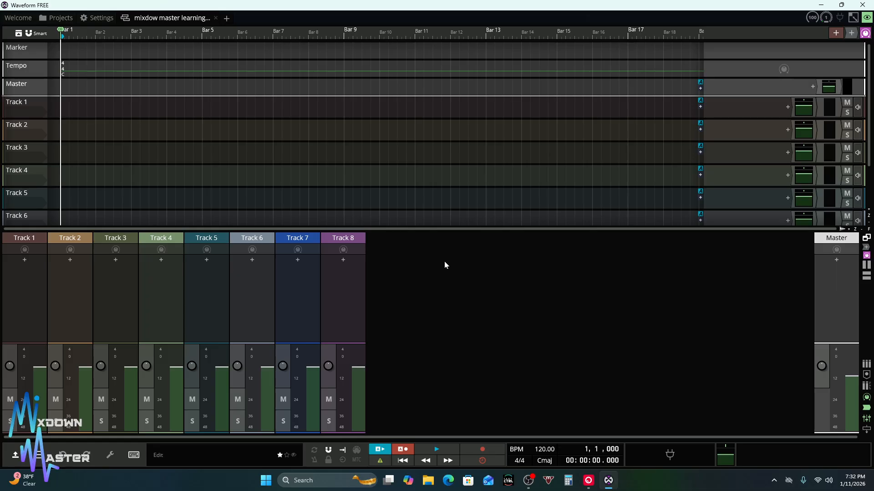
Hide and restore the mixer's levels, plugins and modifiers sections one after another
left_click(867, 419)
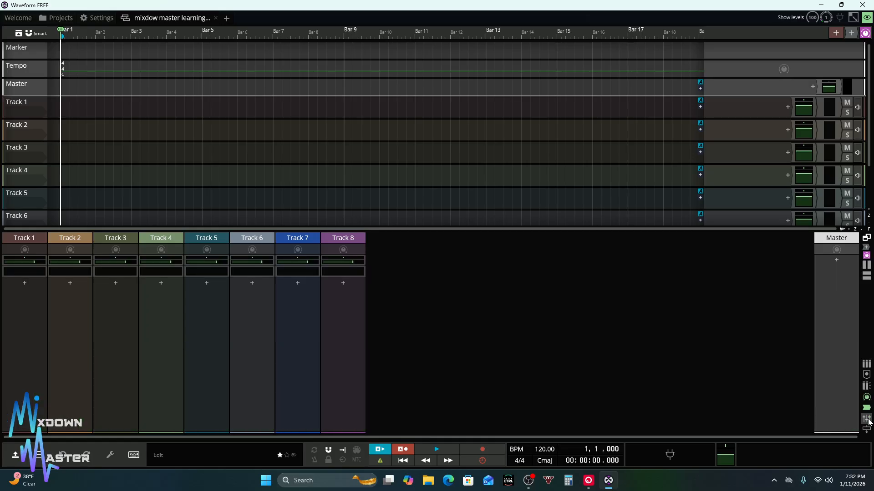
left_click(867, 419)
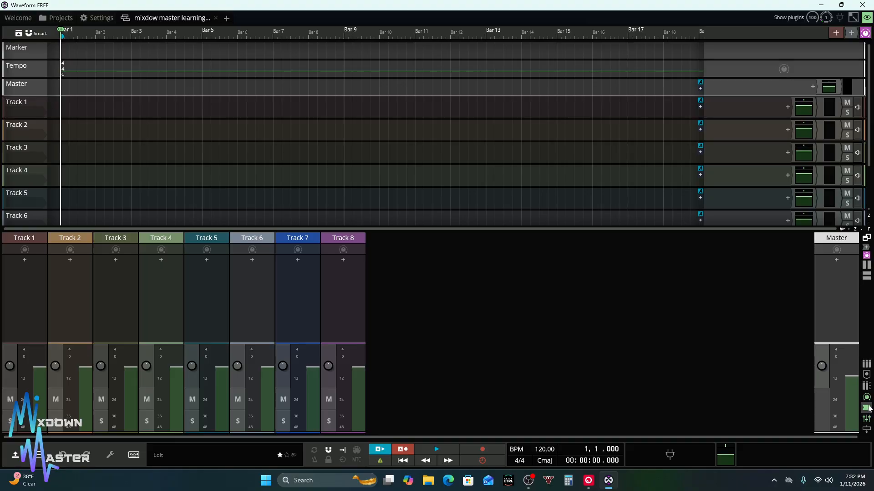
left_click(867, 408)
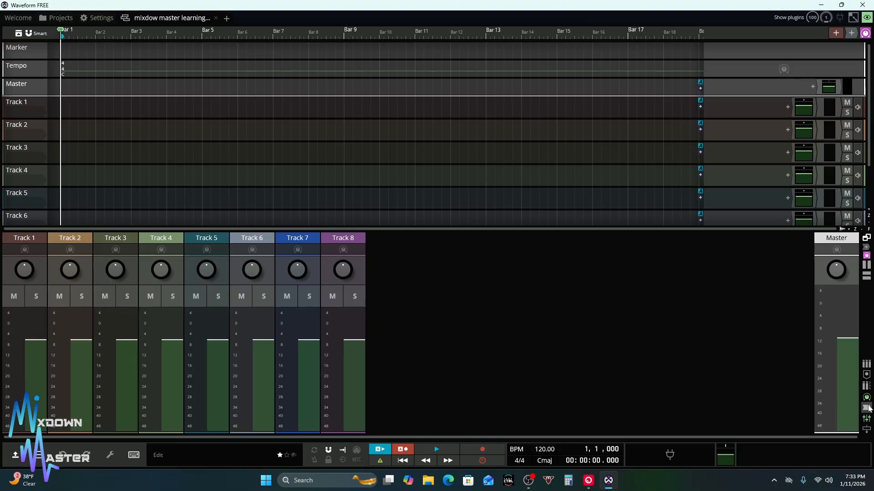
left_click(868, 408)
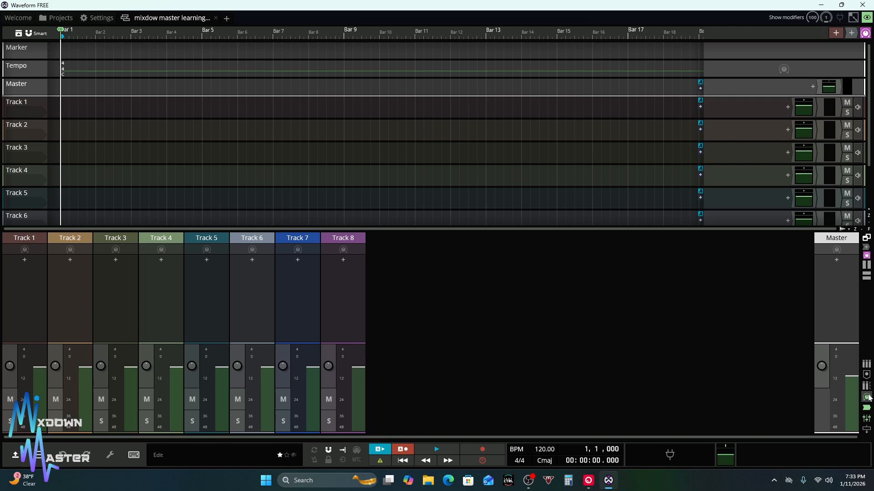
left_click(869, 397)
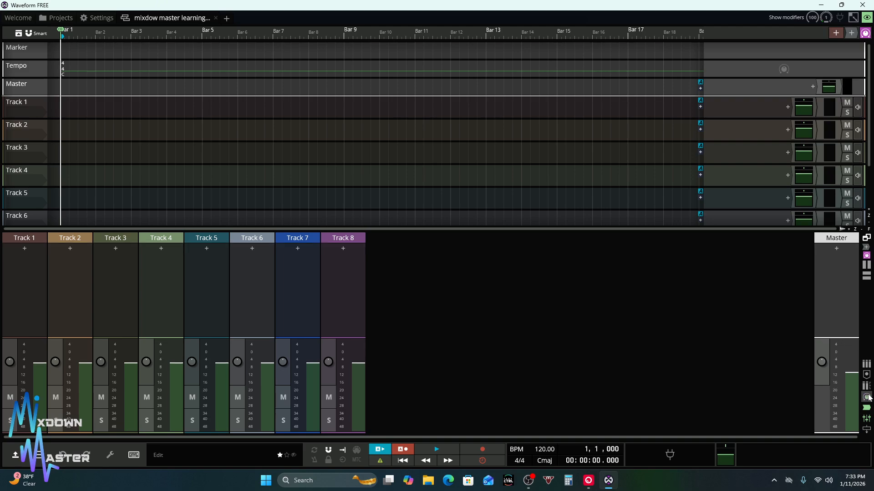
left_click(868, 398)
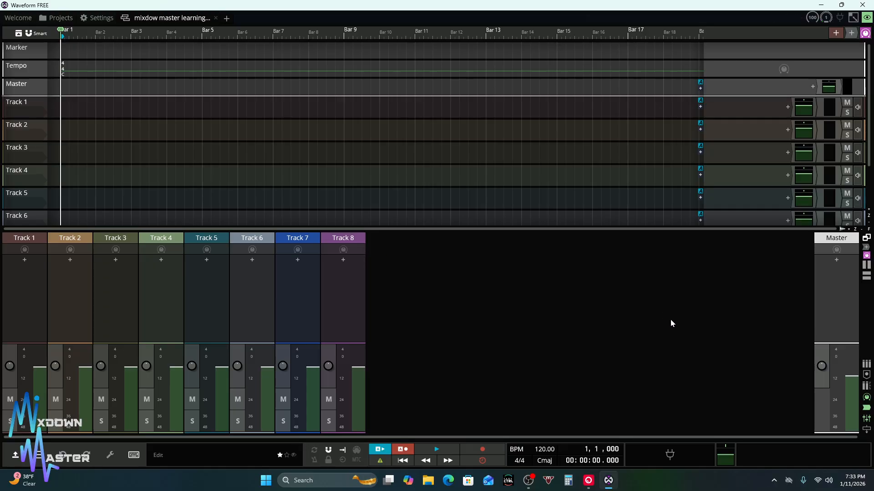
Show and hide the mixer's large meters, inputs and meter overview one after another
left_click(865, 385)
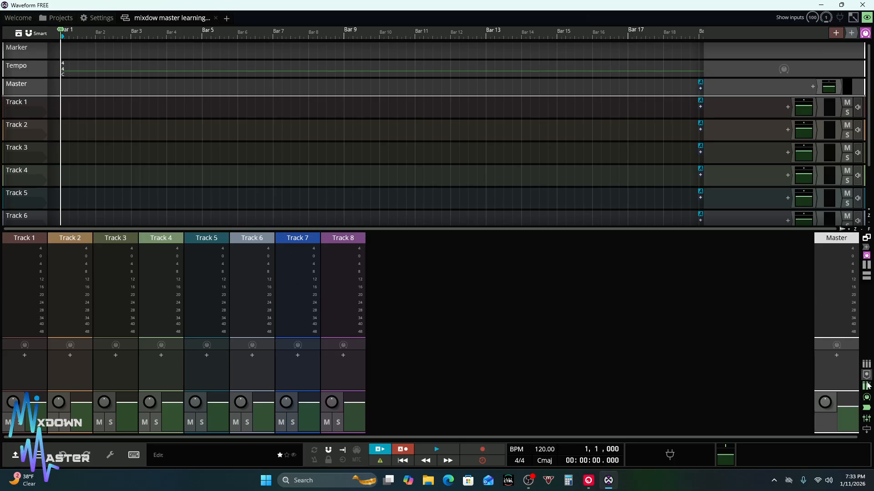
left_click(866, 387)
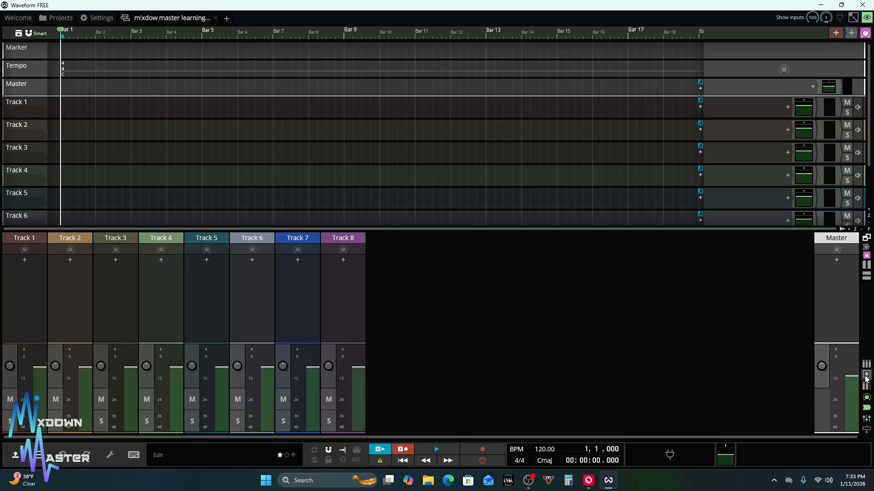
left_click(866, 376)
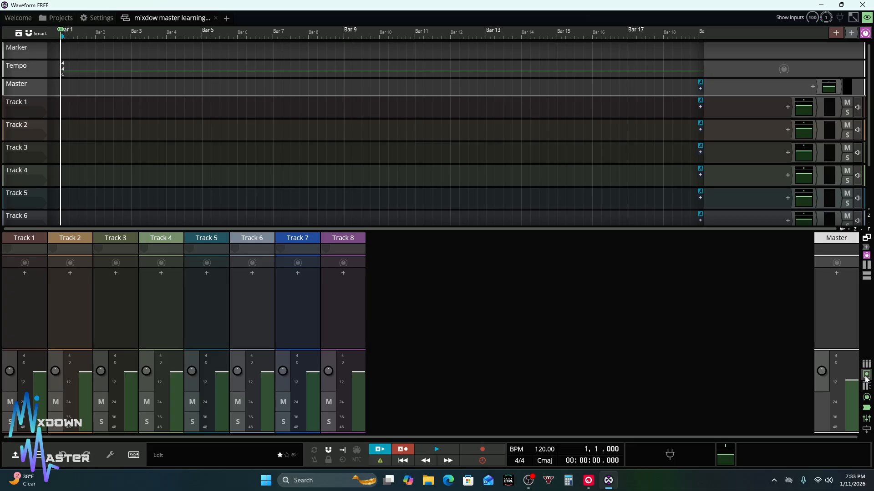
left_click(866, 377)
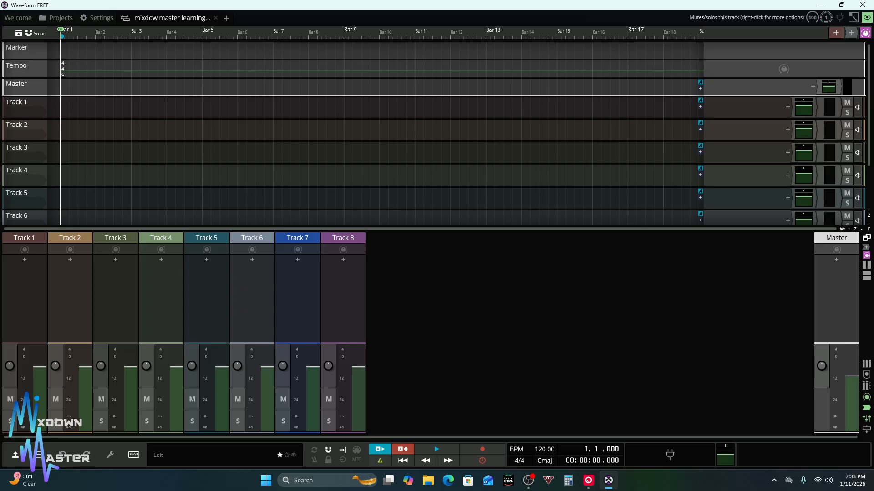
left_click(867, 364)
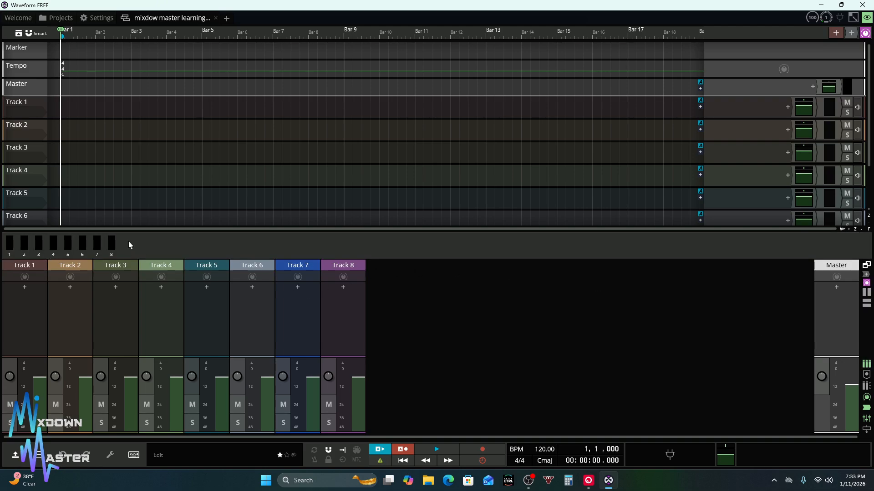
left_click(868, 366)
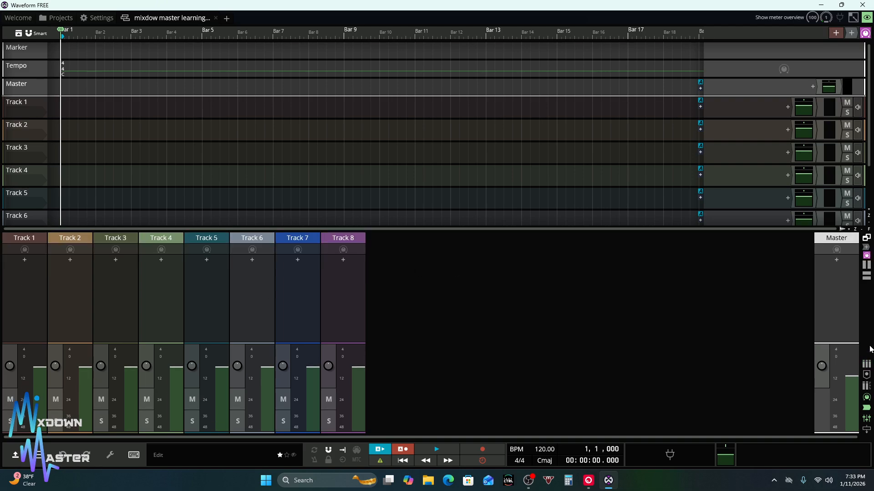
Cycle the mixer tracks through the available track widths and leave them narrow
left_click(866, 265)
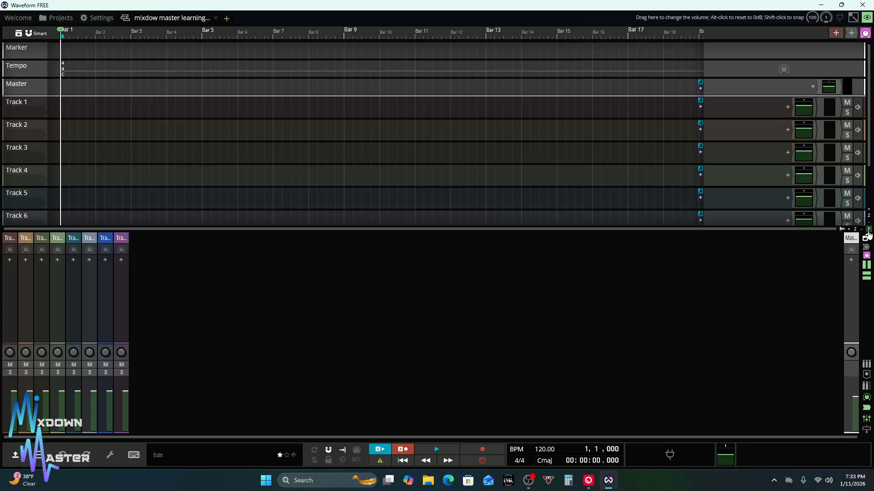
left_click(866, 264)
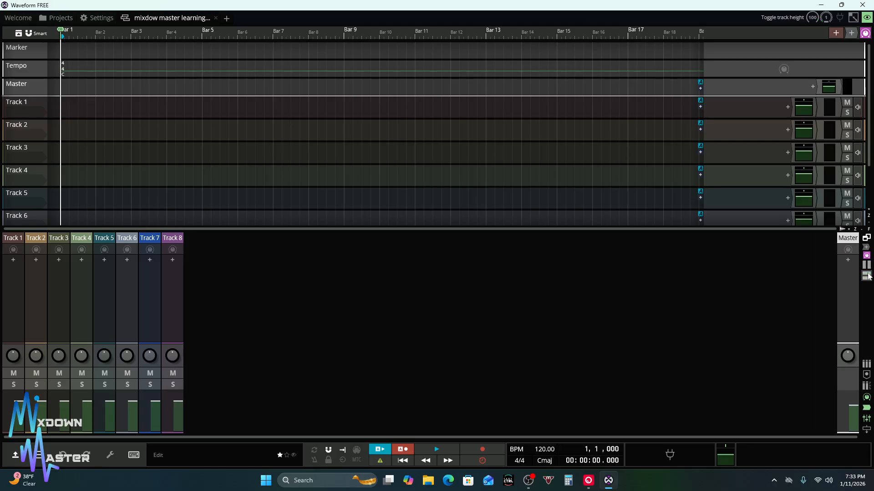
left_click(866, 268)
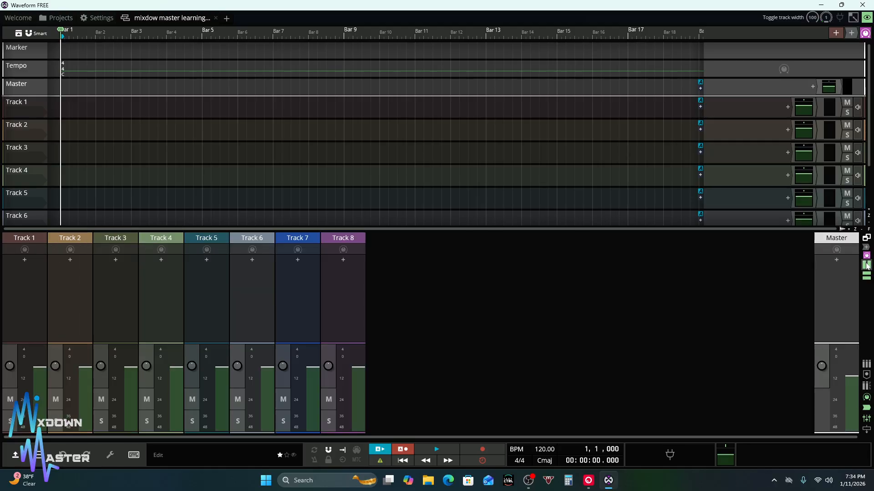
left_click(867, 268)
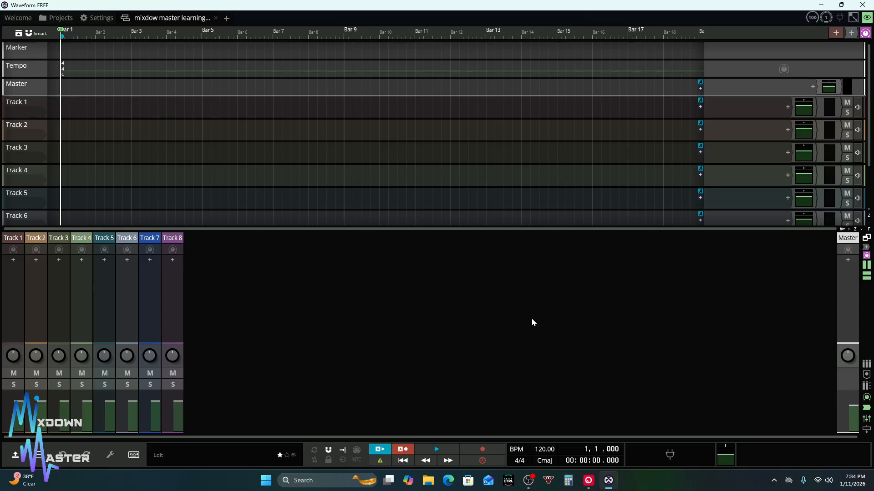
Open the mixer in its own separate tab and return to the project's edit tab
left_click(867, 241)
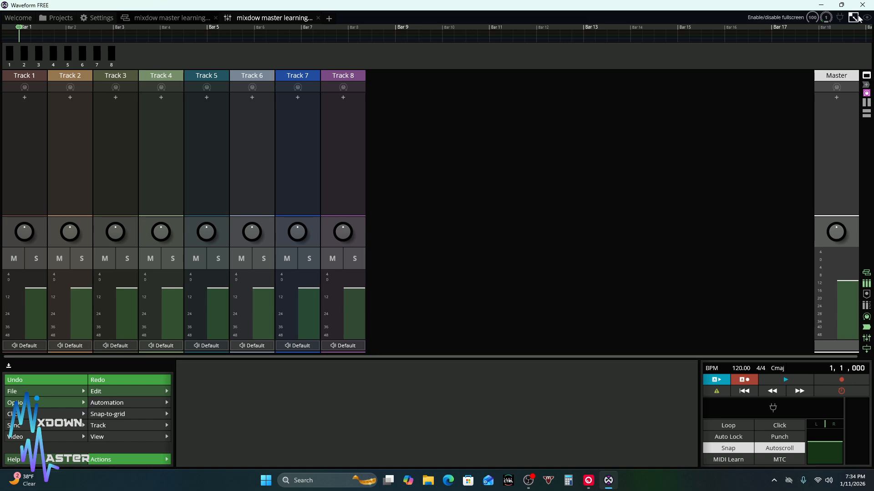
left_click(869, 82)
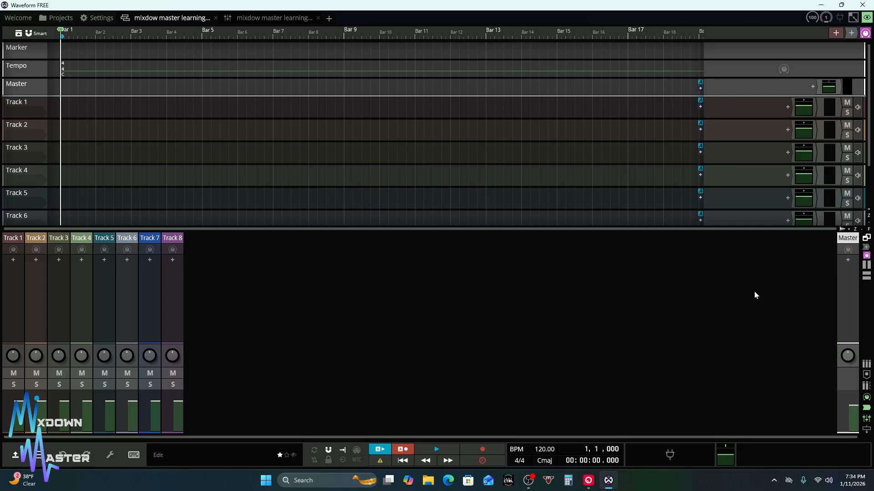
Set the mixer tracks back to the wide layout and hide the mixer panel
left_click(866, 276)
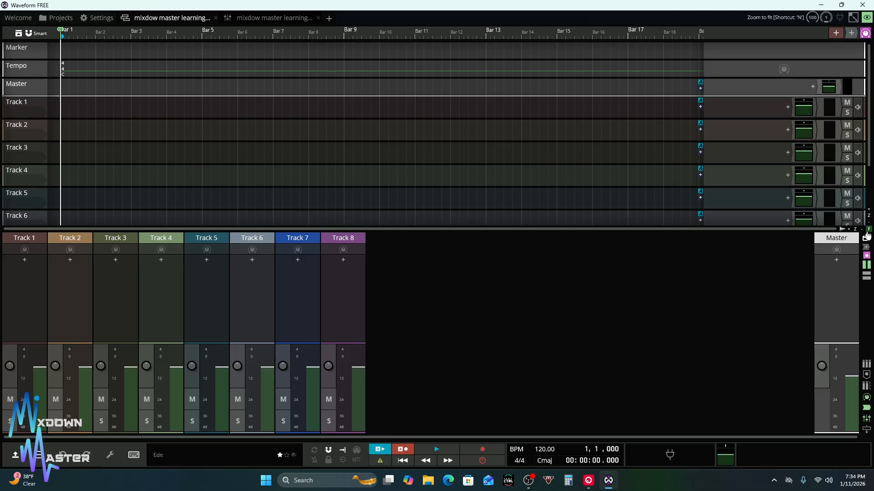
left_click(866, 18)
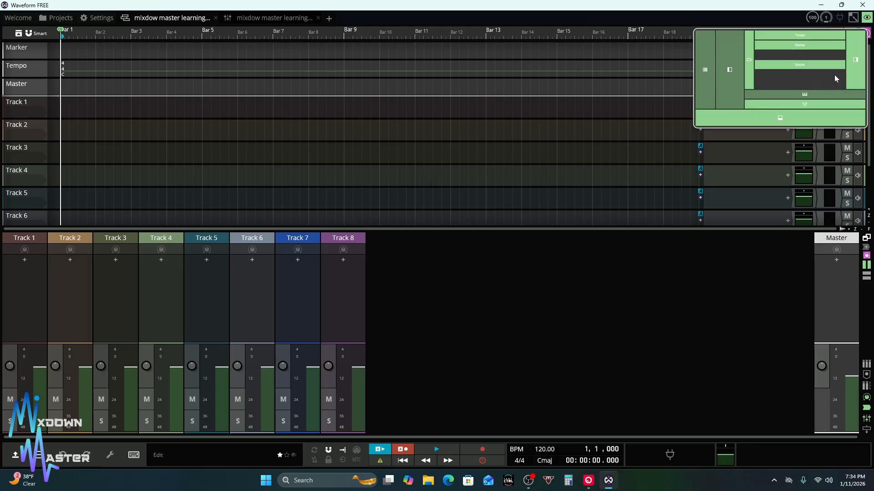
left_click(816, 105)
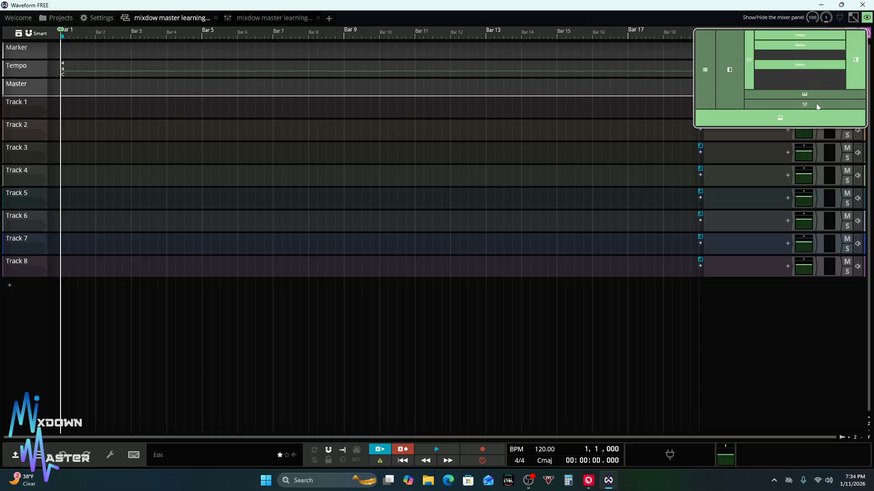
Hide the transport bar and bring it back using the interface layout overview
left_click(779, 121)
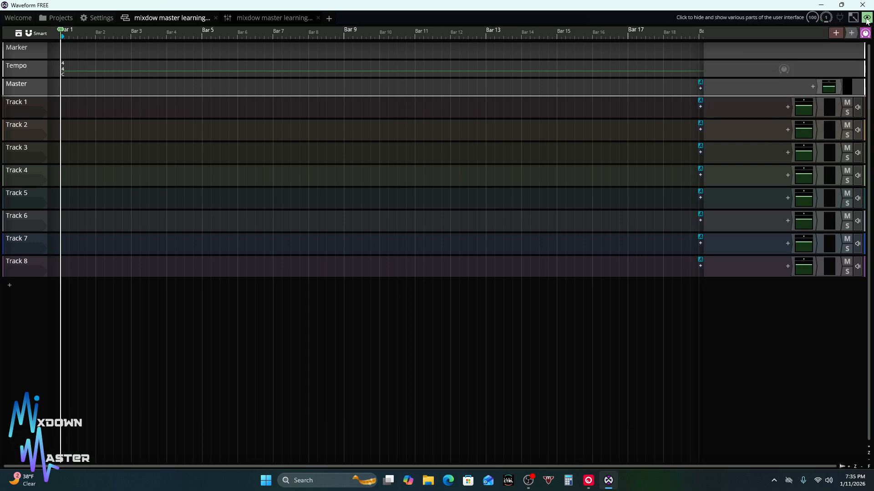
mouse_move(865, 19)
left_click(769, 117)
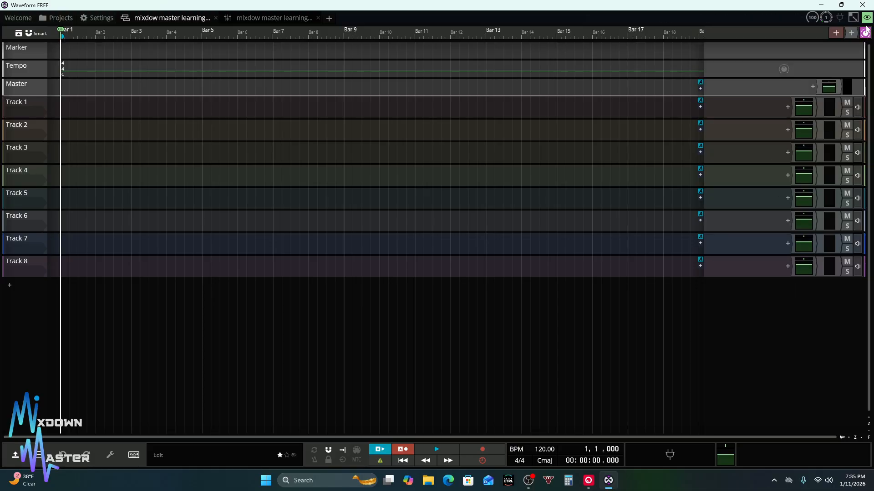
Show and hide the MIDI editor and the browser pane, and hide and restore the outputs panel
mouse_move(867, 21)
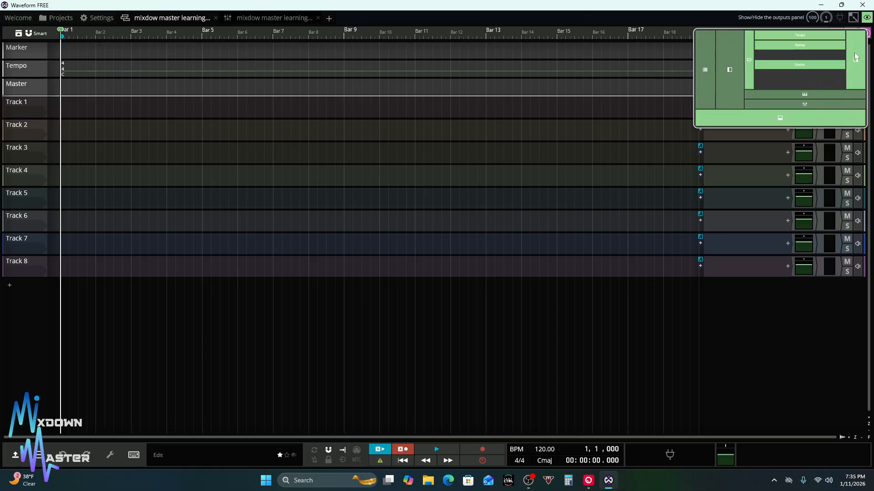
left_click(759, 93)
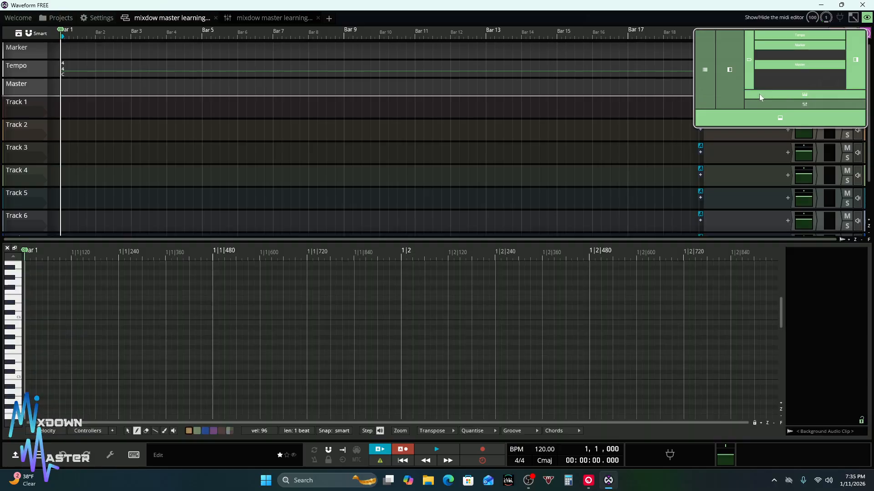
left_click(805, 94)
left_click(731, 68)
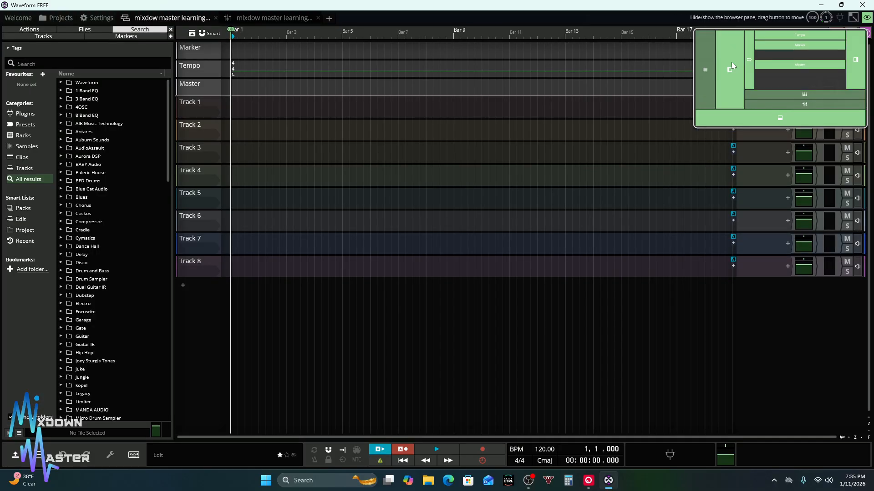
left_click(731, 67)
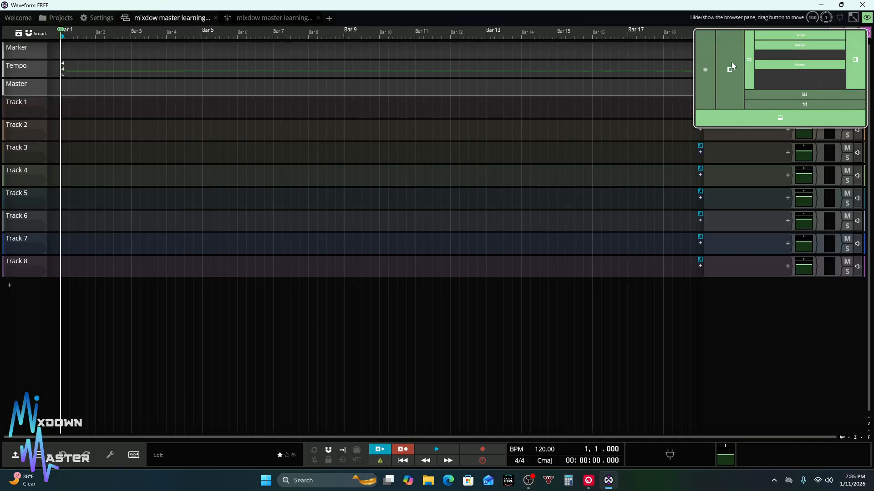
left_click(858, 60)
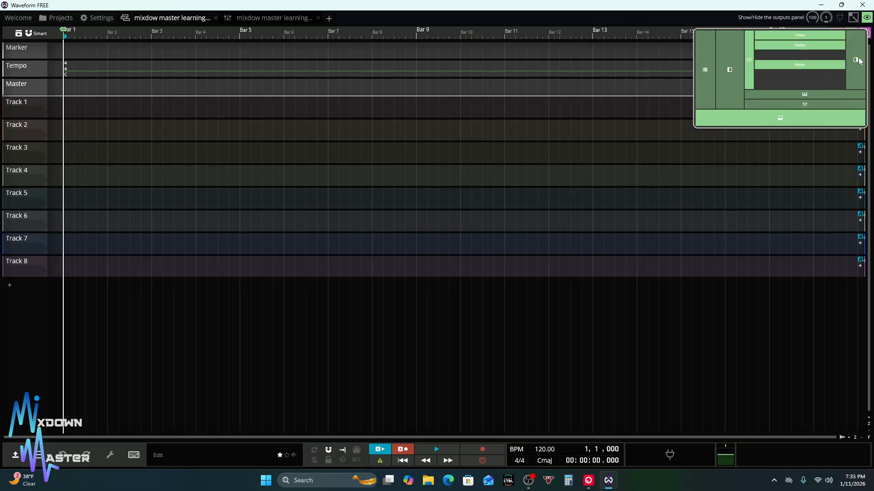
left_click(858, 61)
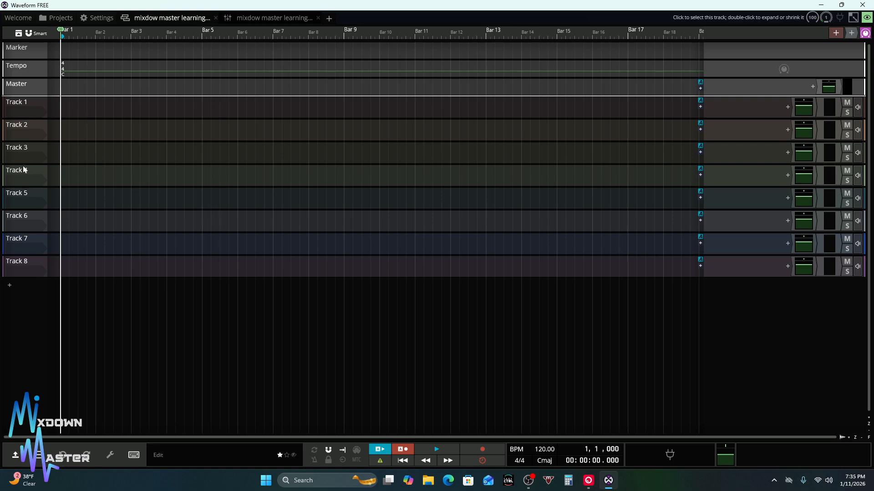
Expand Track 1 to its full height and rename it "guitar L"
left_click(25, 106)
double_click(25, 104)
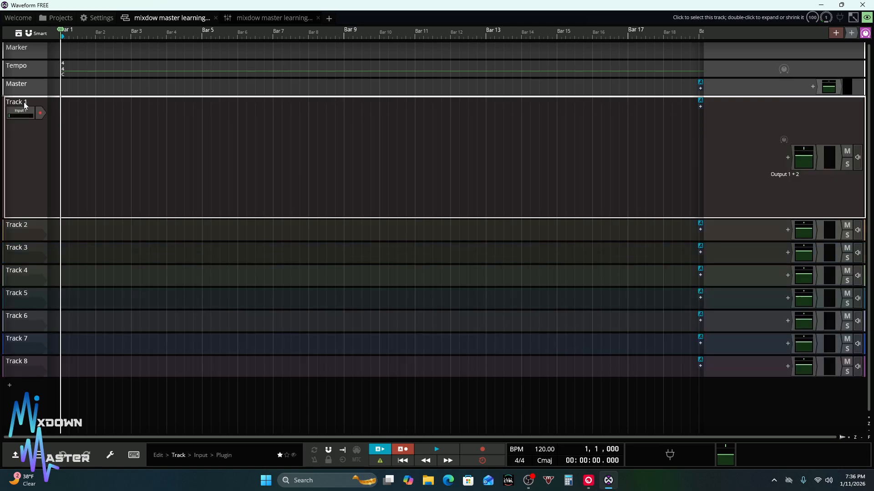
right_click(24, 102)
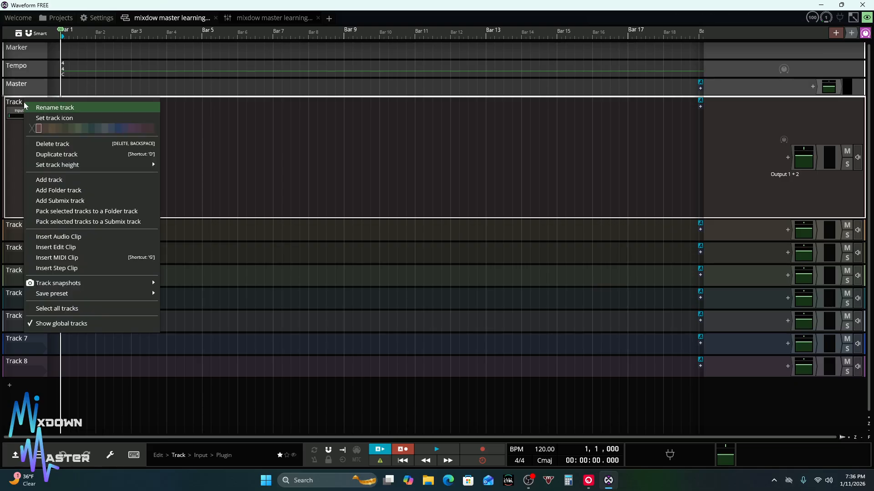
left_click(60, 107)
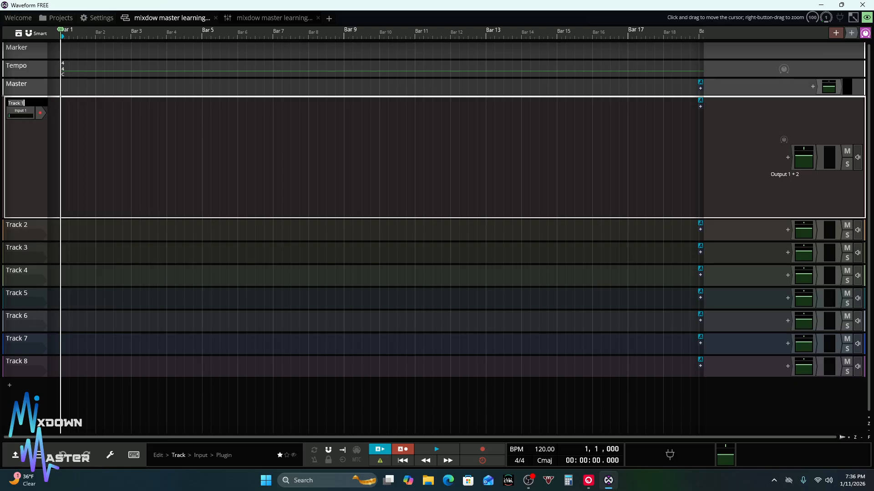
type("guitar")
key("Return")
type("L")
key("Return")
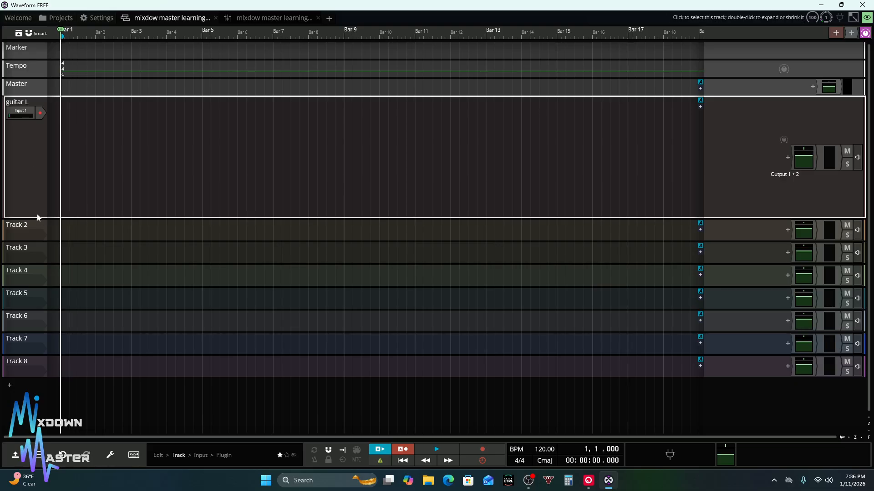
Reduce the guitar L track's height to slightly taller than the other tracks, and toggle it between expanded and compact
left_click_drag(87, 218, 87, 128)
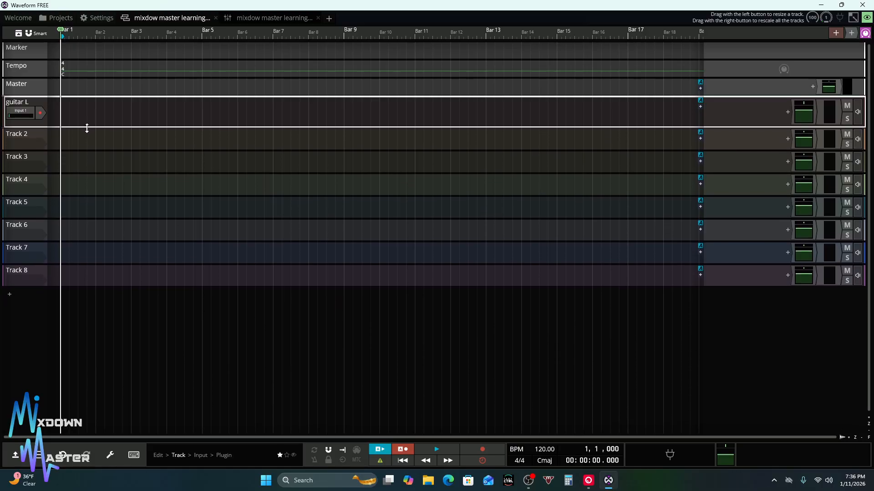
double_click(33, 126)
double_click(26, 150)
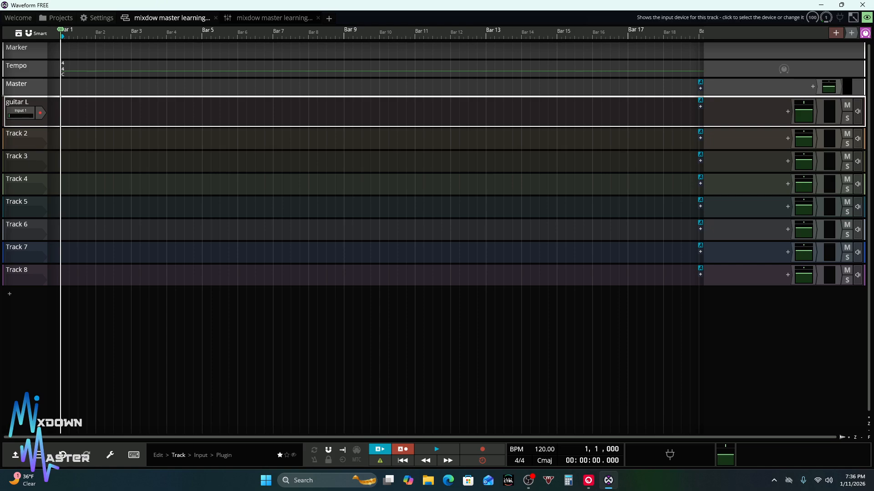
double_click(20, 127)
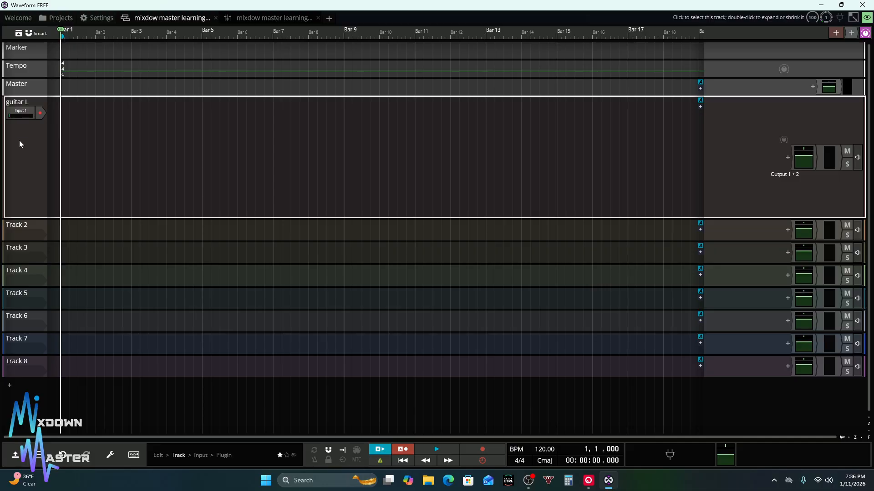
double_click(19, 140)
Select Track 2 and expand and shrink it twice, leaving it compact
left_click(42, 131)
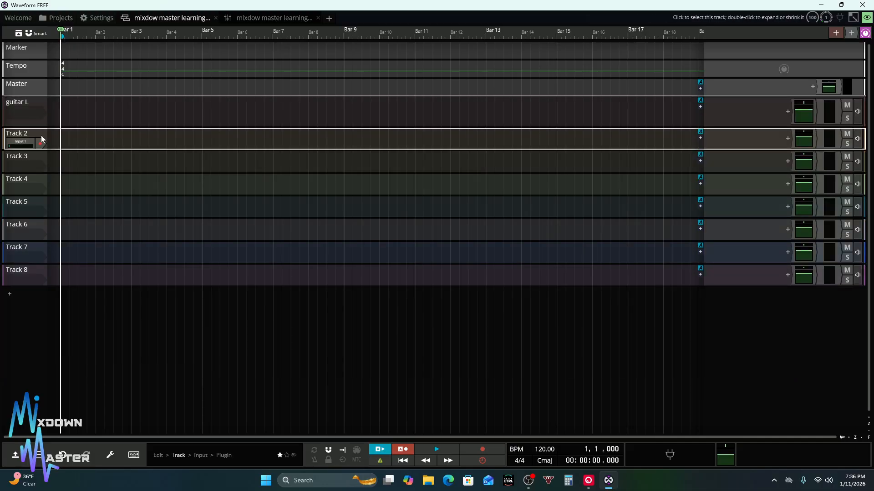
double_click(37, 134)
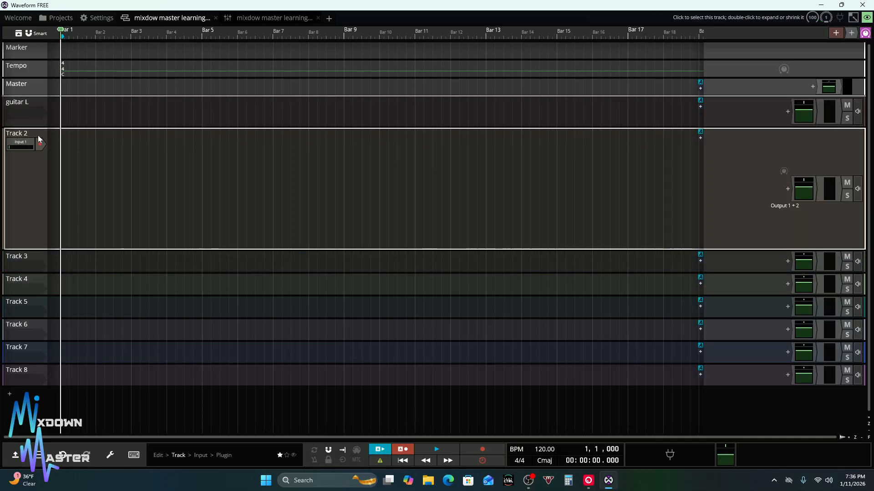
double_click(40, 168)
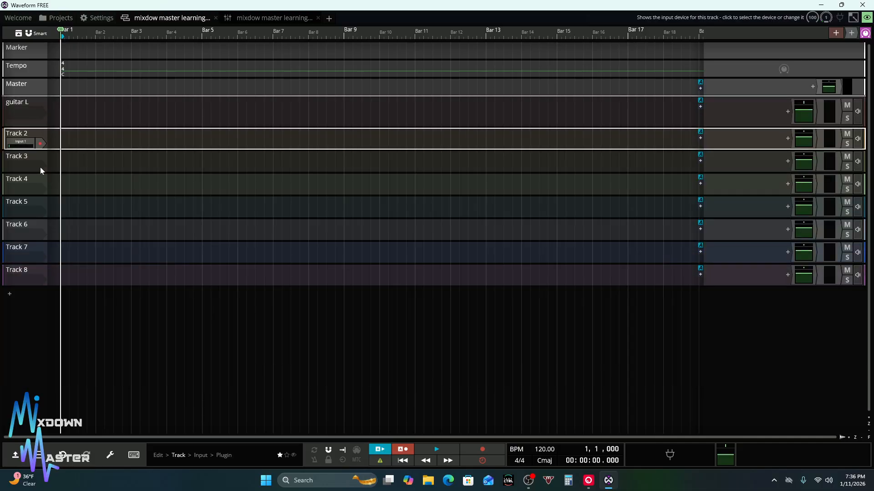
double_click(26, 135)
double_click(26, 135)
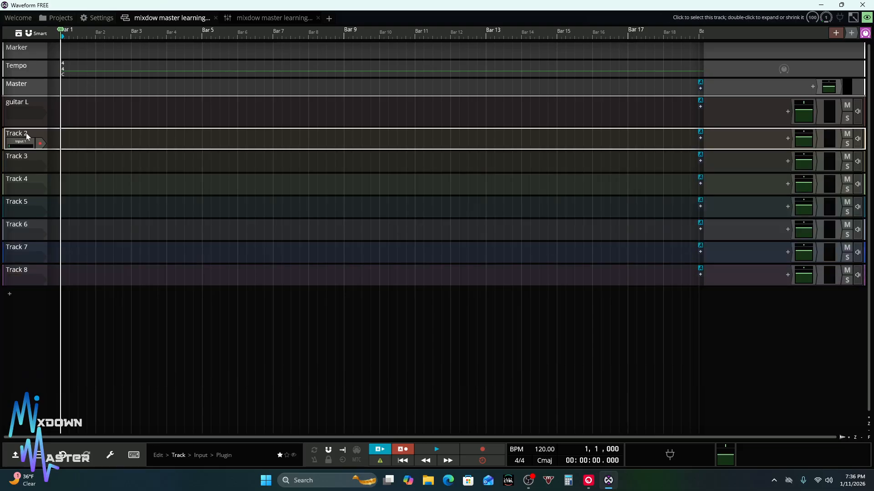
Rename Track 2 as "guitar R"
right_click(26, 135)
left_click(44, 141)
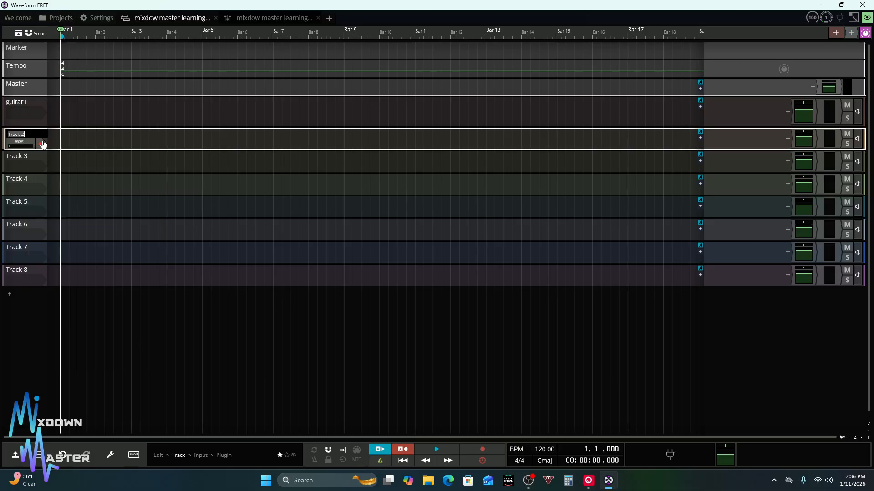
type("guit")
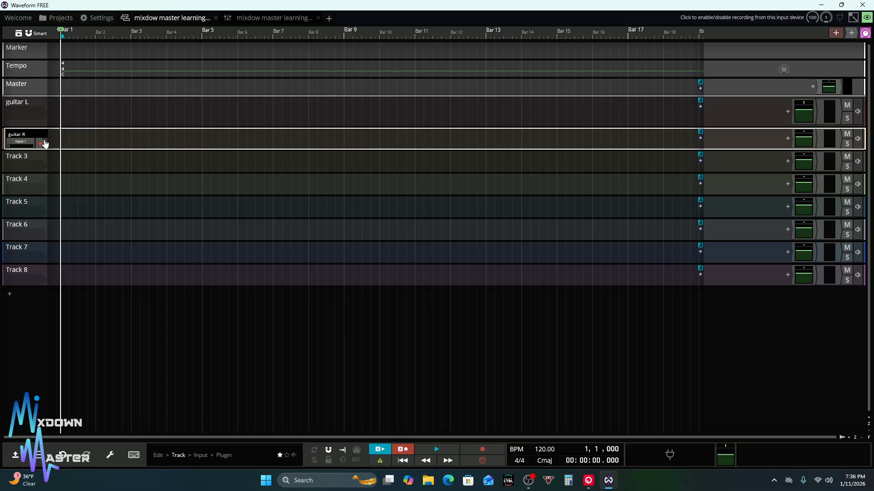
type("ar R")
key("Return")
Rename Track 3 as "bass track"
left_click(25, 158)
right_click(22, 159)
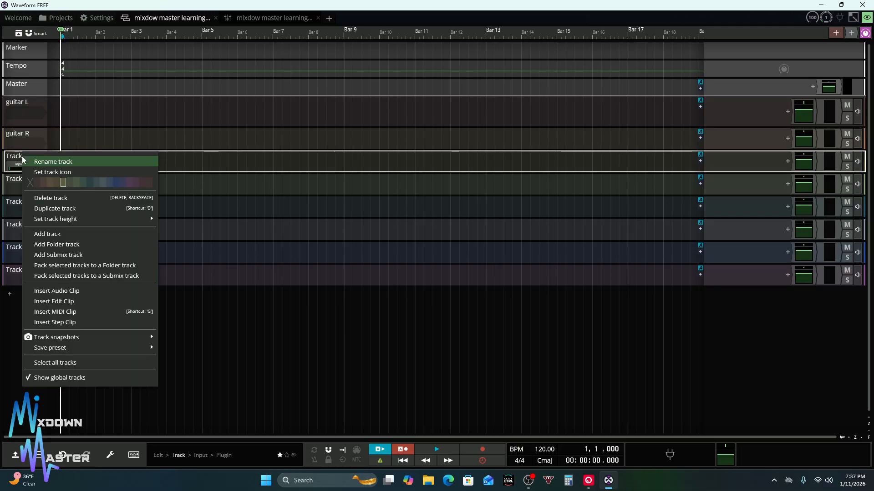
left_click(50, 161)
type("bass tr")
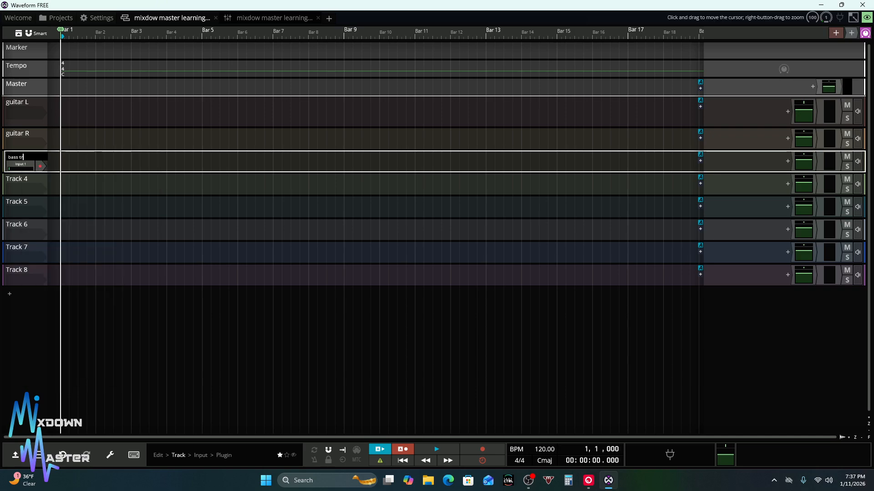
type("ack")
key("Return")
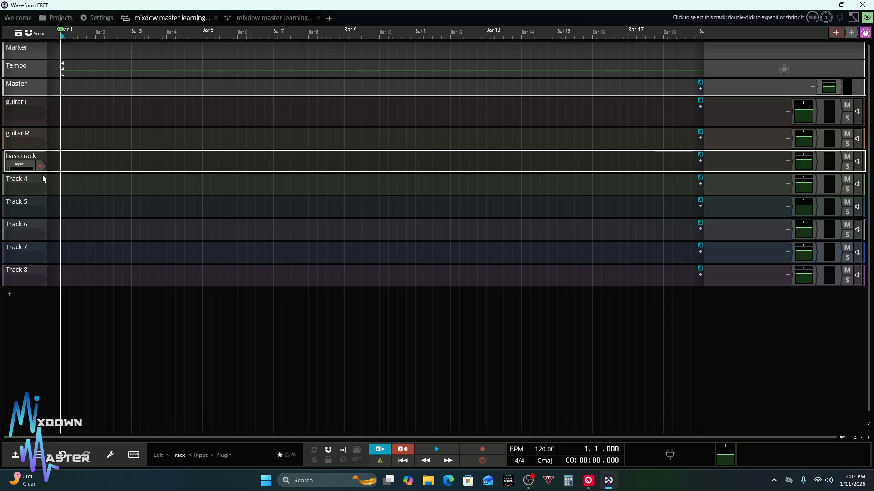
Rename Track 4 as "drums"
left_click(23, 181)
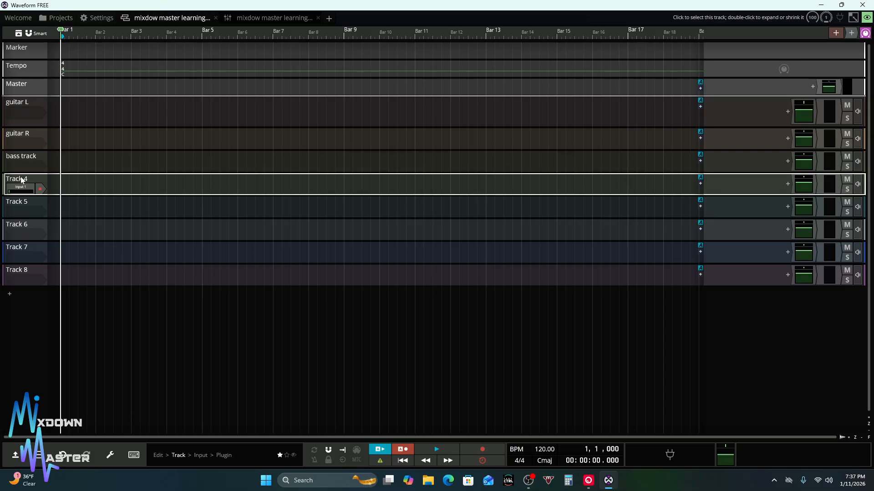
right_click(22, 181)
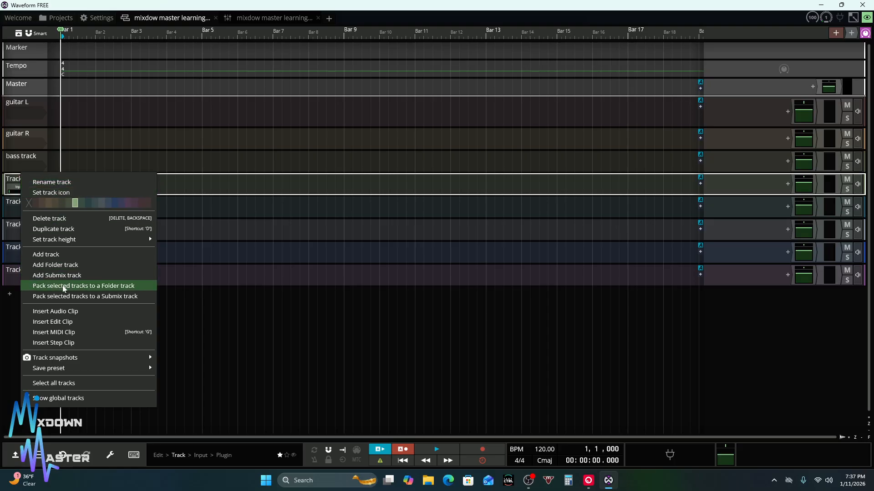
left_click(68, 183)
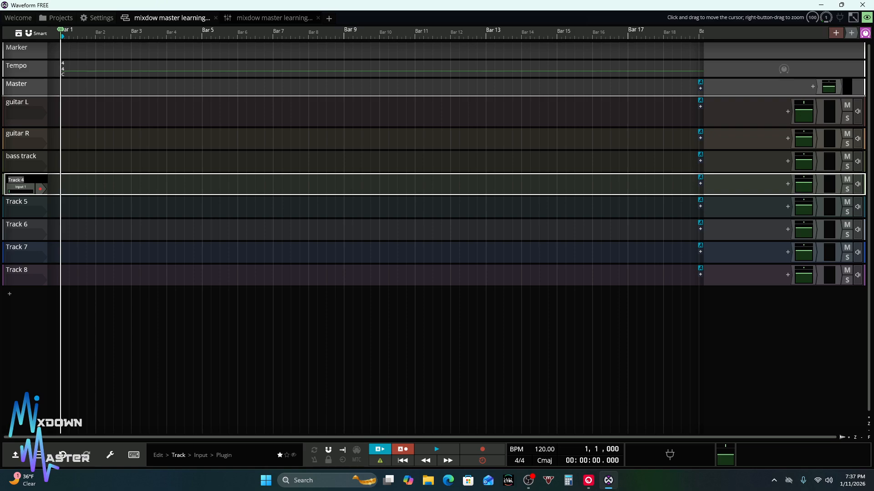
type("drums")
key("Return")
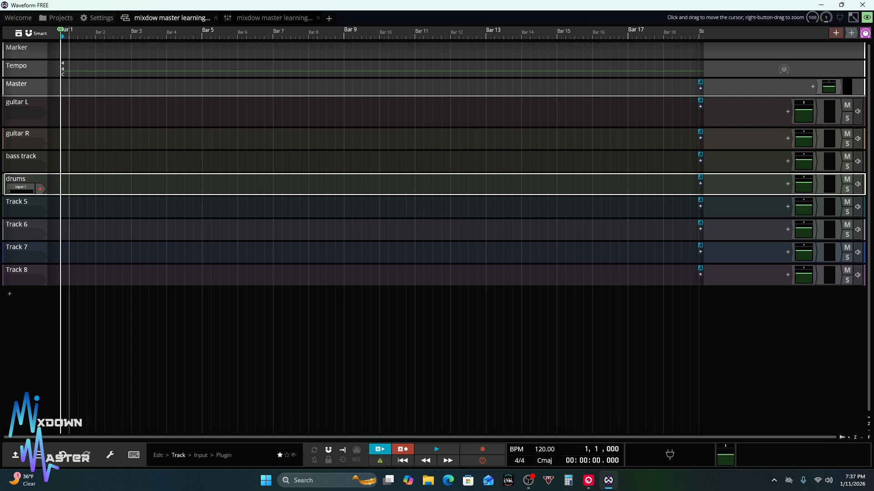
Rename Track 5 as "vox"
right_click(26, 200)
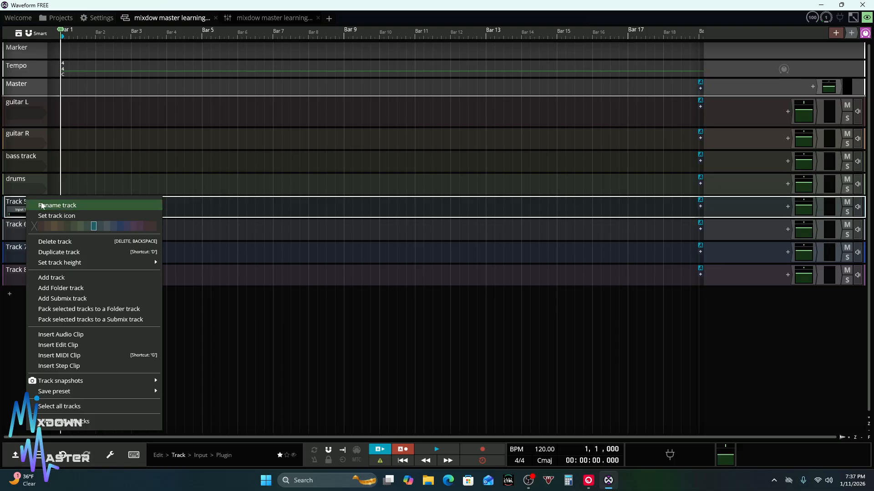
left_click(41, 205)
type("vox")
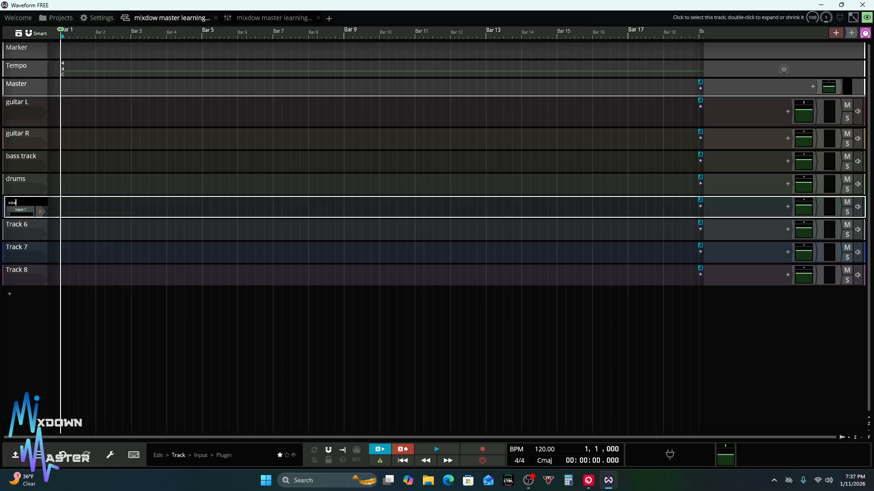
key("Return")
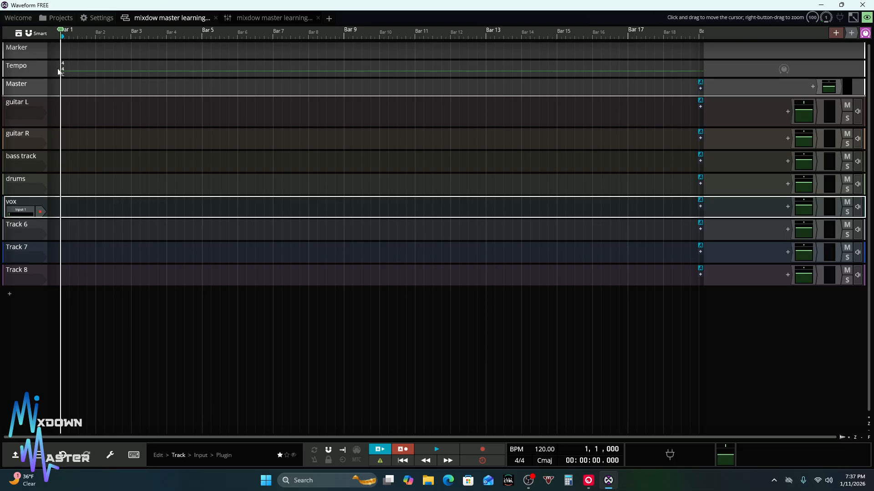
Delete Track 6 from the project
left_click(41, 224)
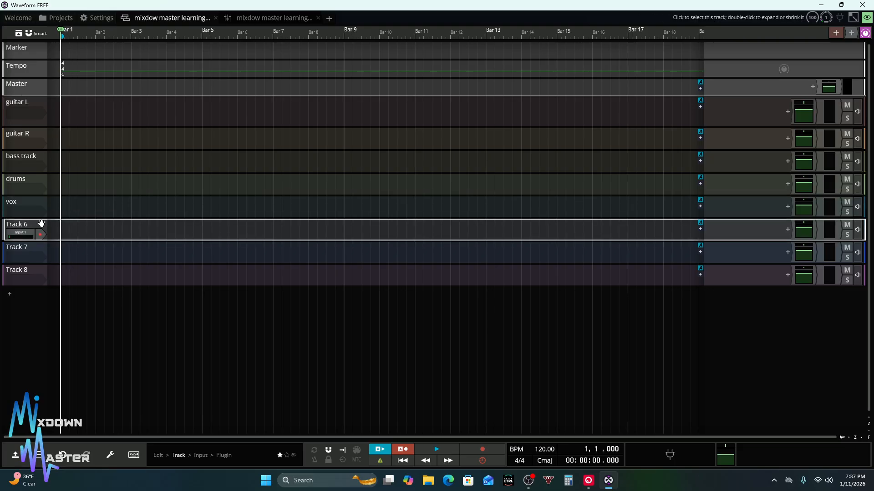
right_click(42, 225)
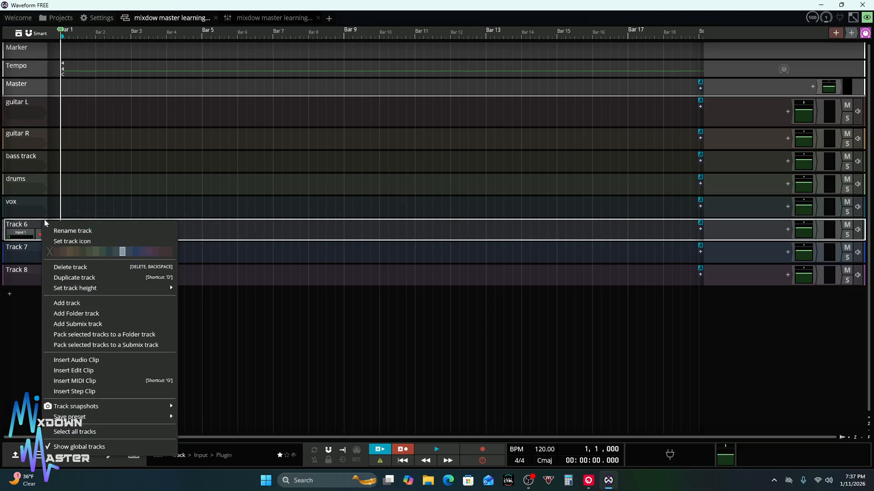
left_click(68, 269)
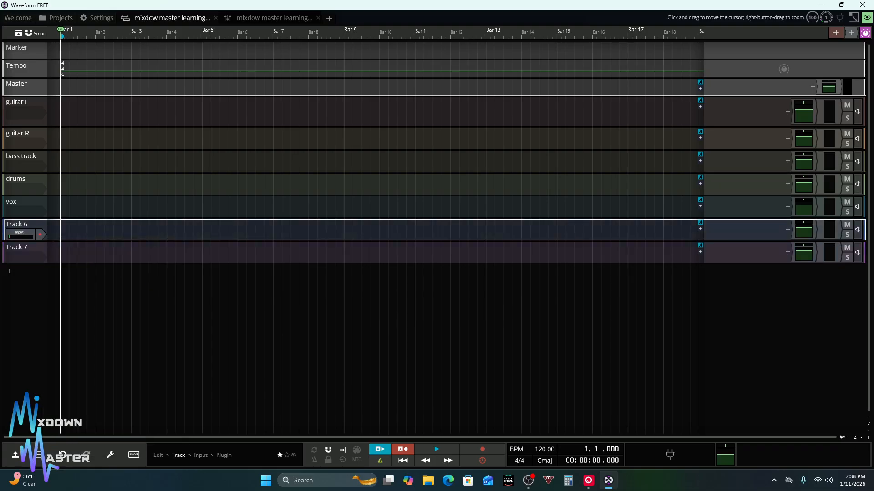
Delete the two unused tracks below the vox track
right_click(41, 226)
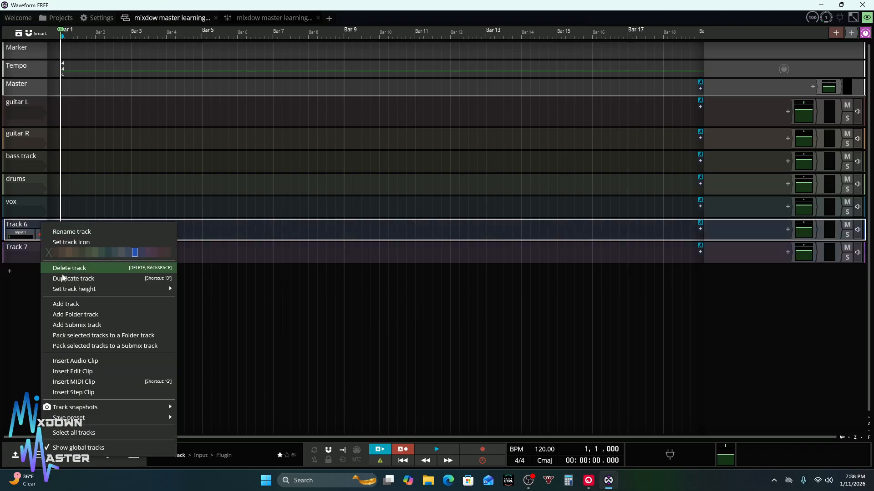
left_click(63, 268)
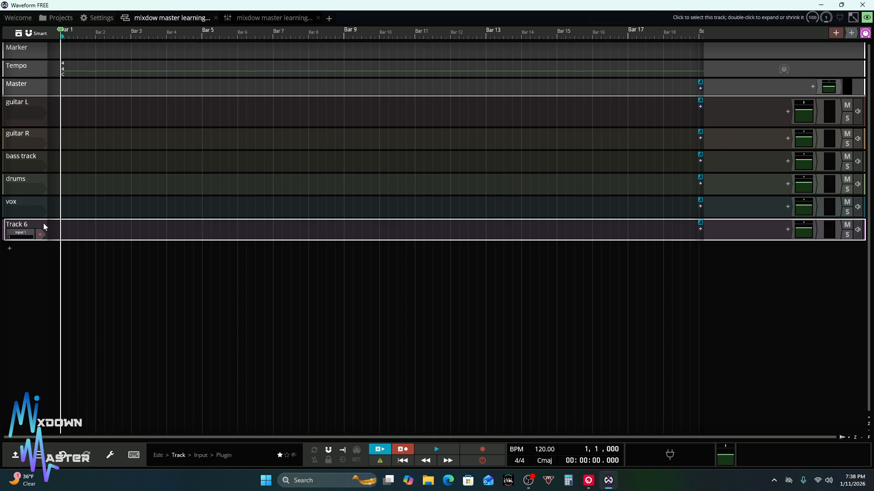
right_click(43, 223)
left_click(57, 267)
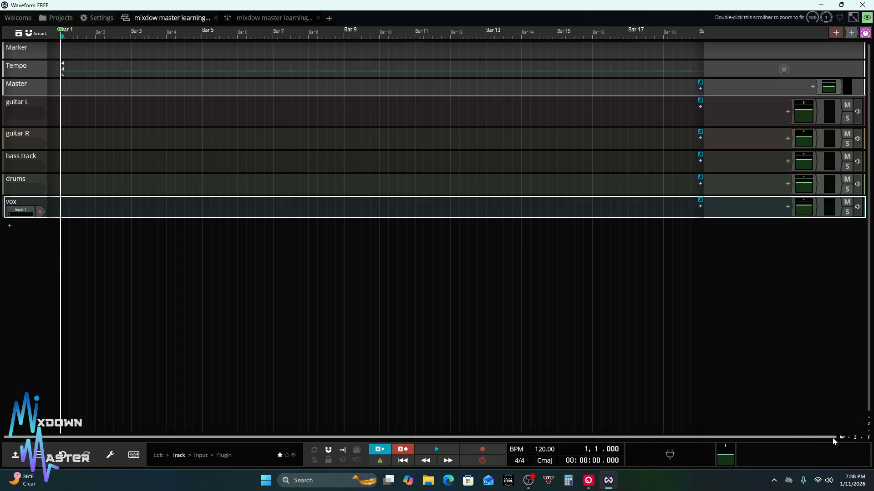
Fit all tracks to the view and zoom the timeline out to show about 12 bars
left_click(868, 439)
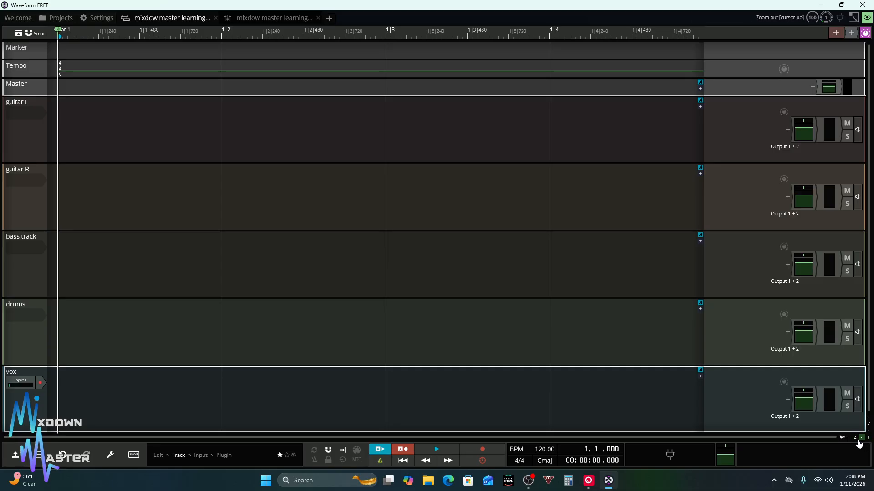
left_click(862, 439)
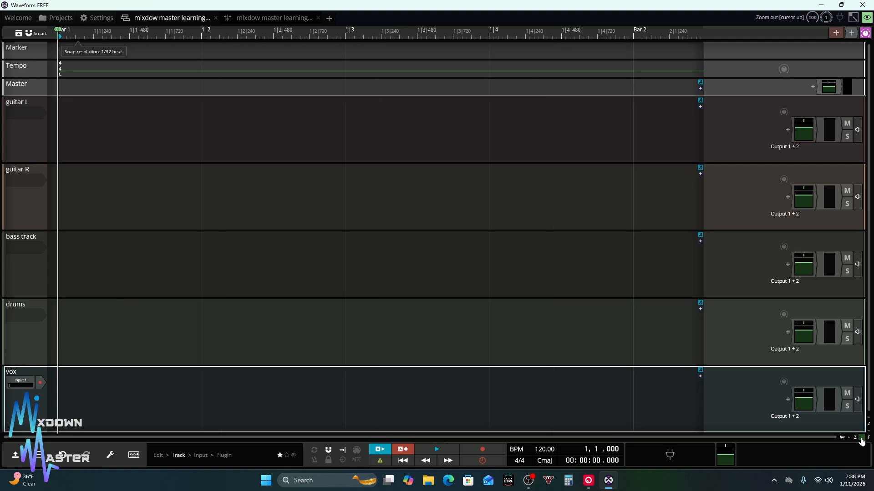
left_click(861, 439)
left_click(860, 439)
left_click(861, 439)
left_click(861, 439)
left_click(861, 439)
left_click(861, 439)
left_click(861, 439)
left_click(860, 439)
left_click(861, 439)
left_click(861, 439)
left_click(861, 439)
left_click(861, 439)
left_click(861, 439)
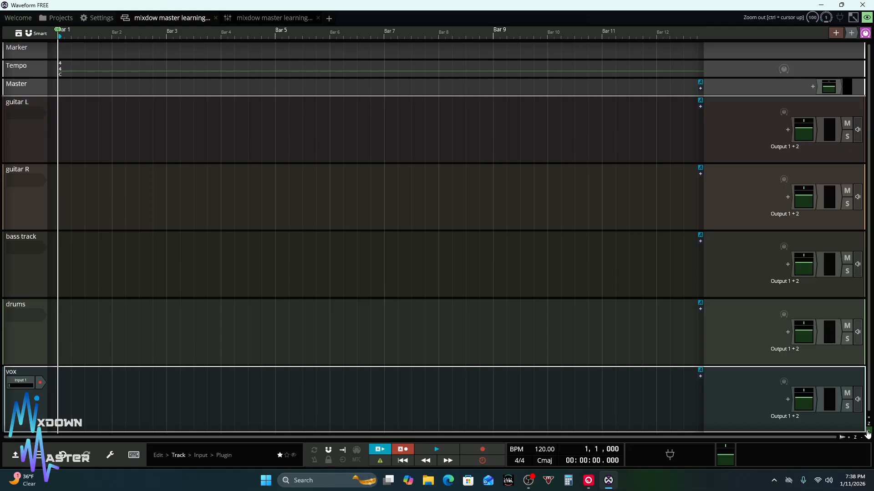
Zoom out vertically to shrink the track heights and widen the timeline view to about 16 bars
left_click(868, 434)
left_click(867, 434)
left_click(867, 433)
left_click(867, 433)
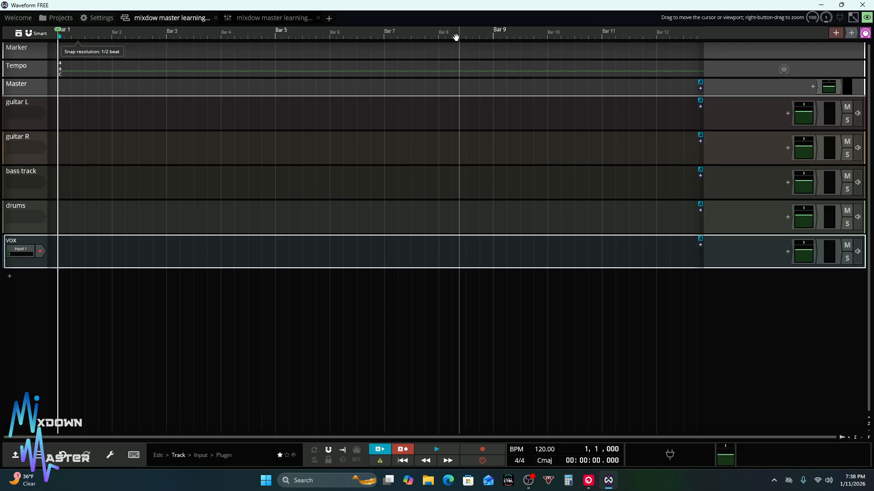
left_click_drag(425, 35, 336, 63)
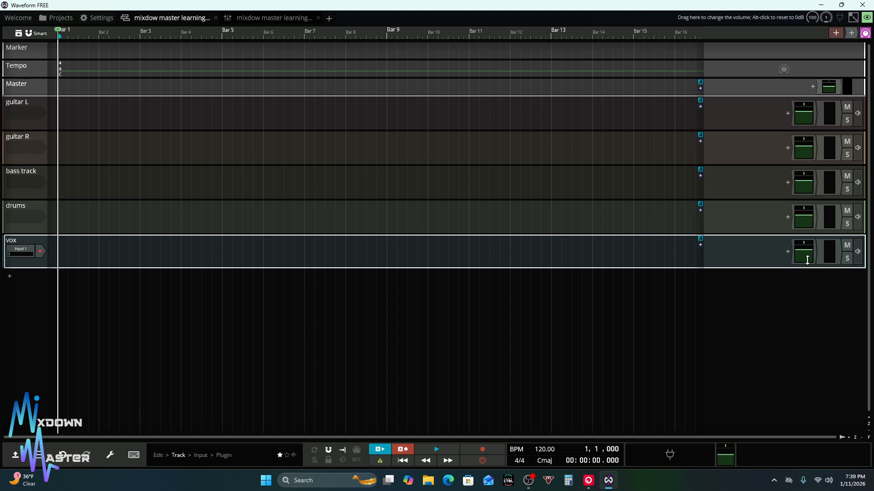
Refit the tracks to the full view height and zoom the timeline to show about 14 bars
left_click(869, 439)
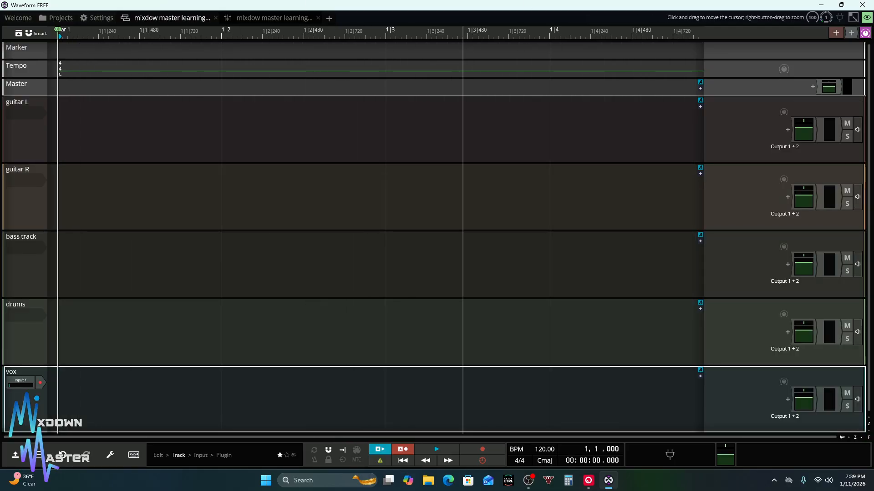
left_click_drag(469, 34, 98, 68)
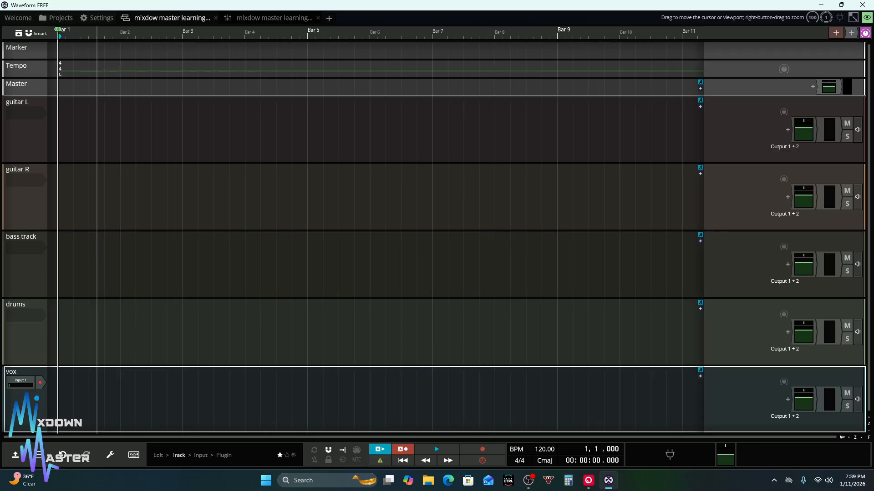
left_click_drag(422, 36, 342, 55)
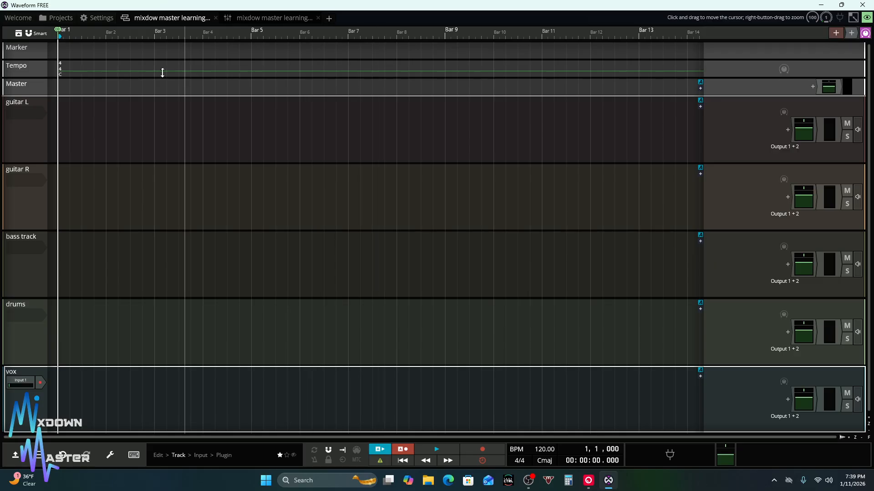
Review the snap resolution choices available for the timeline
left_click(38, 34)
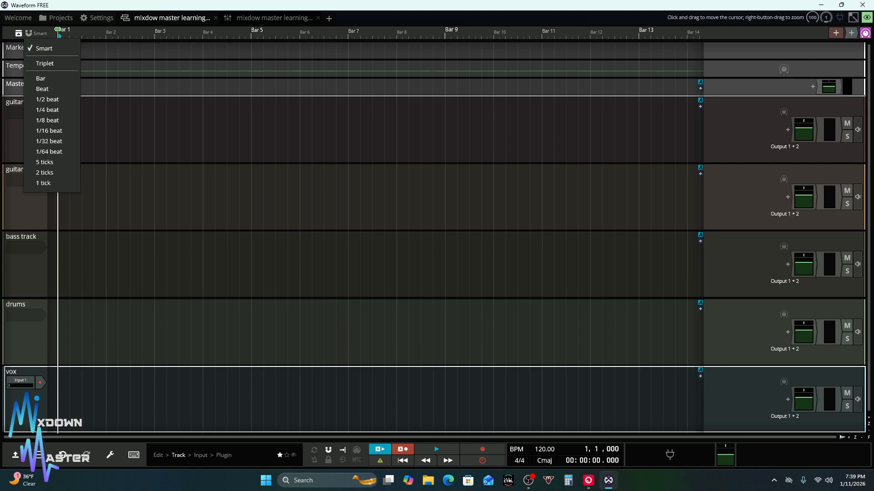
left_click(258, 33)
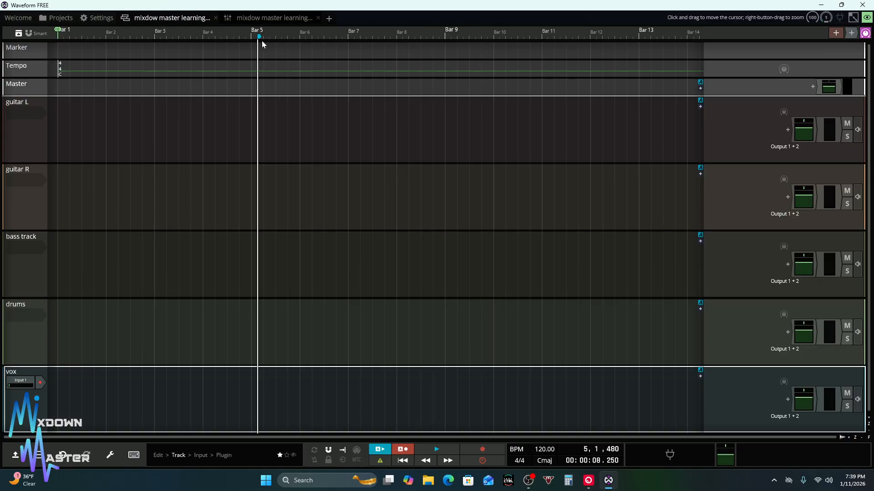
Move the playback cursor along the timeline to bar 11, beat 3, and play briefly from there
left_click_drag(259, 41, 119, 38)
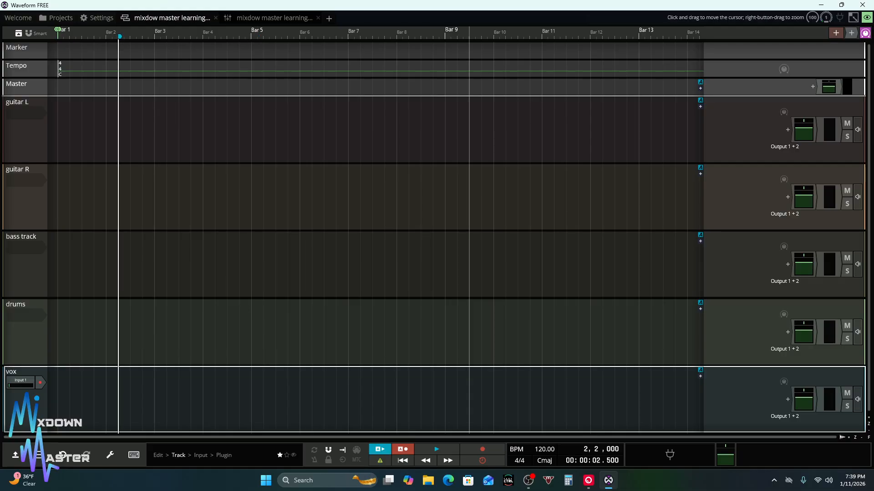
left_click(482, 39)
left_click(572, 39)
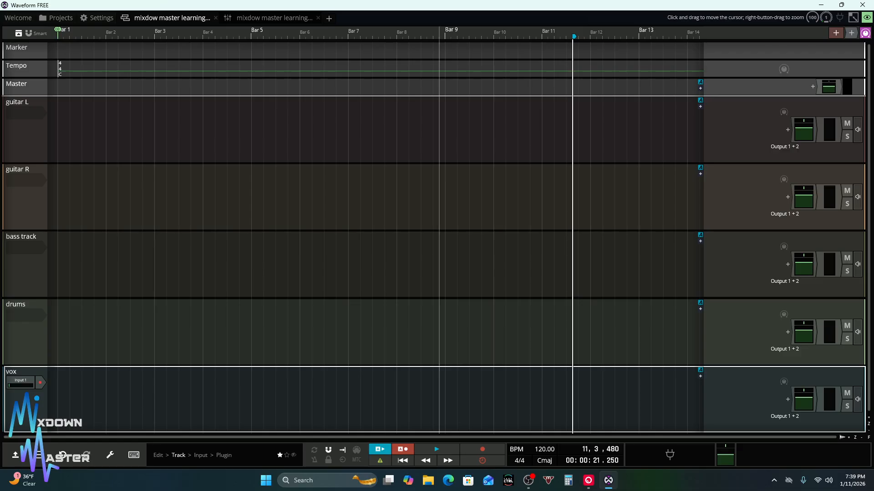
left_click(436, 452)
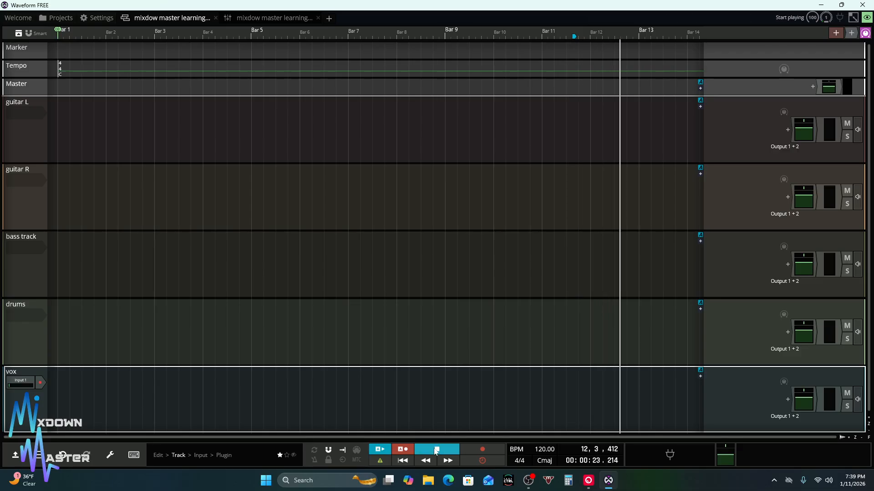
left_click(435, 452)
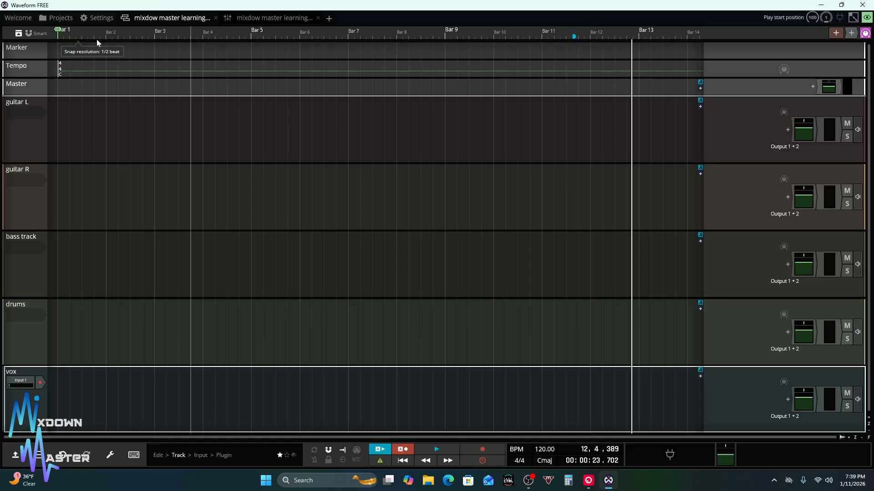
Set a loop range from Bar 1 to Bar 5 and enable looped playback
left_click(1, 42)
left_click(171, 29)
left_click_drag(186, 30, 251, 39)
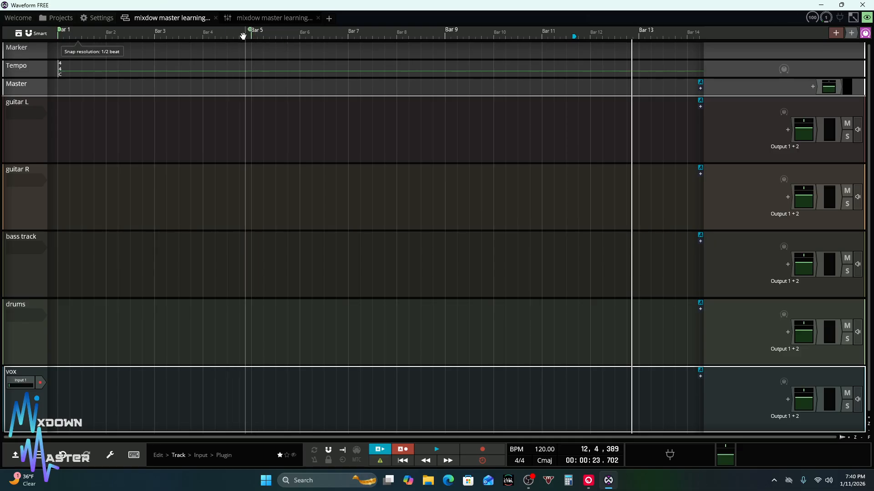
left_click(315, 451)
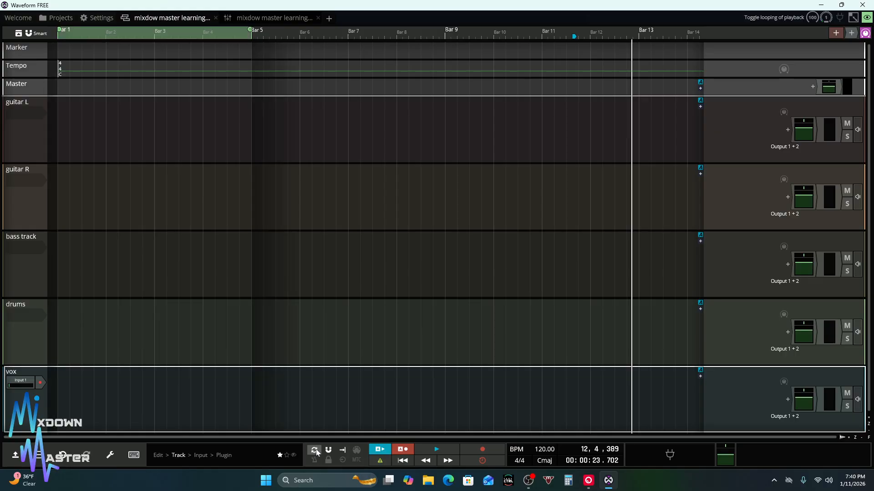
Return the playback cursor to Bar 1 and briefly play the looped section
left_click(58, 37)
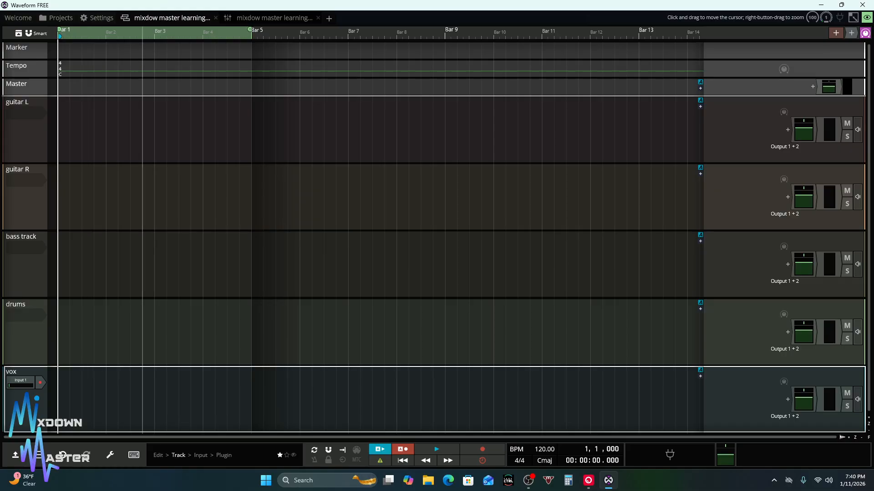
key("space")
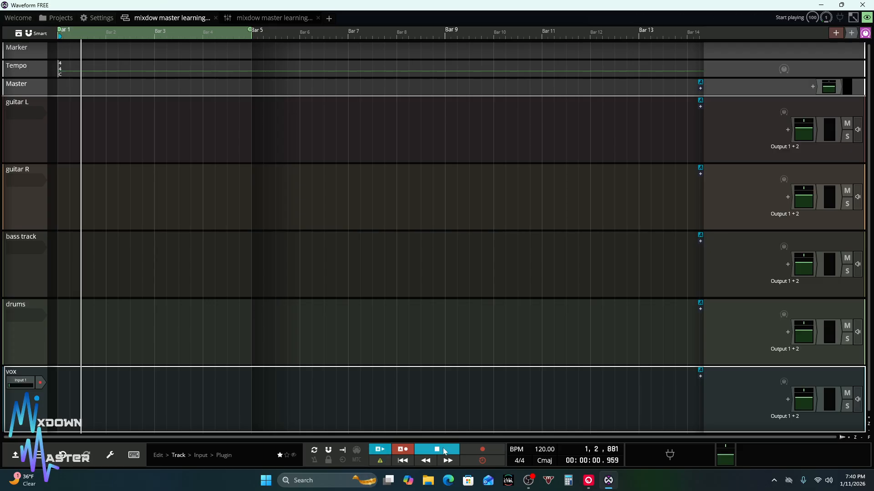
key("space")
Disable looped playback and move the loop-out marker back beside Bar 1, with the cursor returned to the start
left_click(315, 450)
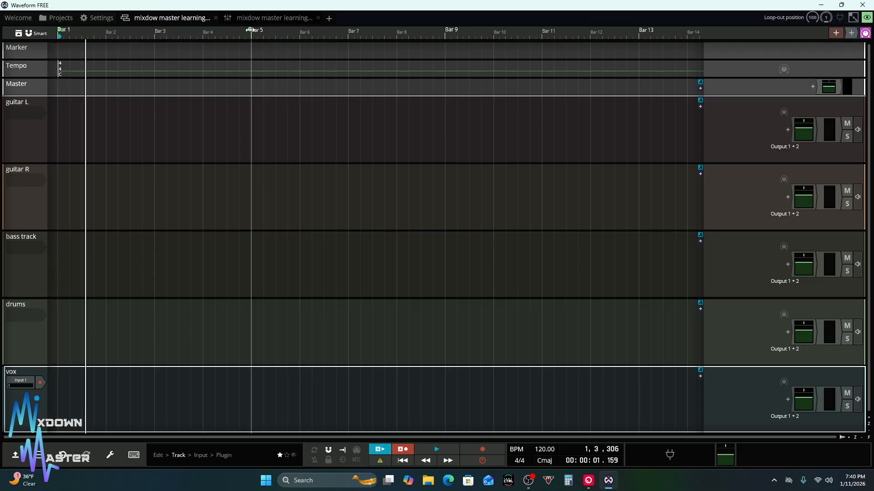
mouse_move(250, 30)
left_mouse_down()
mouse_move(68, 43)
mouse_move(62, 31)
left_mouse_up()
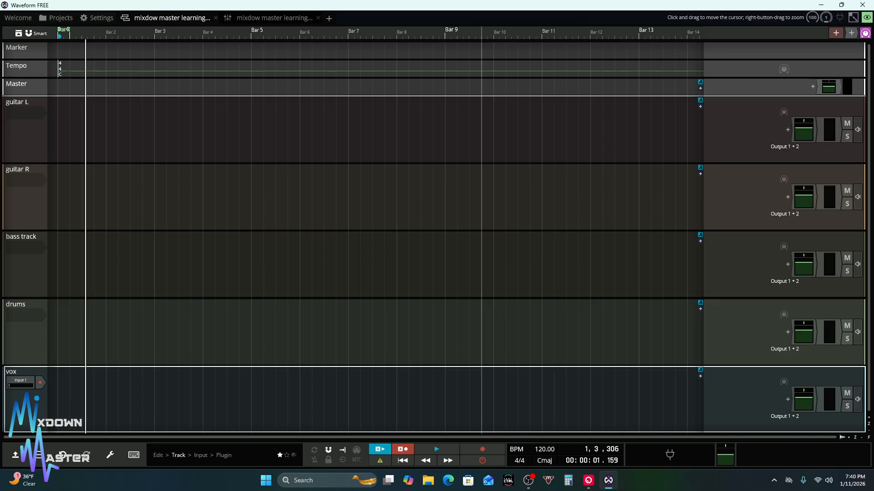
left_click(403, 461)
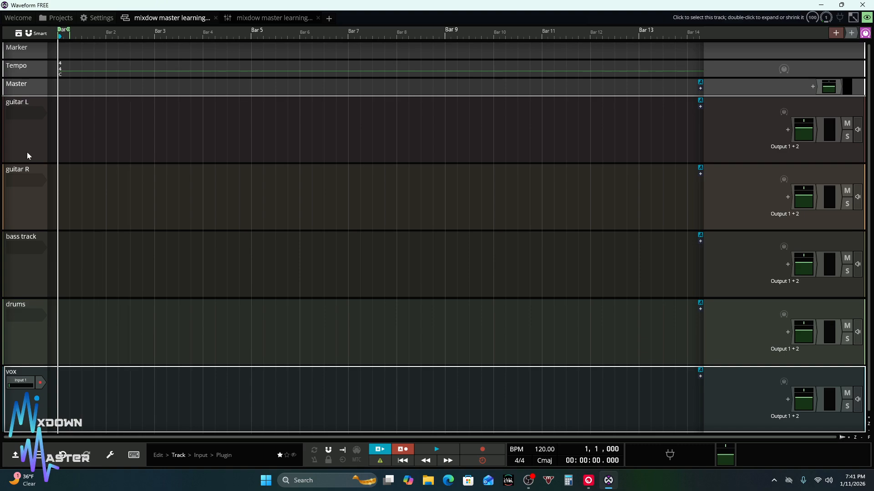
Colour the guitar L track the same orange-brown as the guitar R track
right_click(33, 127)
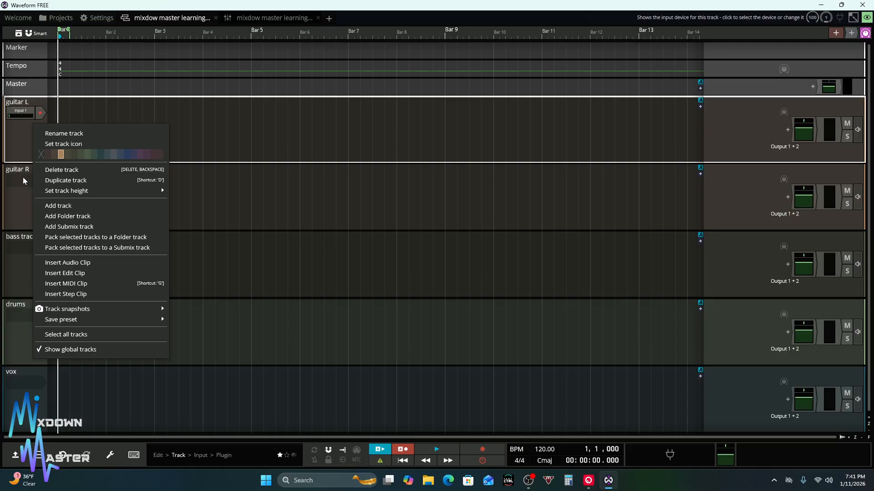
left_click(21, 208)
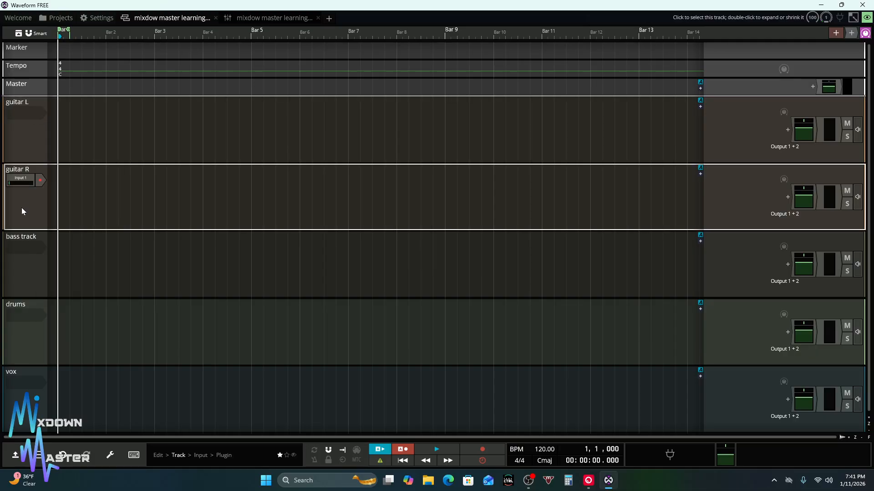
right_click(22, 207)
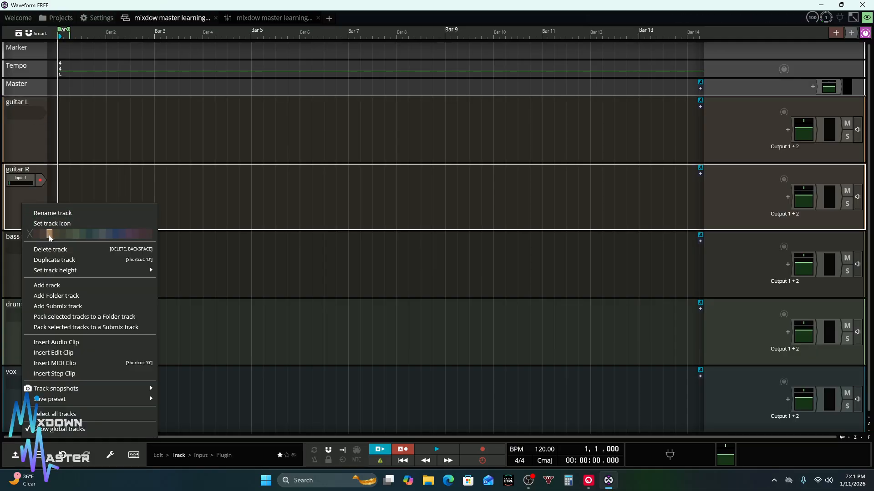
Set the bass track's colour to green
left_click(13, 292)
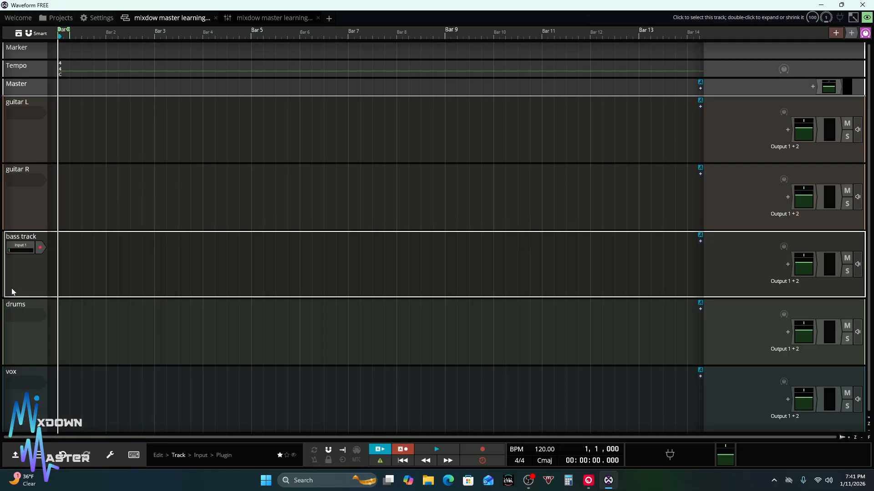
right_click(12, 290)
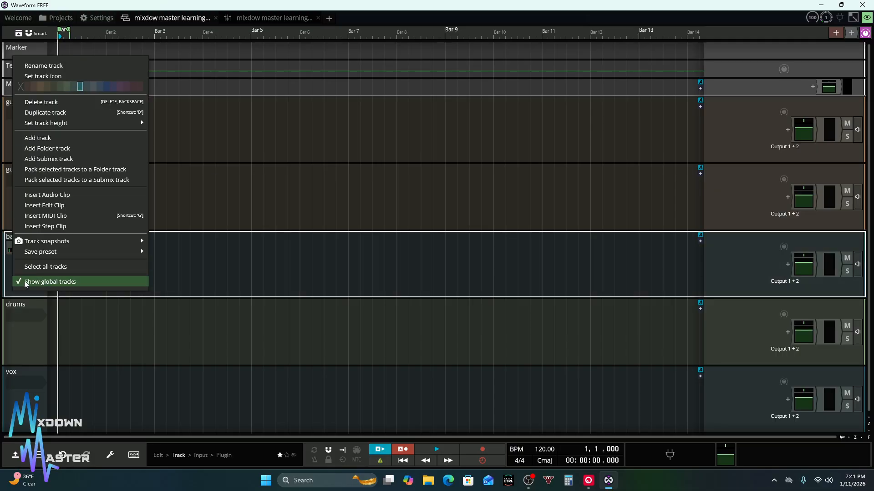
left_click(67, 87)
Set the drums track's colour to blue
left_click(23, 334)
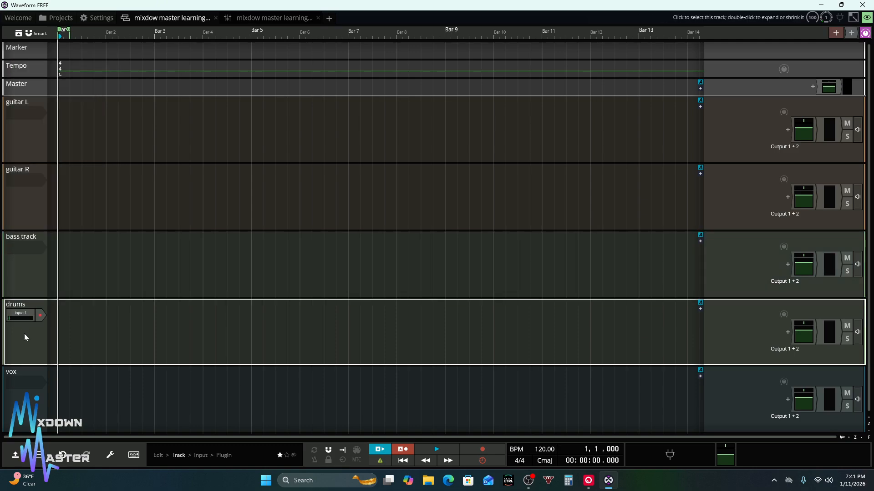
right_click(24, 334)
left_click(119, 133)
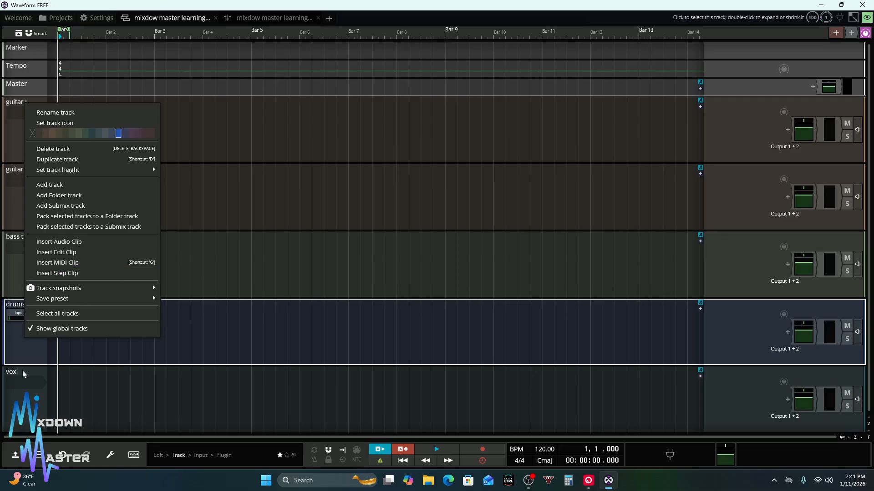
Set the vox track's colour to grey
left_click(36, 352)
scroll(32, 355, "down", 2)
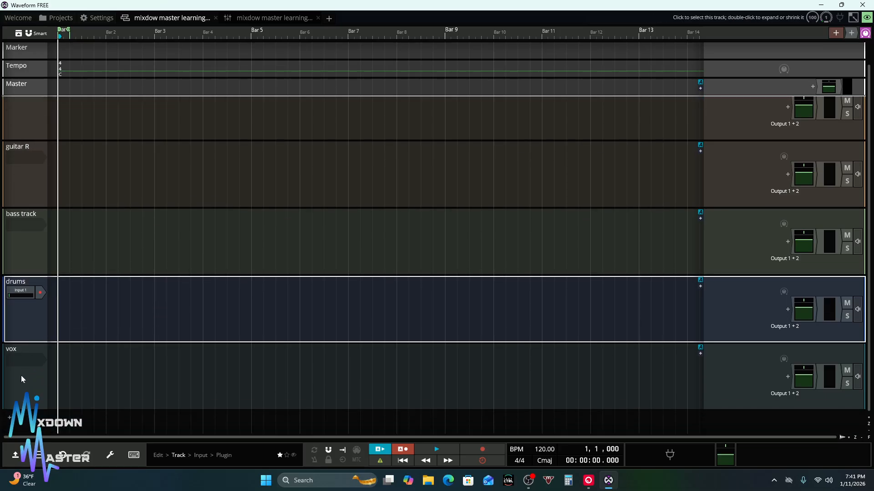
right_click(13, 388)
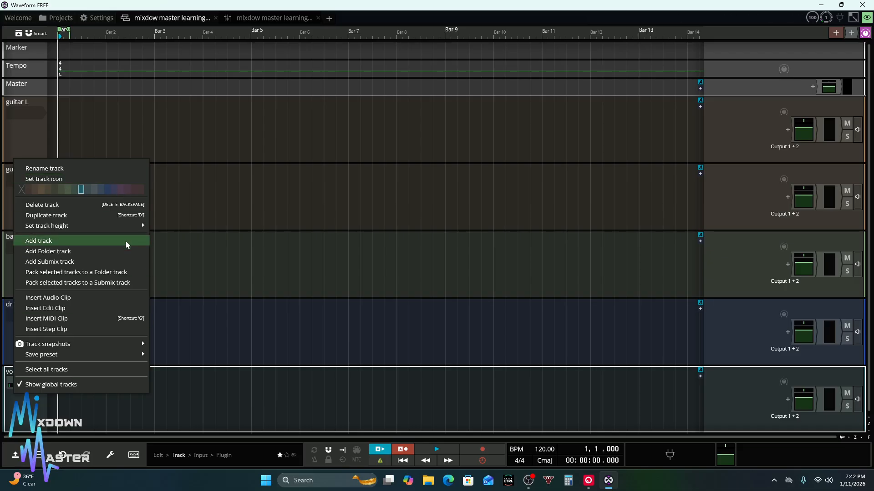
left_click(94, 189)
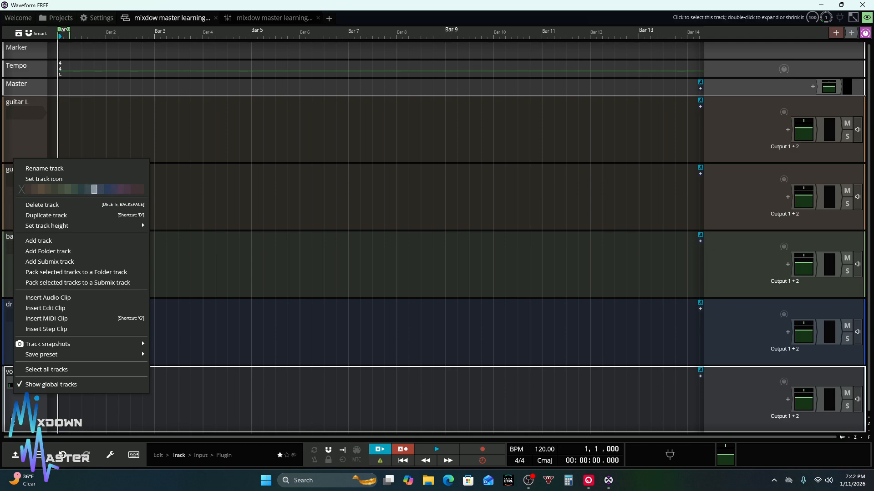
left_click(109, 412)
scroll(257, 32, "up", 1)
scroll(257, 33, "down", 1)
scroll(256, 32, "down", 1)
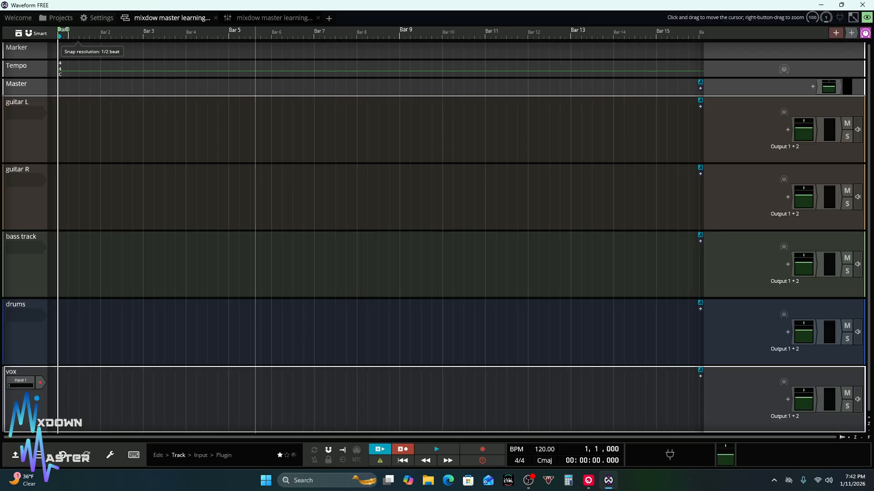
Zoom the empty timeline in and out, fit it to the edit, and widen it to show about six bars
scroll(378, 33, "down", 2)
scroll(378, 33, "up", 3)
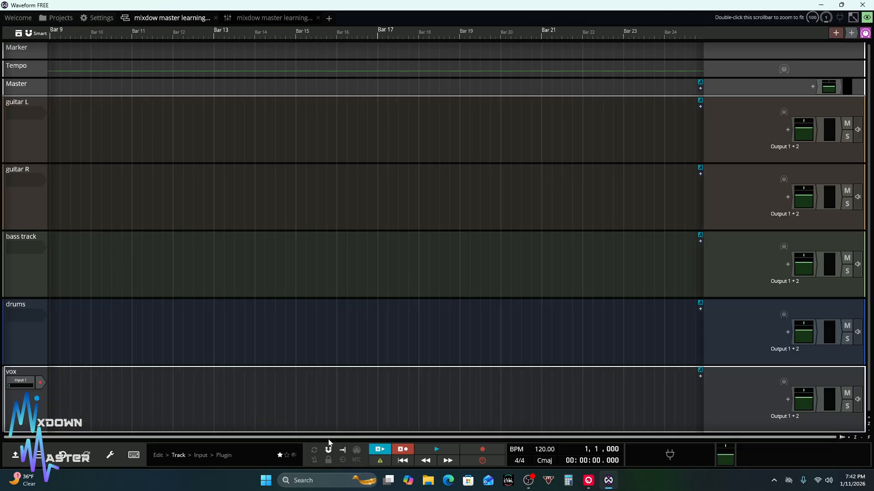
scroll(398, 33, "up", 3)
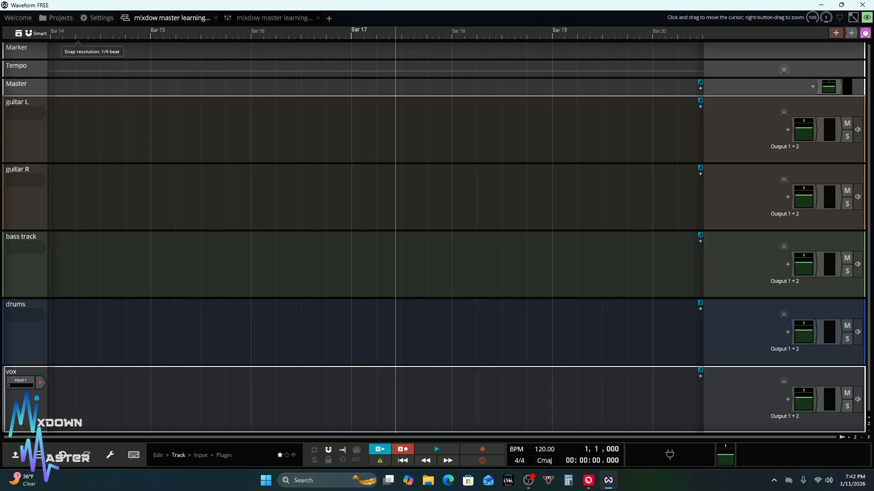
scroll(397, 32, "down", 4)
scroll(400, 32, "down", 5)
scroll(401, 33, "up", 2)
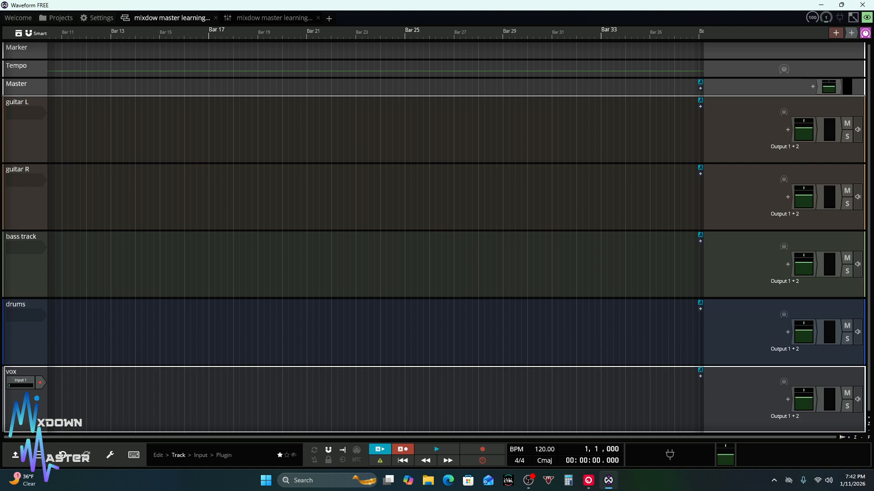
left_click(868, 439)
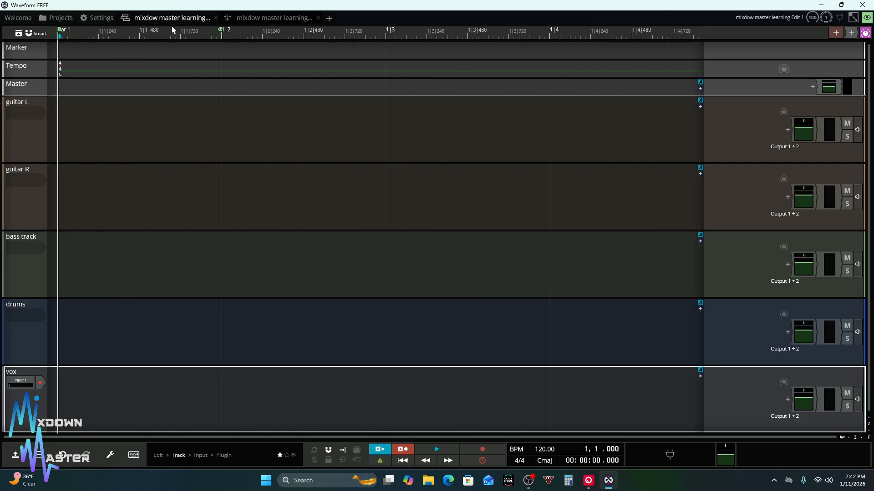
left_click_drag(185, 33, 81, 41)
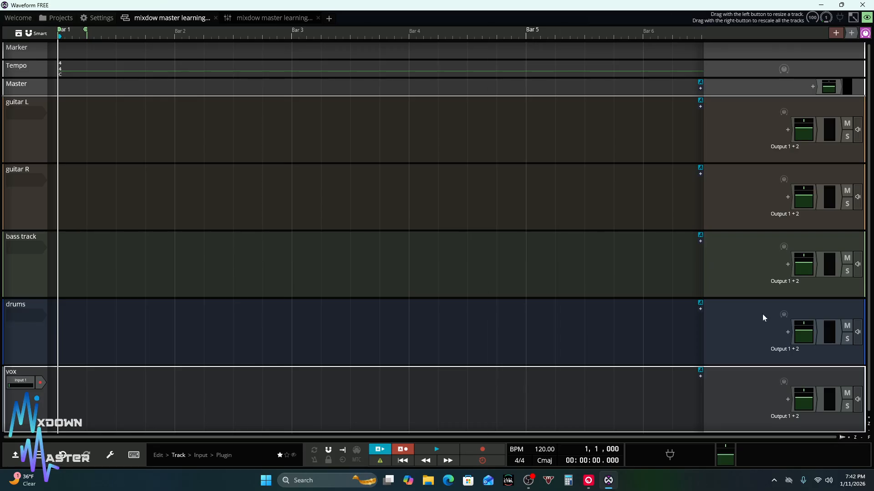
Zoom the timeline out to about ten bars and back in to about five bars
left_click(859, 438)
left_click(859, 438)
left_click(860, 437)
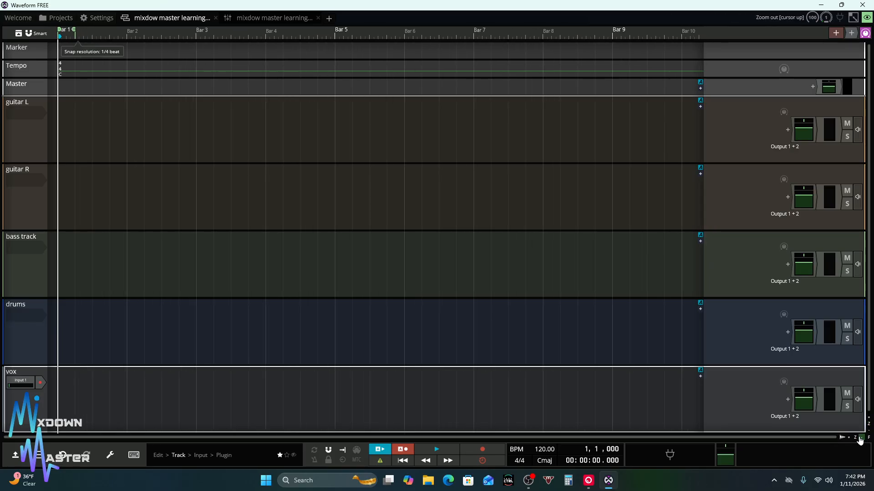
left_click(849, 438)
left_click(849, 438)
left_click(849, 438)
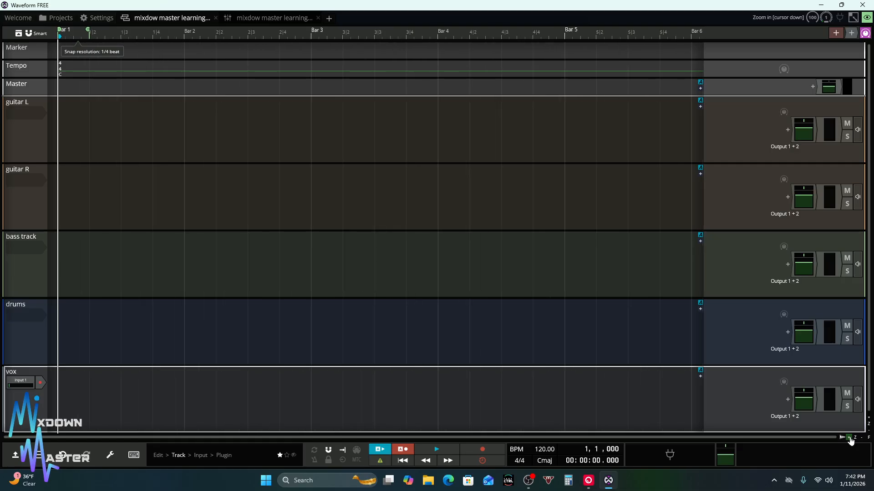
Shrink the height of all tracks and zoom the timeline out to show about eleven bars
left_click(869, 431)
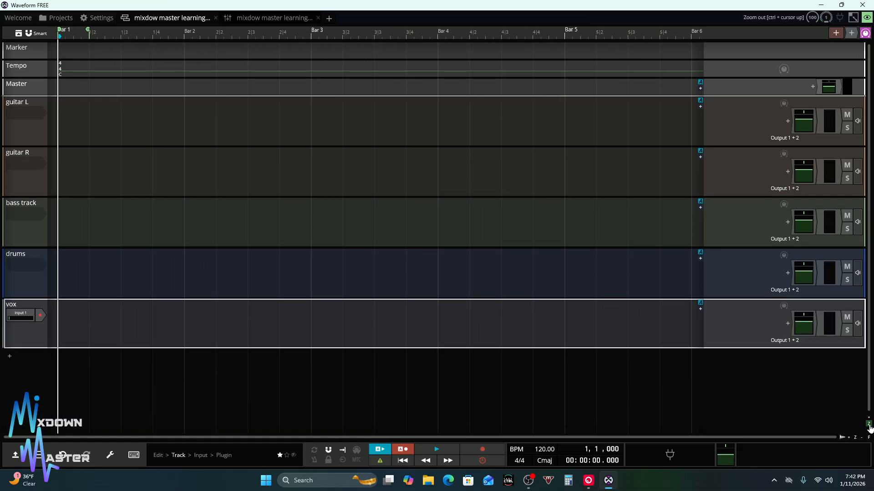
left_click(849, 438)
left_click(849, 439)
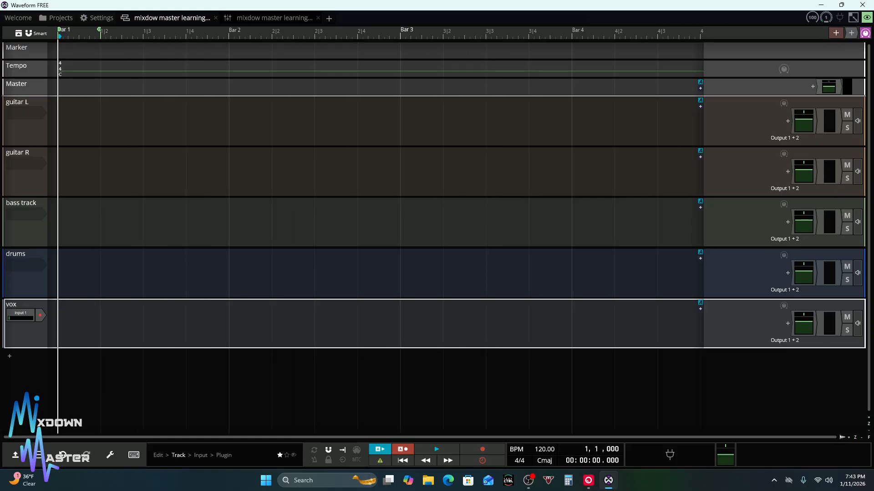
left_click(862, 439)
left_click(862, 439)
left_click(862, 439)
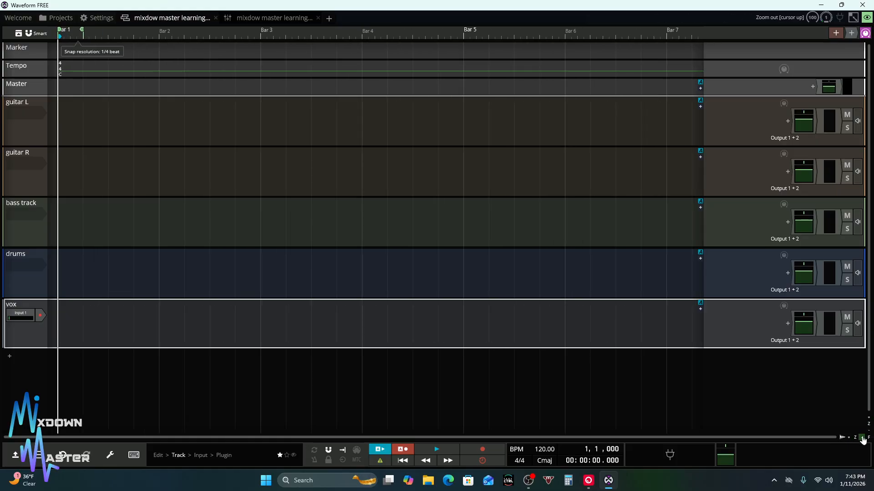
left_click(862, 438)
left_click(862, 439)
left_click(861, 439)
left_click(862, 439)
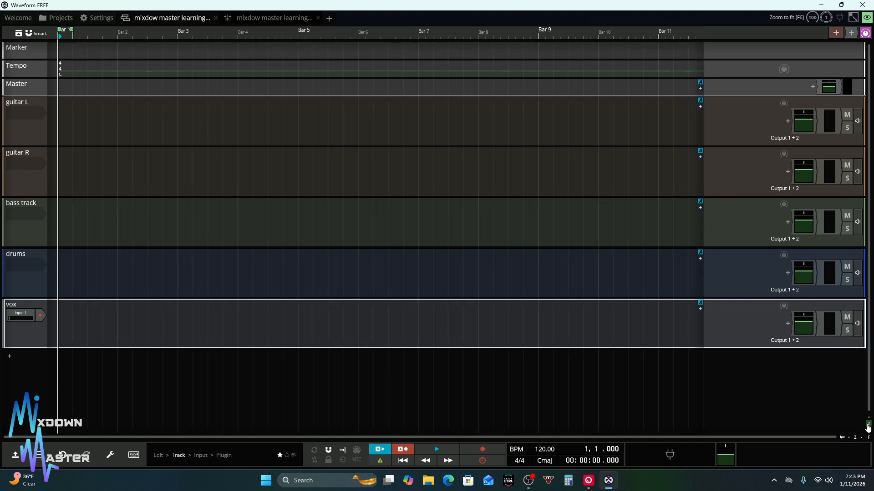
Reduce the height of all tracks further to compact rows
left_click(870, 433)
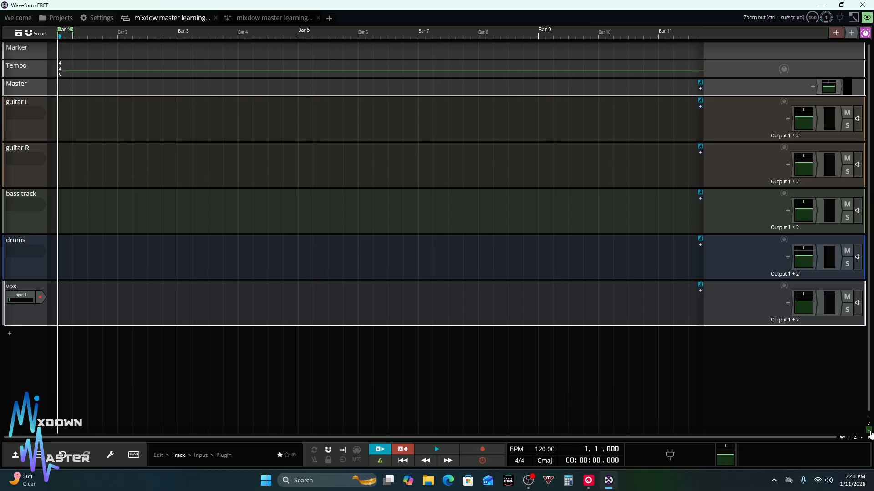
left_click(869, 433)
left_click(869, 433)
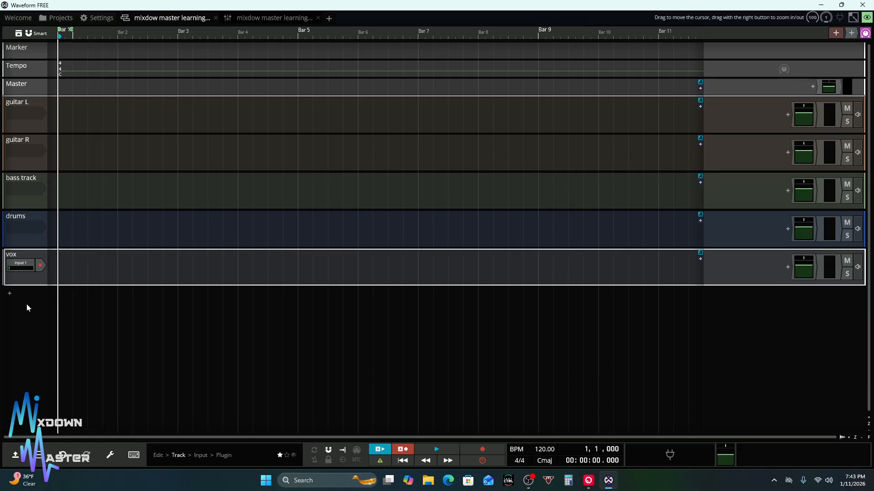
Assign audio Input 1 to the guitar L track
left_click(30, 120)
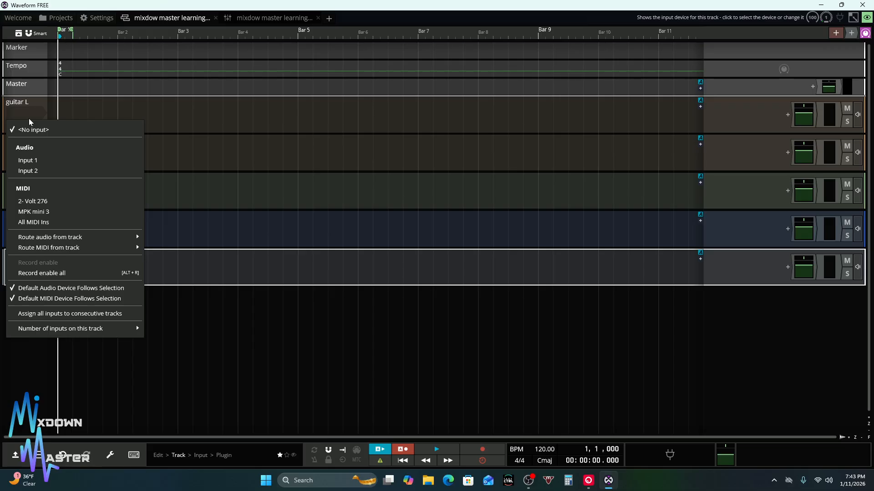
left_click(28, 160)
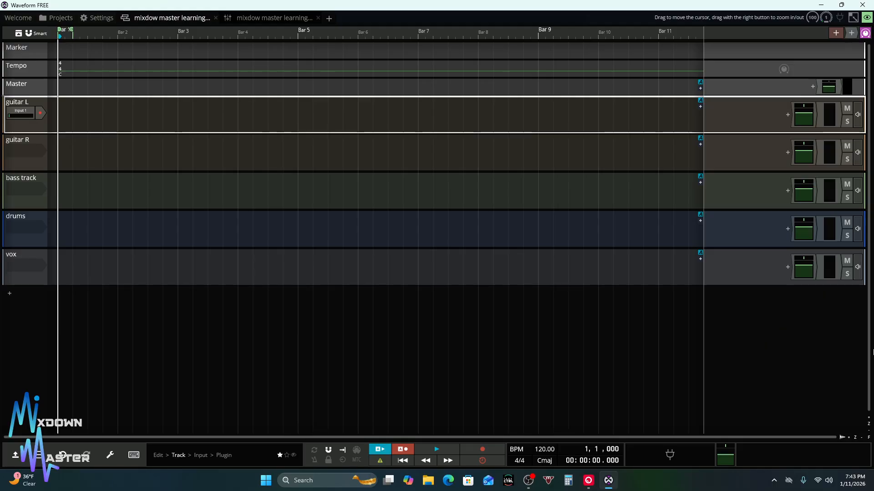
Show the browser pane beside the tracks
mouse_move(0, 198)
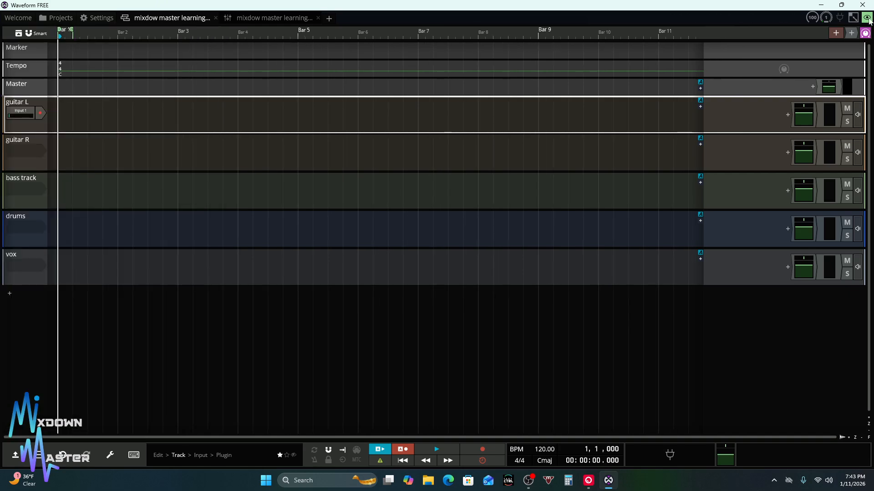
mouse_move(869, 28)
mouse_move(1, 229)
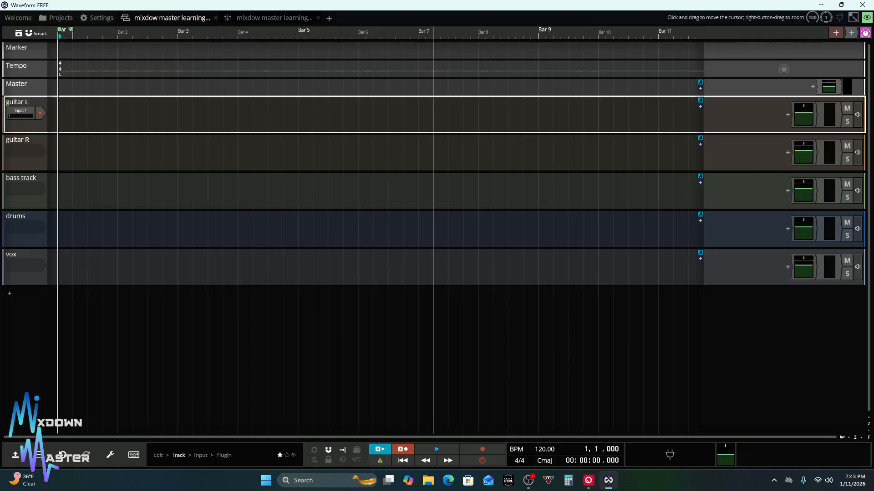
left_click(867, 19)
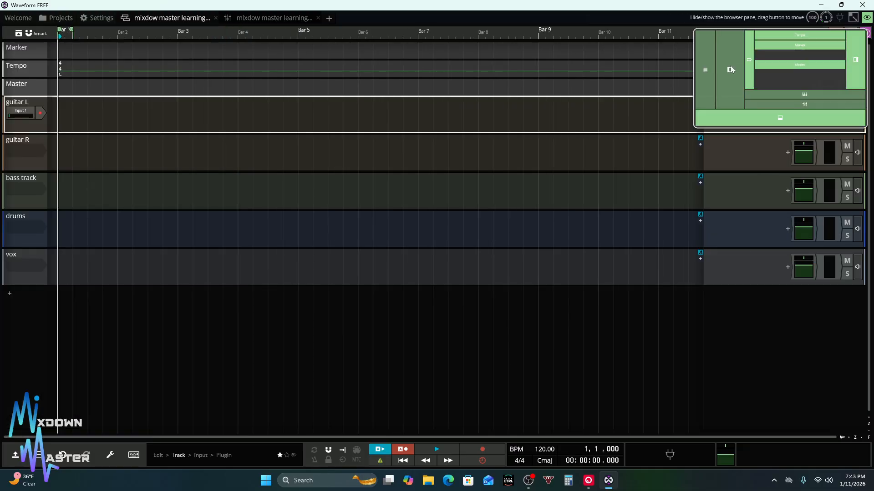
left_click(869, 20)
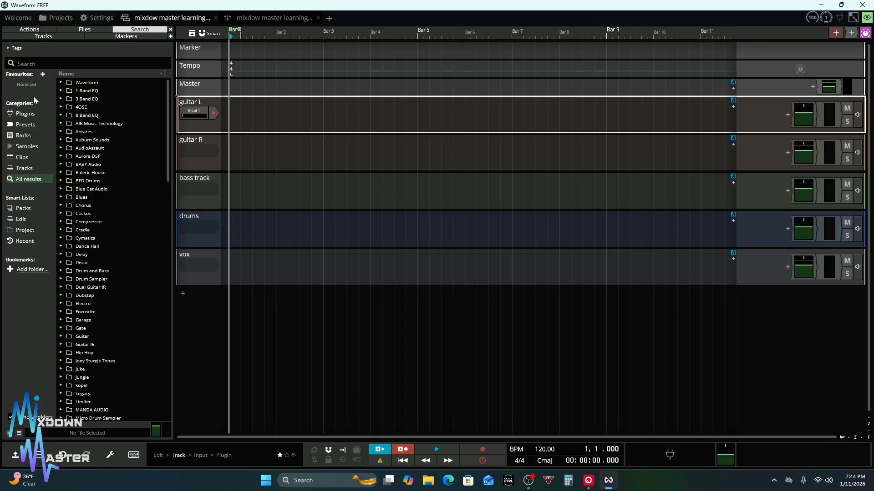
Insert the BC Free Amp VST plugin from Blue Cat Audio on the guitar L track
left_click(26, 114)
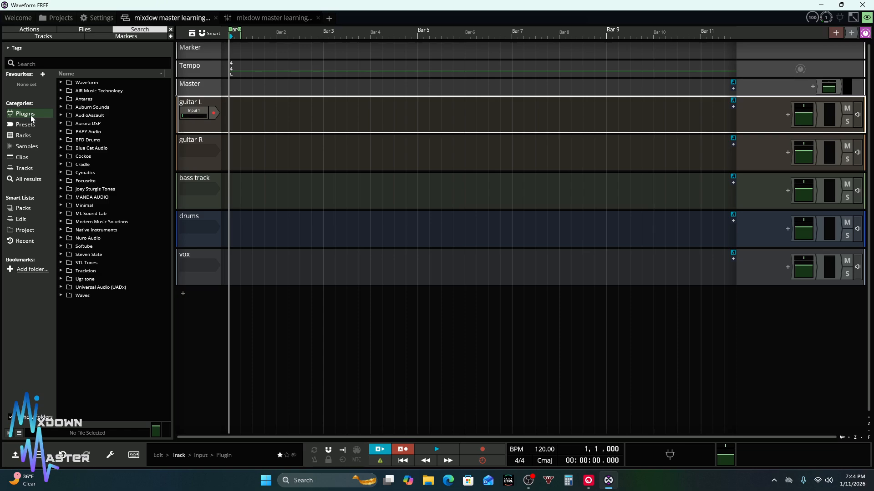
left_click(90, 148)
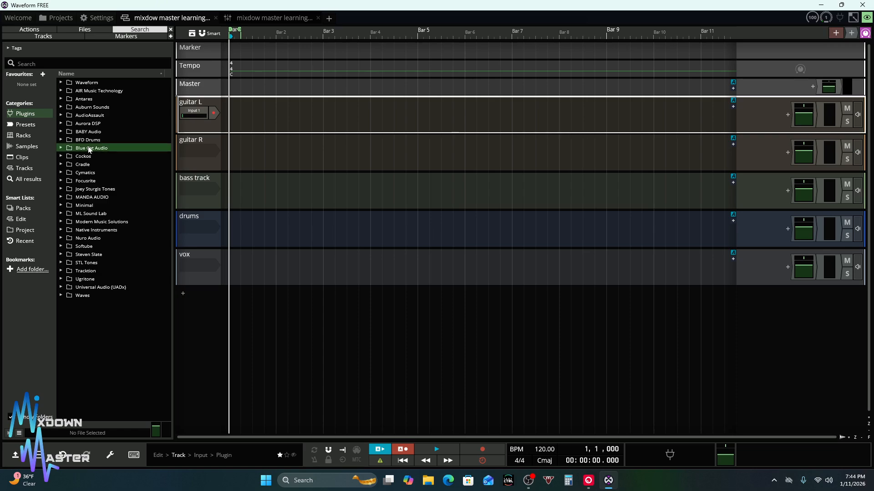
left_click(61, 149)
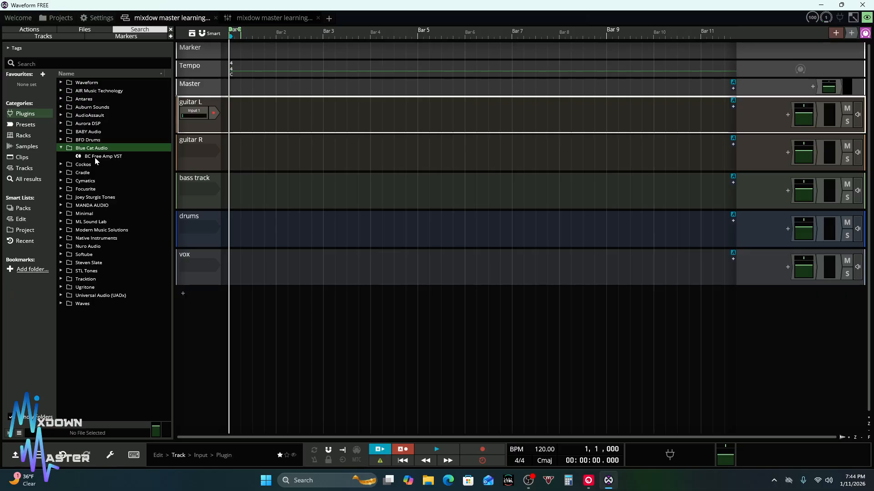
left_click_drag(95, 158, 763, 110)
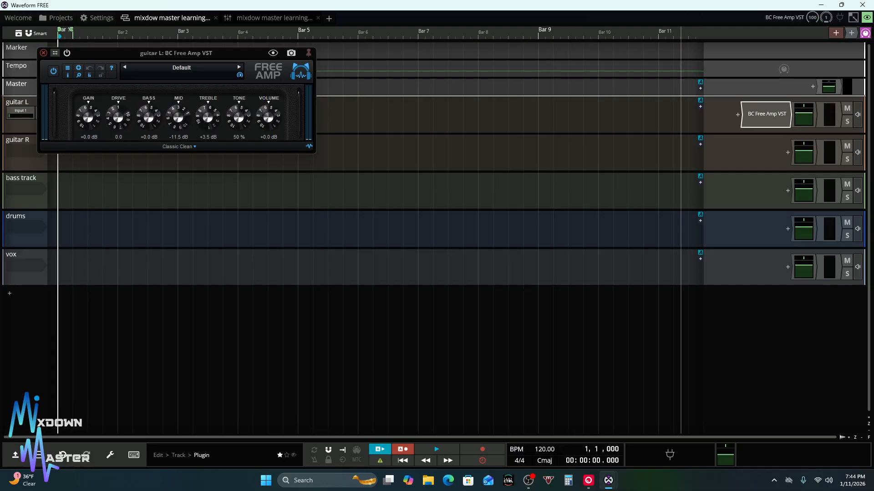
Load the factory preset Modern Drive - Bright Dist in guitar L's BC Free Amp and close the plugin window
left_click_drag(171, 63, 431, 138)
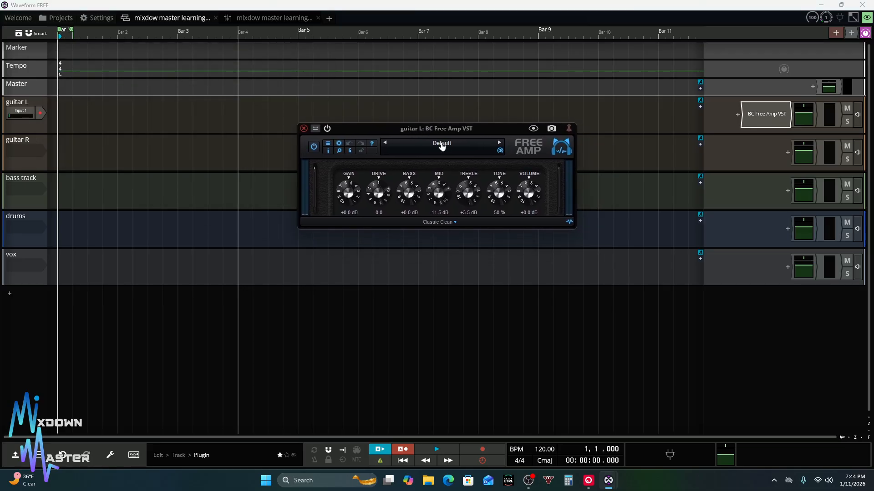
left_click(441, 145)
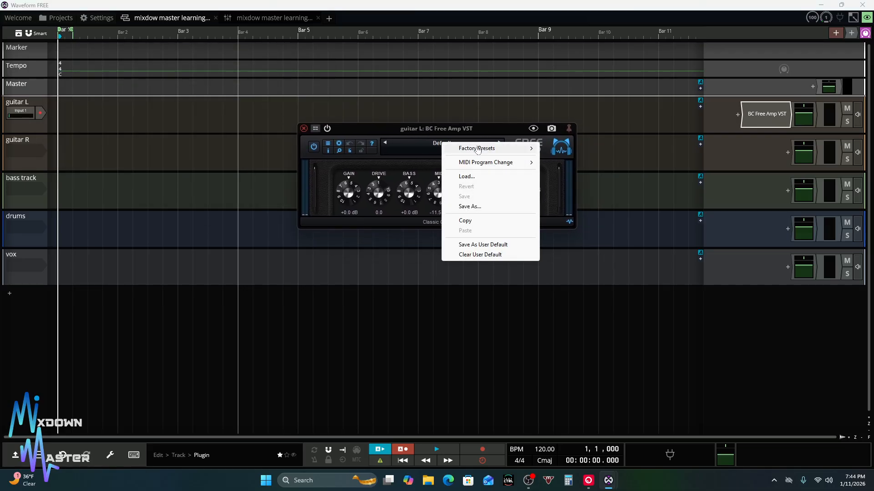
mouse_move(477, 150)
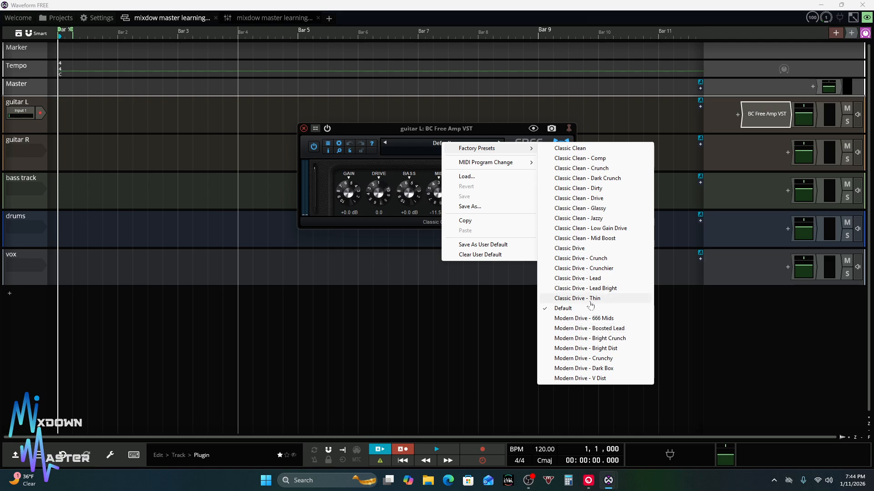
left_click(606, 353)
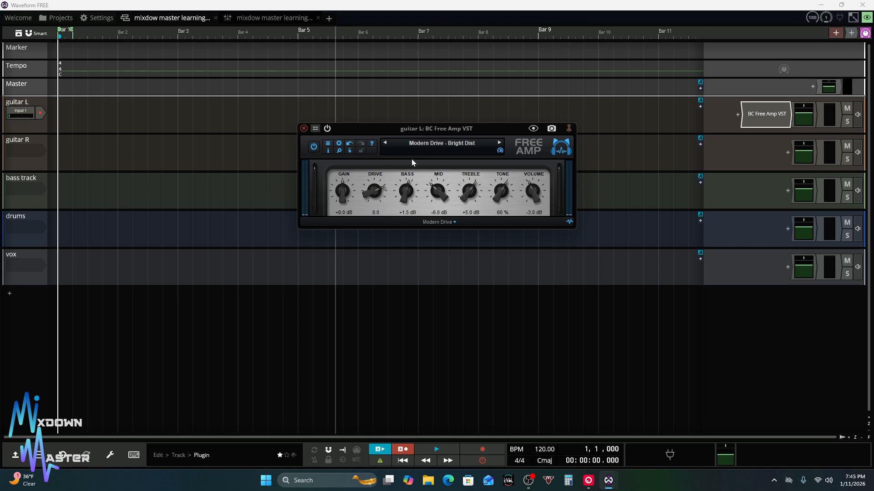
left_click(304, 129)
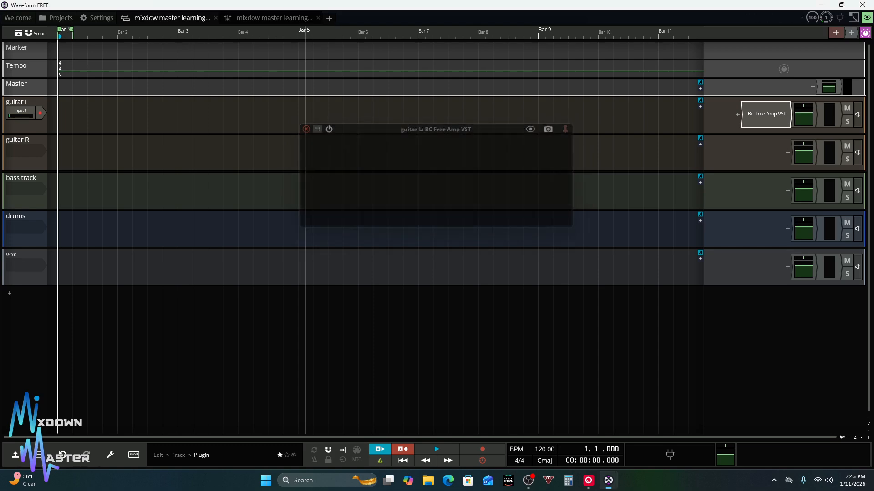
Select the guitar R track and show the mixer panel
left_click(36, 140)
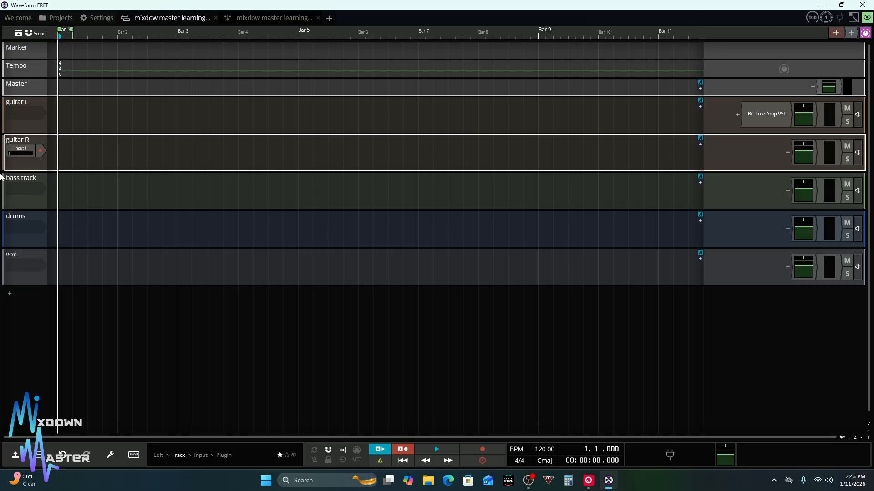
left_click(786, 152)
left_click(864, 33)
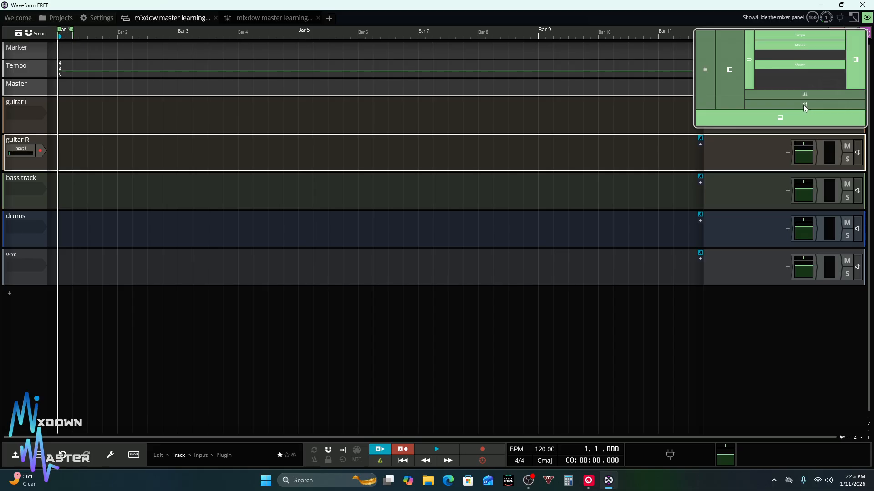
left_click(777, 104)
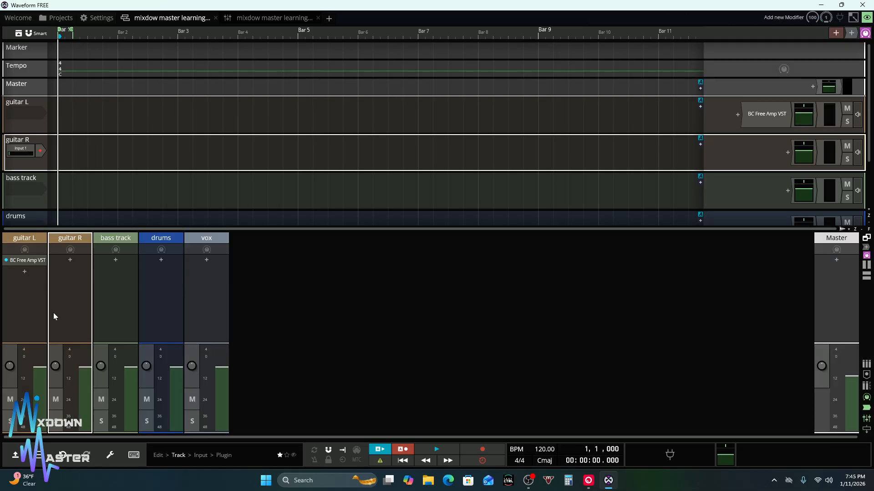
Add Blue Cat Audio's BC Free Amp VST to the guitar R channel in the mixer
left_click(69, 260)
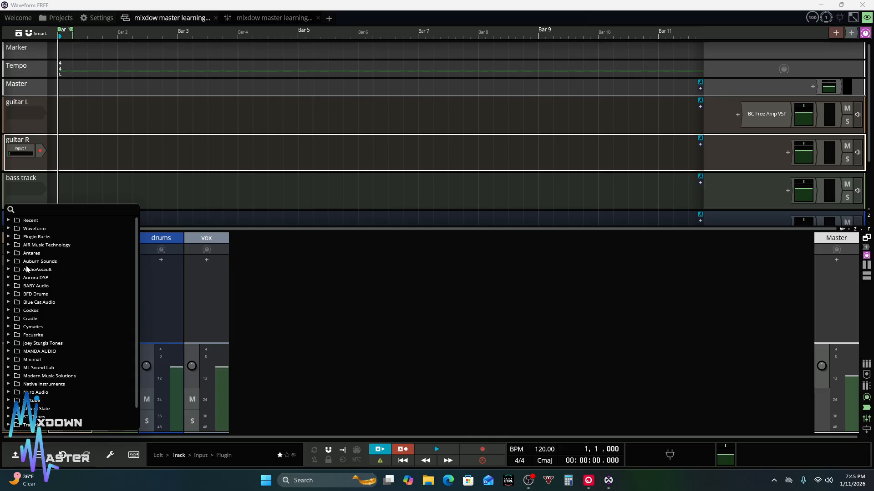
left_click(10, 302)
left_click(39, 312)
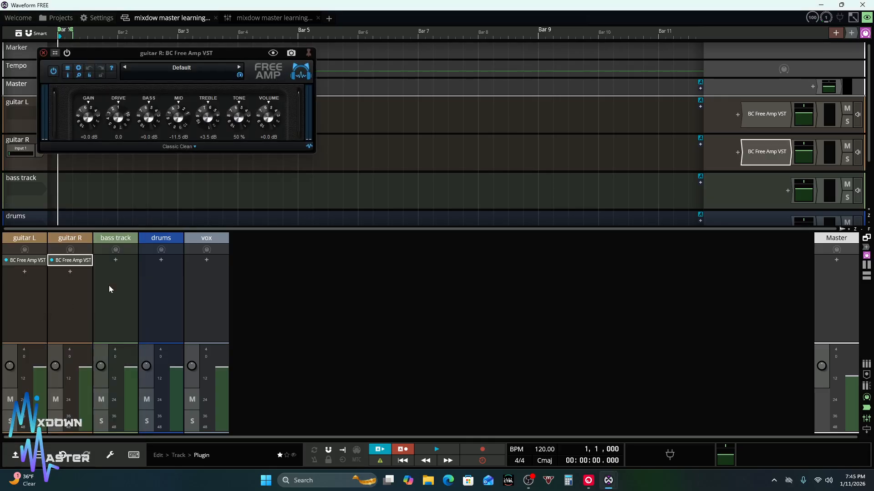
Load the factory preset Modern Drive - Bright Dist in guitar R's BC Free Amp and close the plugin window
left_click_drag(192, 55, 418, 101)
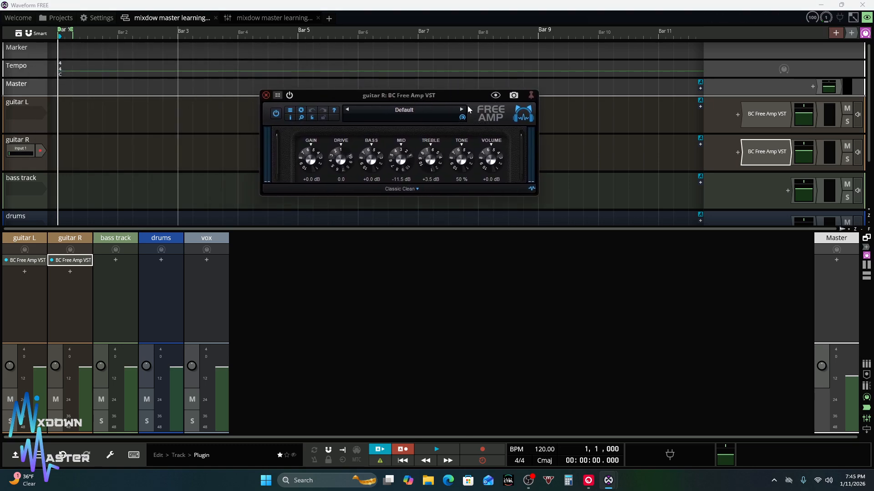
left_click(417, 114)
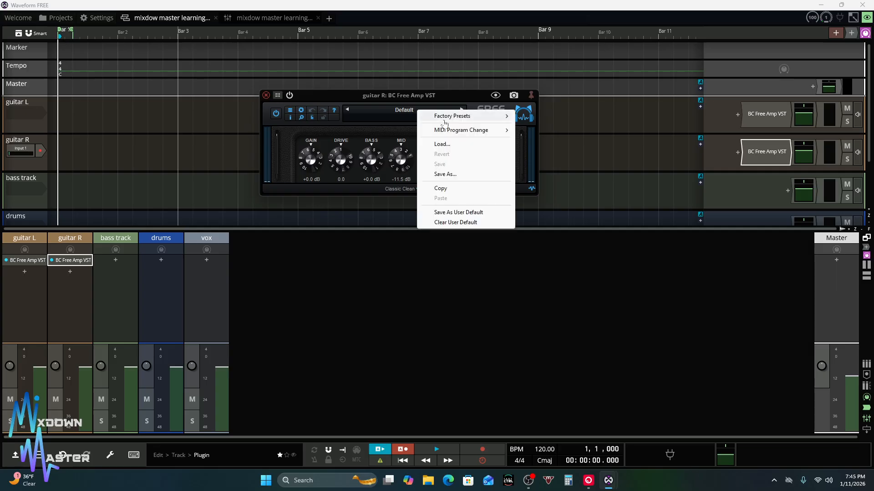
mouse_move(461, 118)
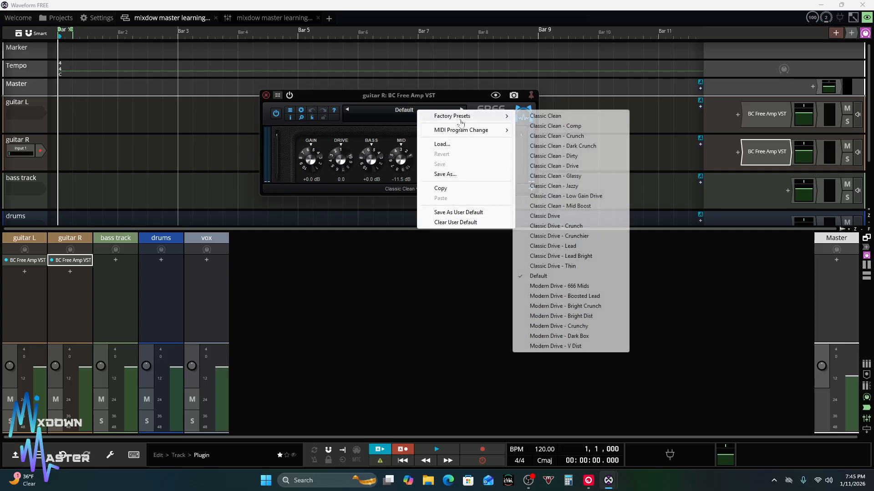
left_click(579, 317)
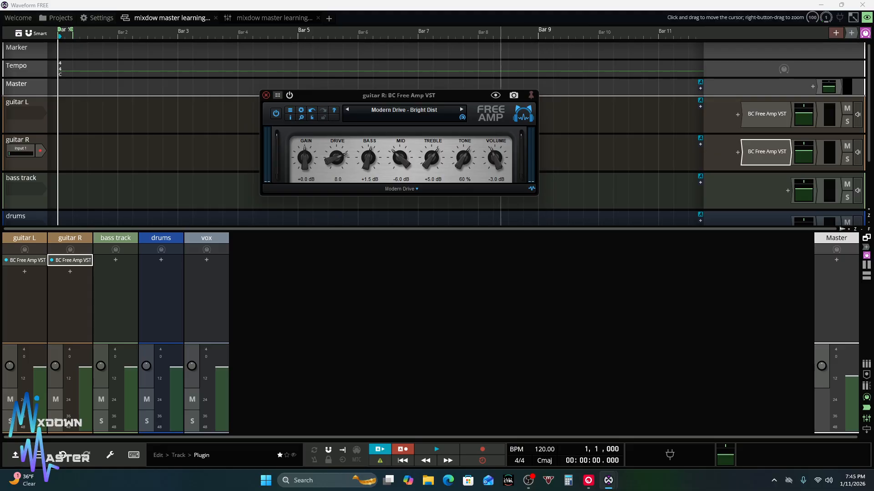
left_click(266, 96)
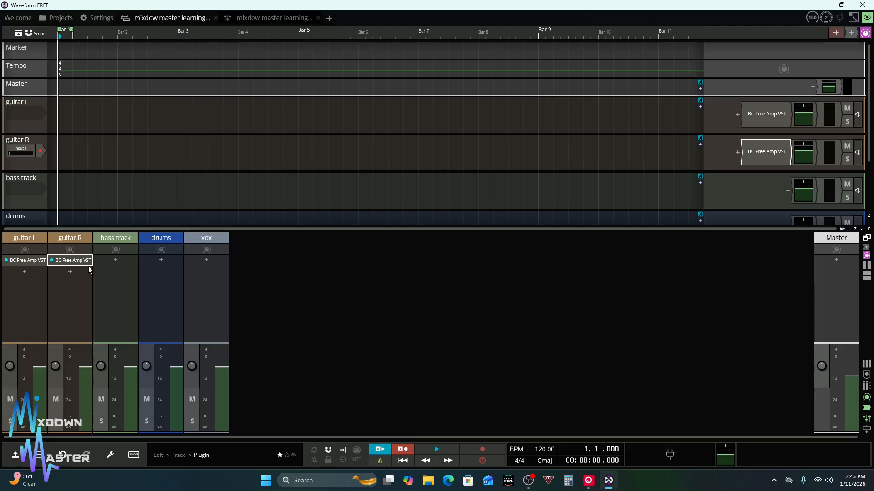
Add AudioAssault's BassGrinderFree_x64 plugin to the bass track channel and move its window clear of the mixer channels
left_click(114, 260)
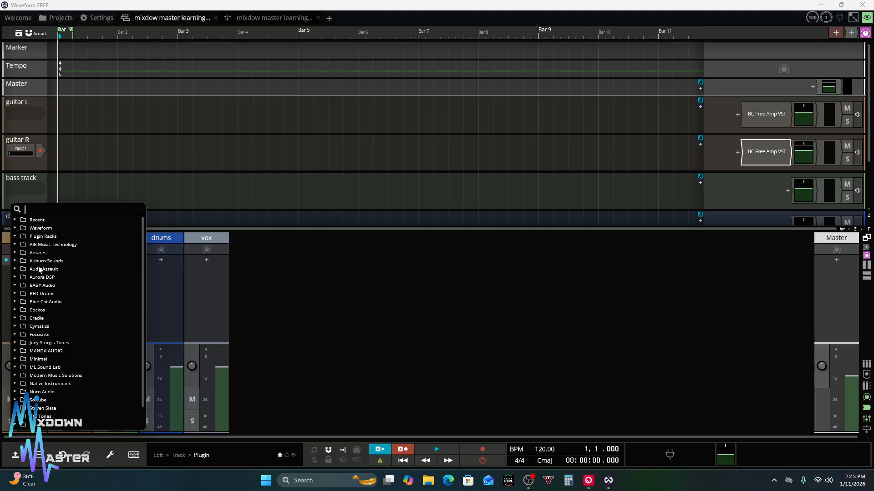
left_click(15, 270)
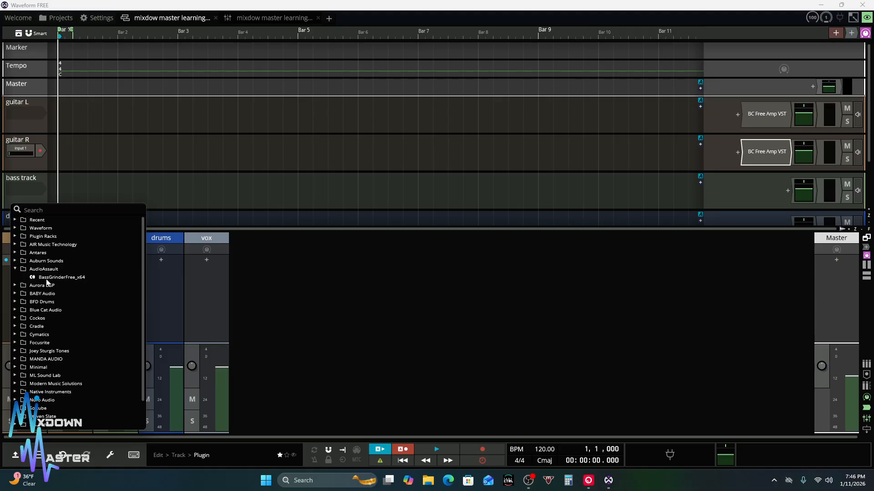
left_click(47, 279)
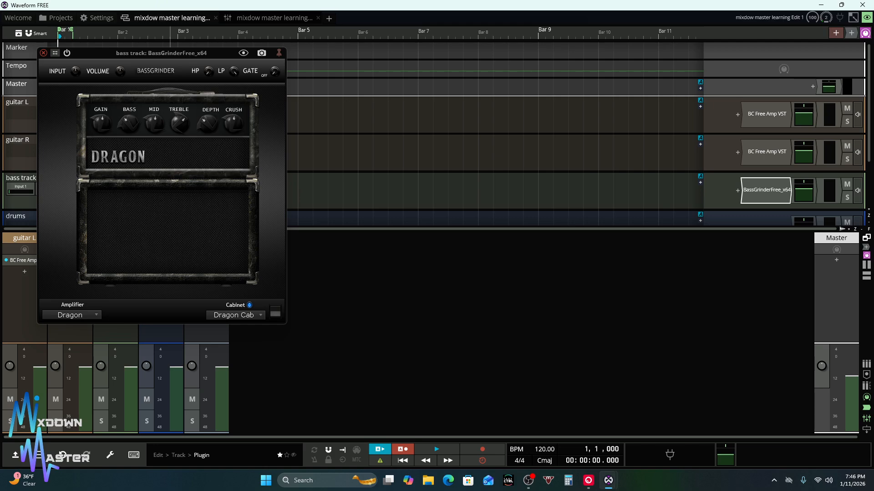
left_click_drag(164, 53, 442, 104)
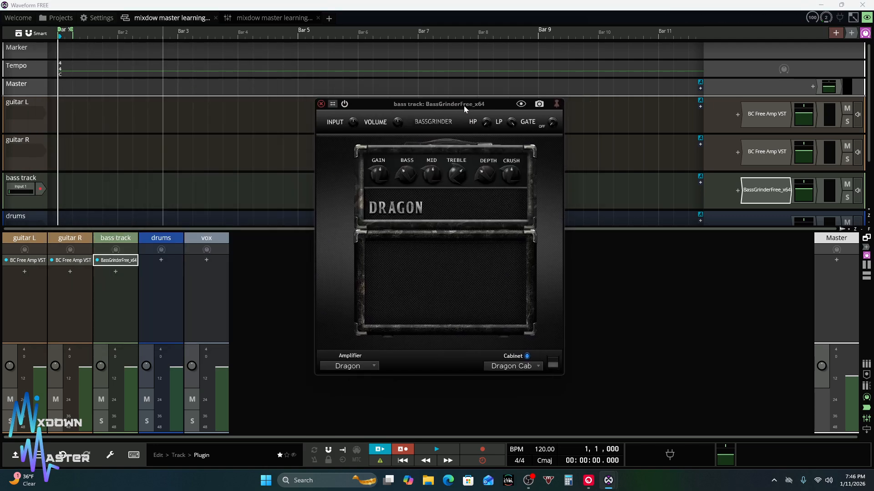
Try the Razor amplifier and Shark Cab in BassGrinder, return to the Dragon amplifier and Dragon Cab, and close the plugin window
left_click(446, 121)
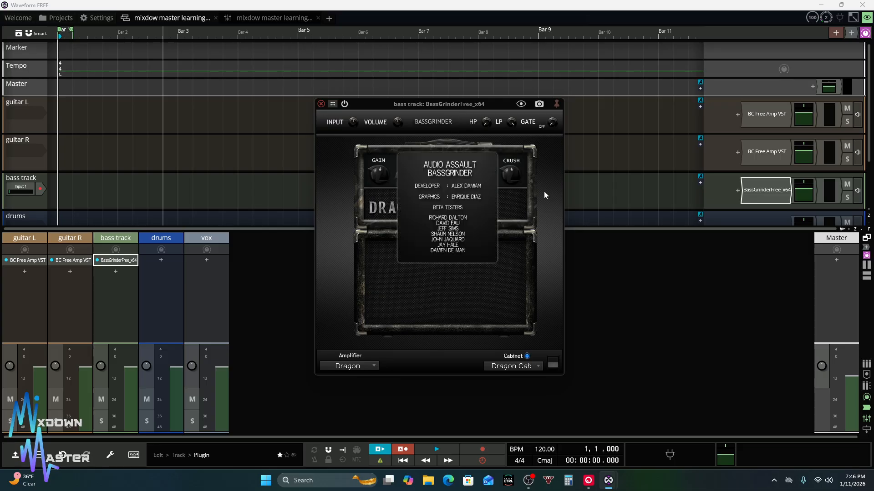
left_click(439, 175)
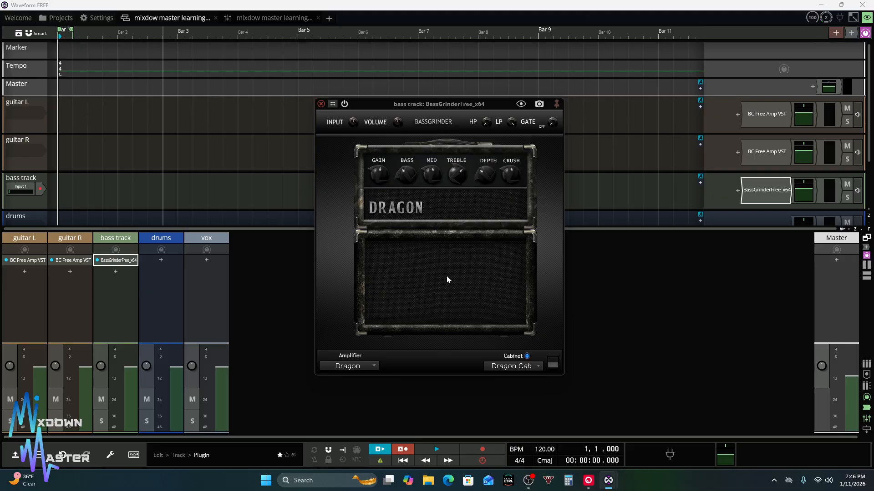
left_click(366, 365)
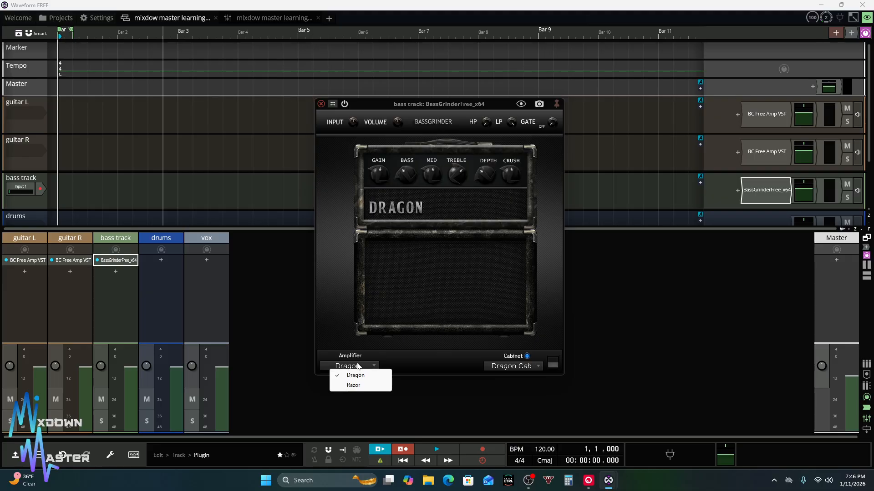
left_click(359, 385)
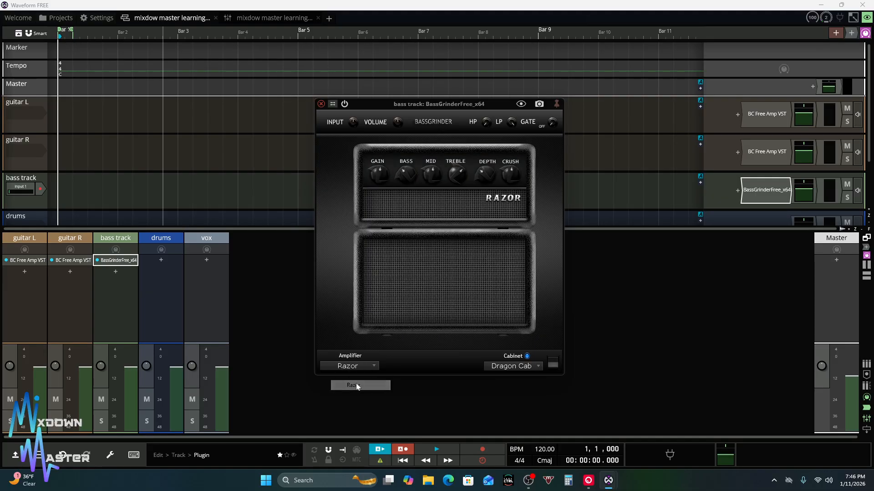
left_click(506, 367)
left_click(513, 397)
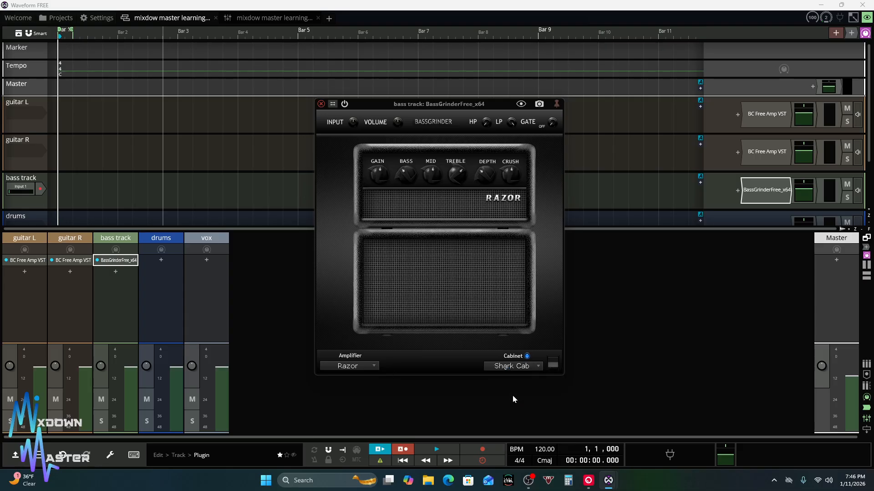
left_click(511, 368)
left_click(516, 385)
left_click(518, 367)
left_click(521, 375)
left_click(369, 367)
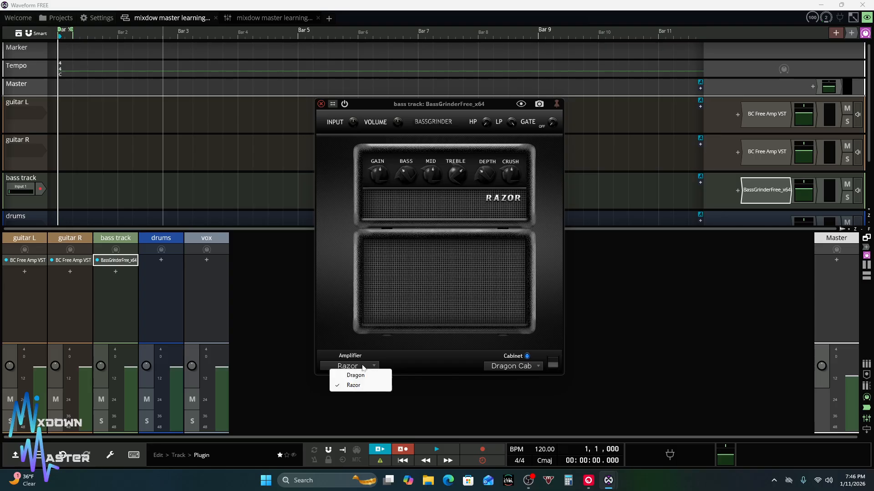
left_click(366, 376)
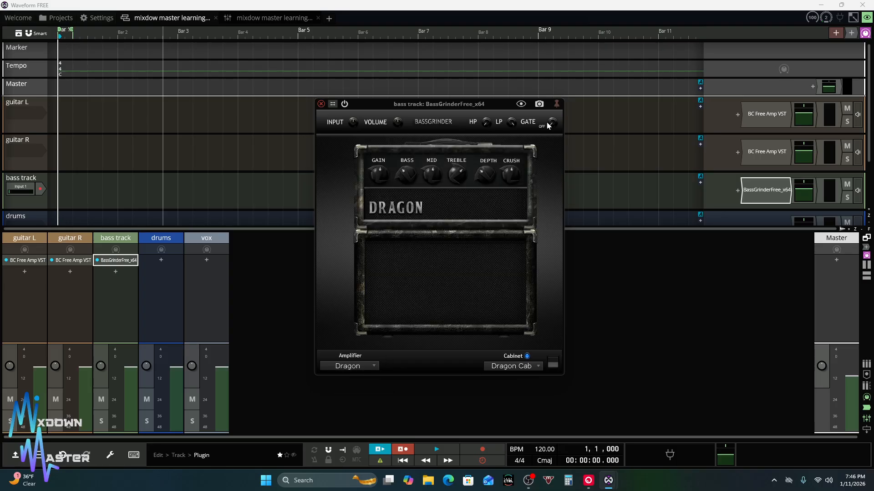
left_click(321, 104)
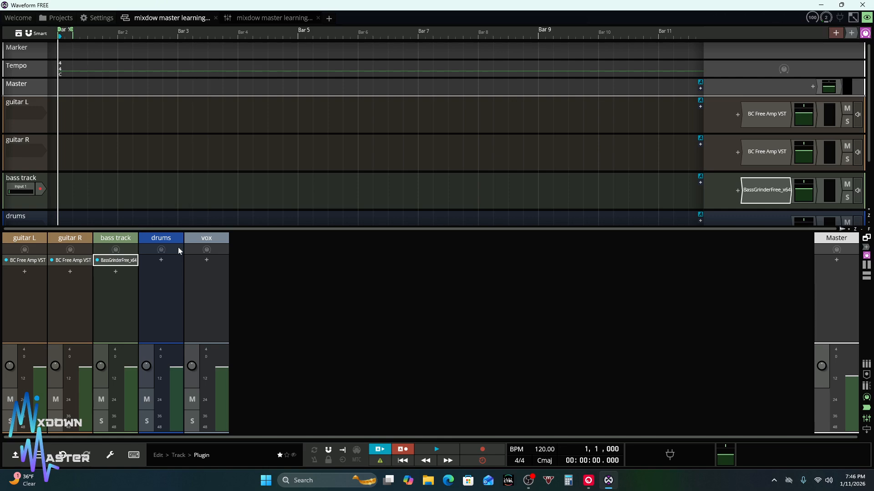
Try MANDA AUDIO's MT-PowerDrumKit as a single plugin on the drums channel, and delete it from the channel
left_click(161, 260)
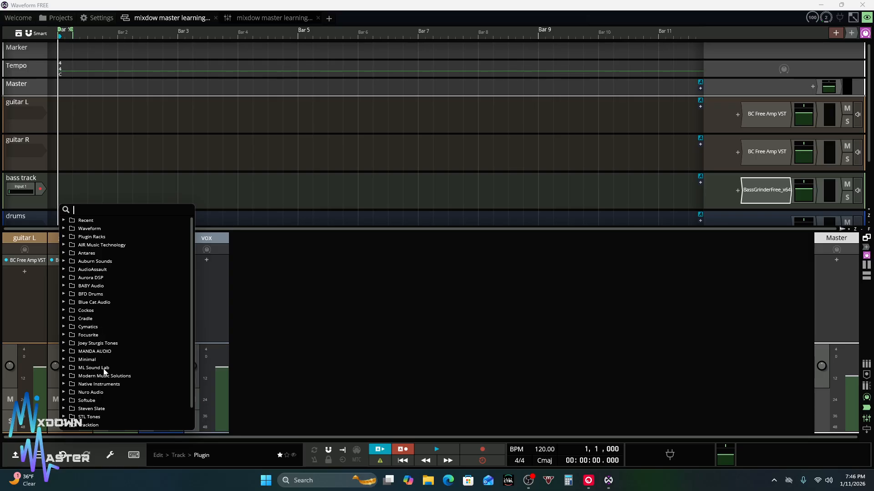
left_click(118, 378)
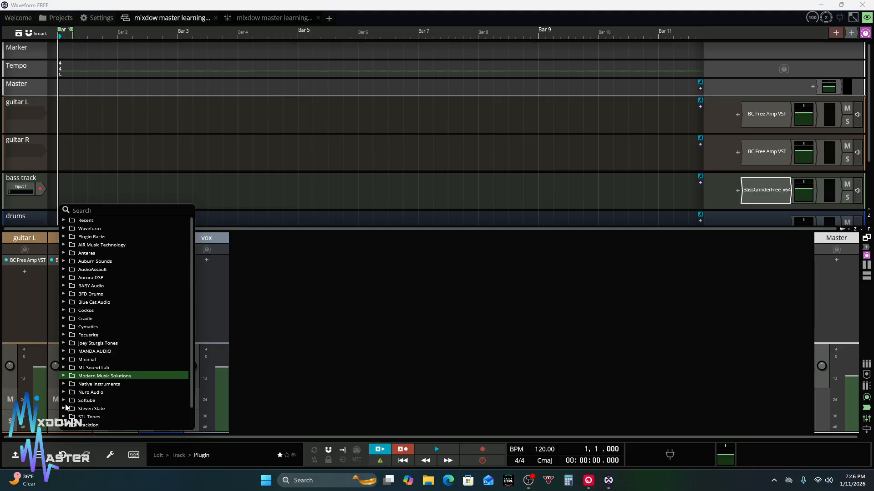
left_click(64, 352)
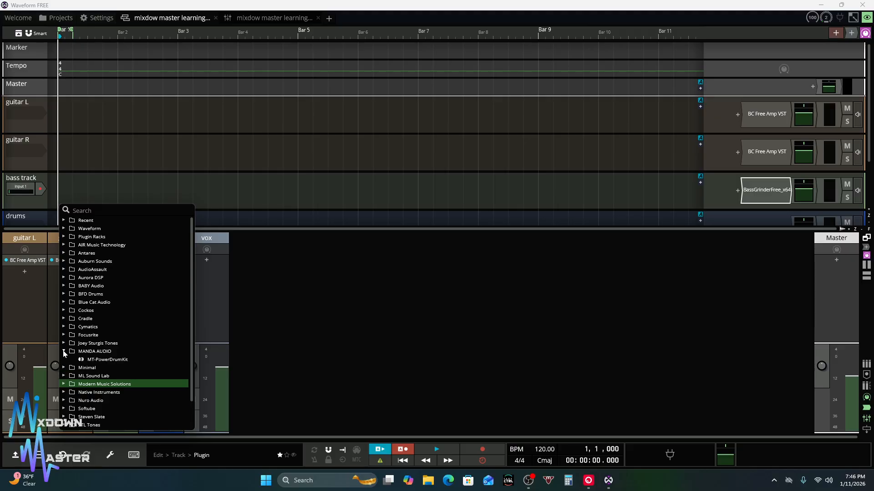
left_click(101, 361)
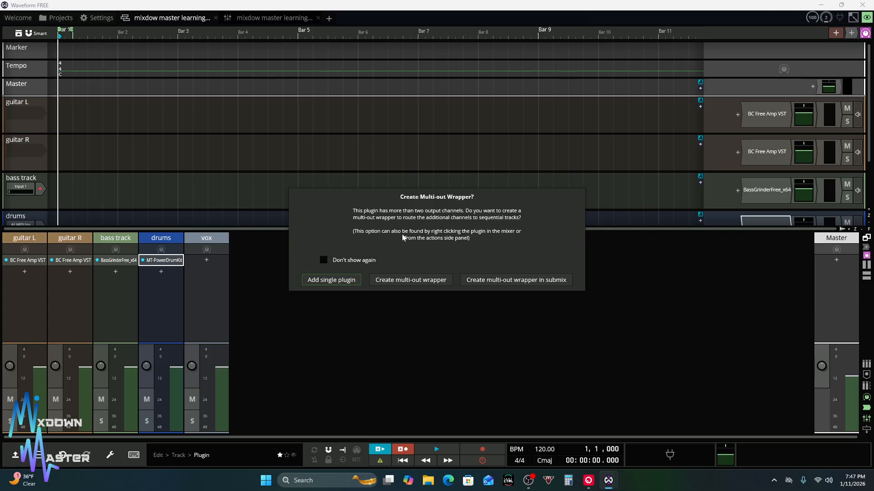
left_click(353, 279)
right_click(162, 261)
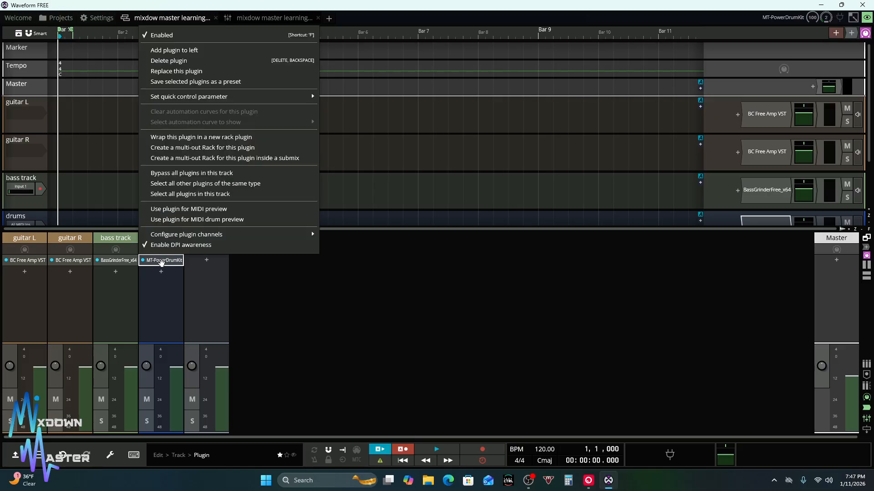
left_click(203, 60)
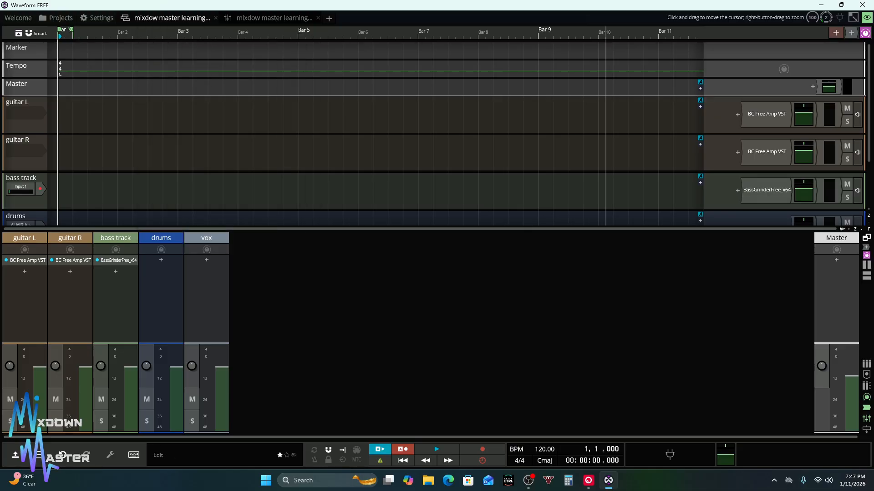
Hide the mixer and delete the drums track
left_click(42, 213)
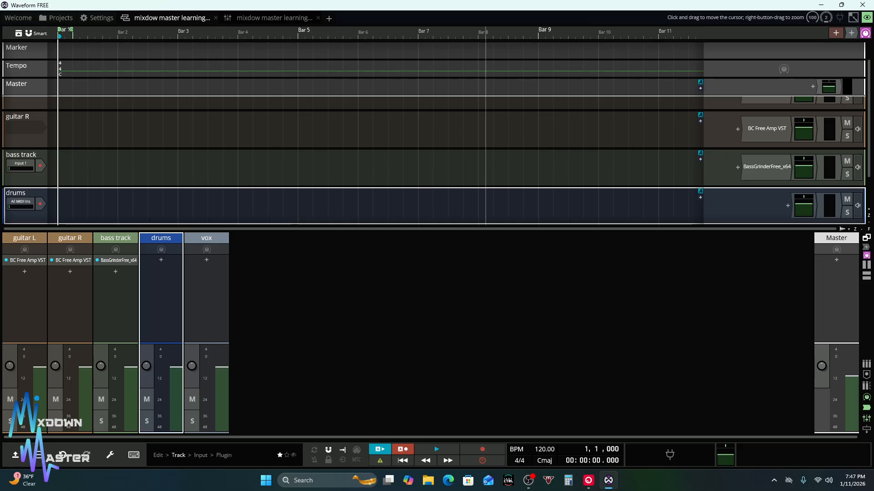
left_click(866, 32)
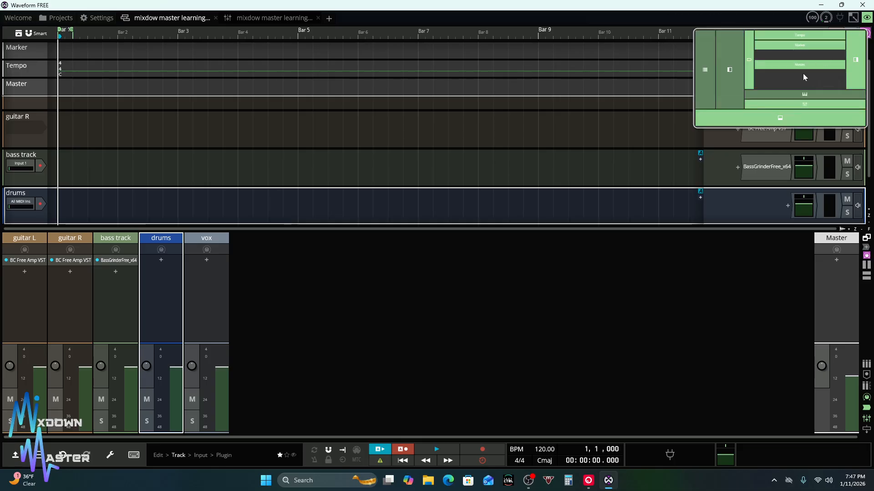
left_click(784, 107)
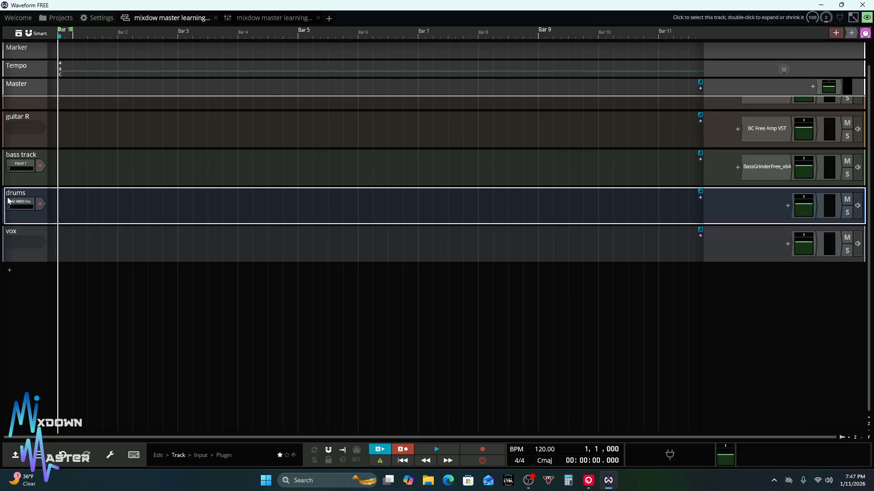
right_click(46, 213)
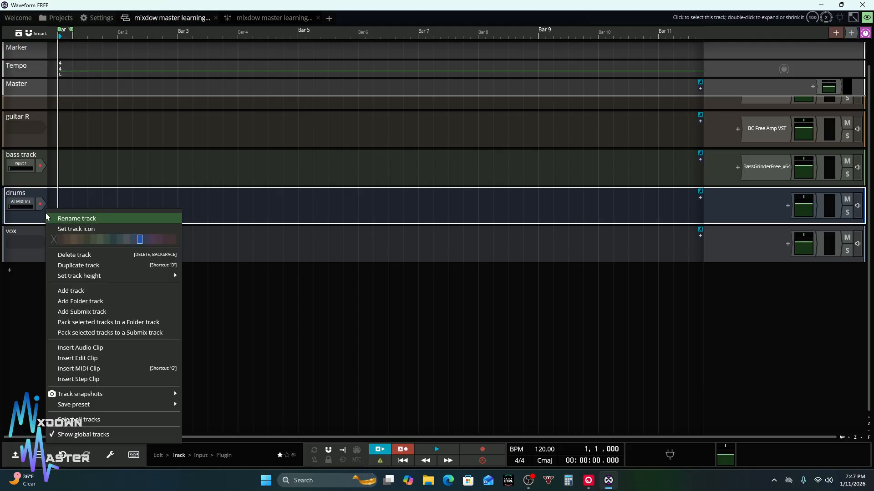
left_click(75, 255)
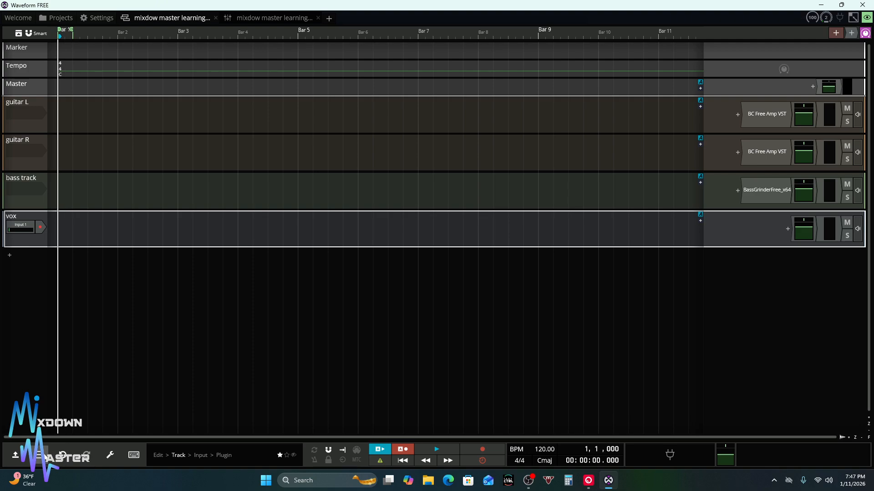
Examine the options for adding tracks and the main menu's file, edit, action, help, view and track commands
left_click(39, 455)
mouse_move(63, 313)
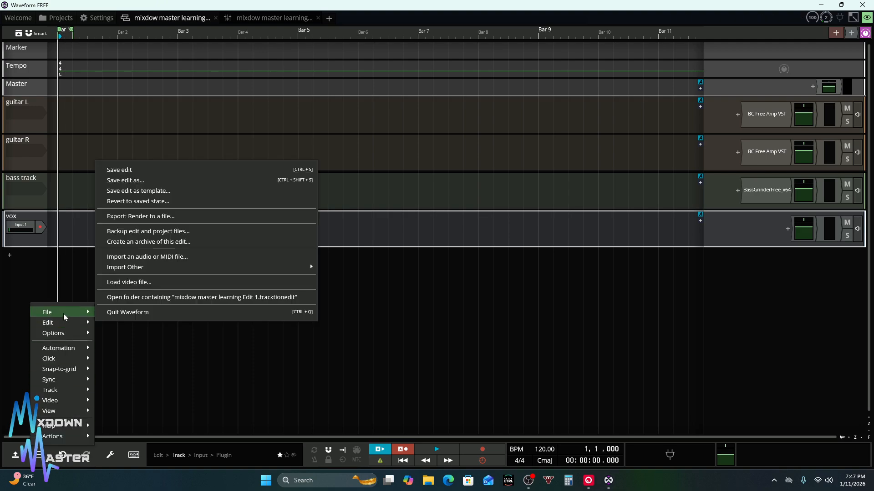
left_click(18, 278)
left_click(12, 258)
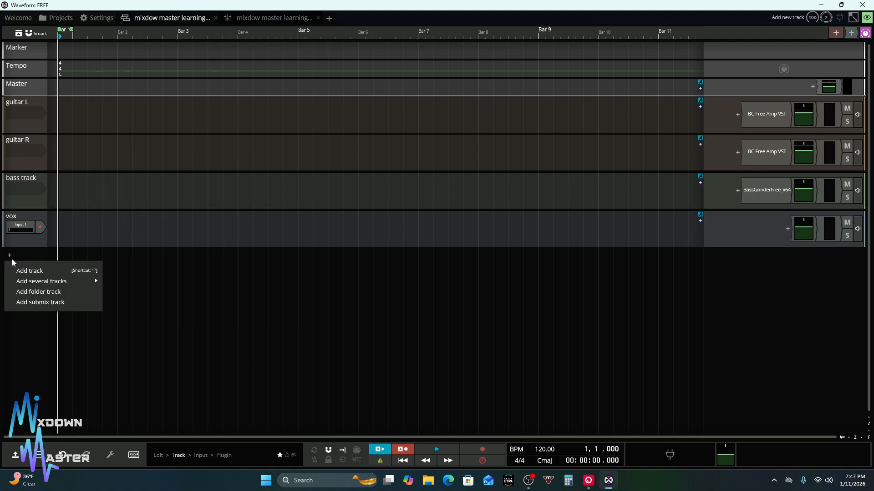
mouse_move(41, 279)
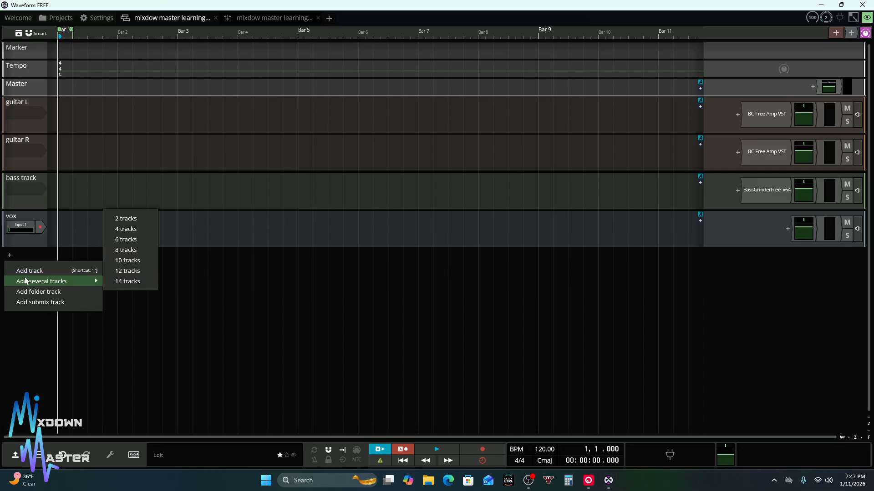
left_click(39, 455)
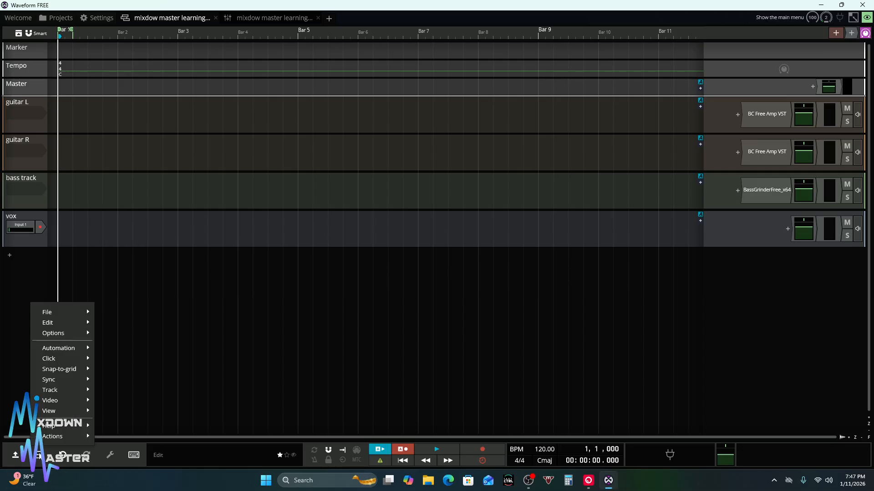
mouse_move(61, 311)
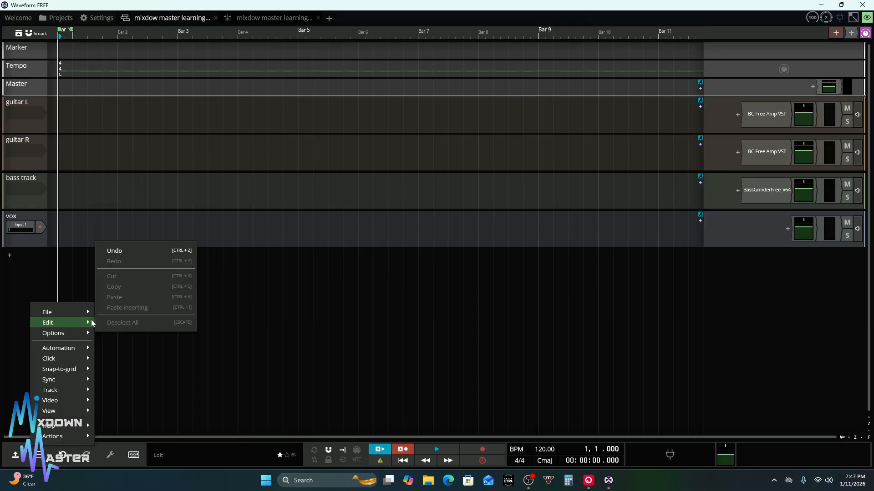
mouse_move(65, 336)
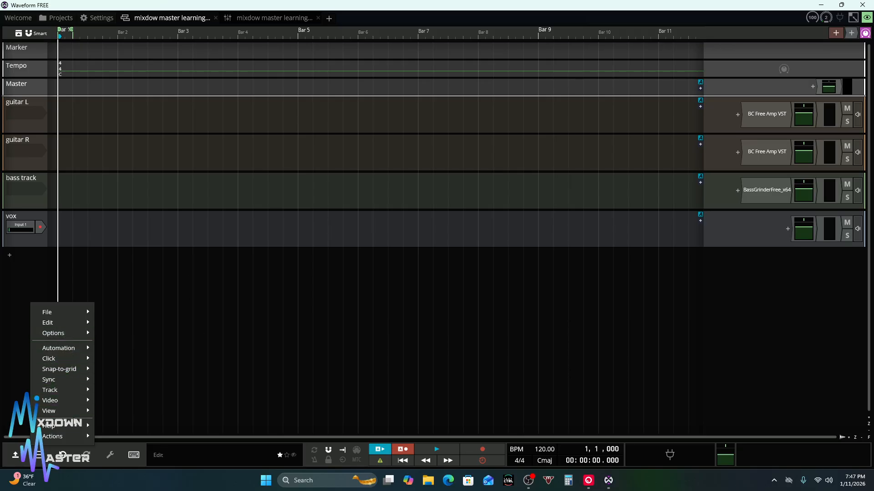
mouse_move(74, 438)
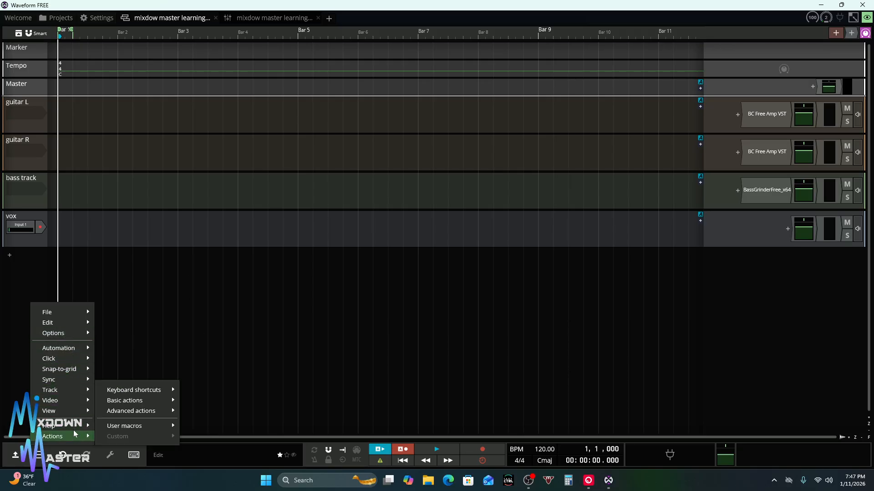
mouse_move(74, 429)
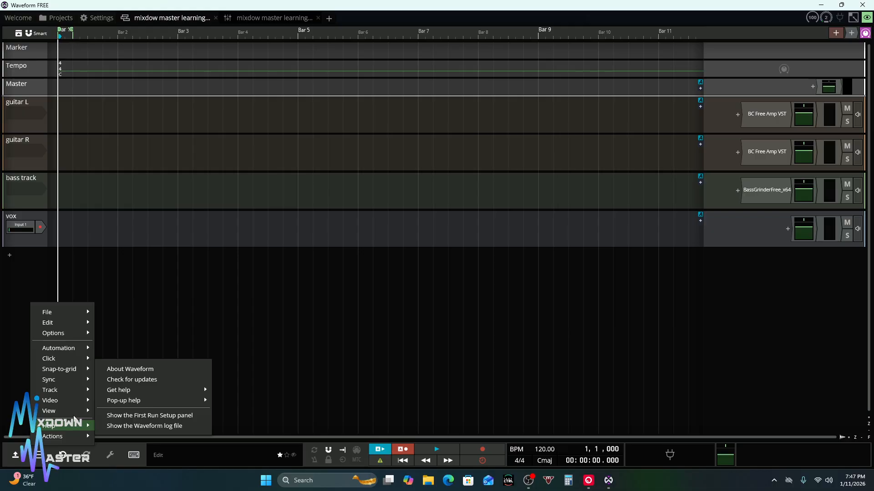
mouse_move(75, 411)
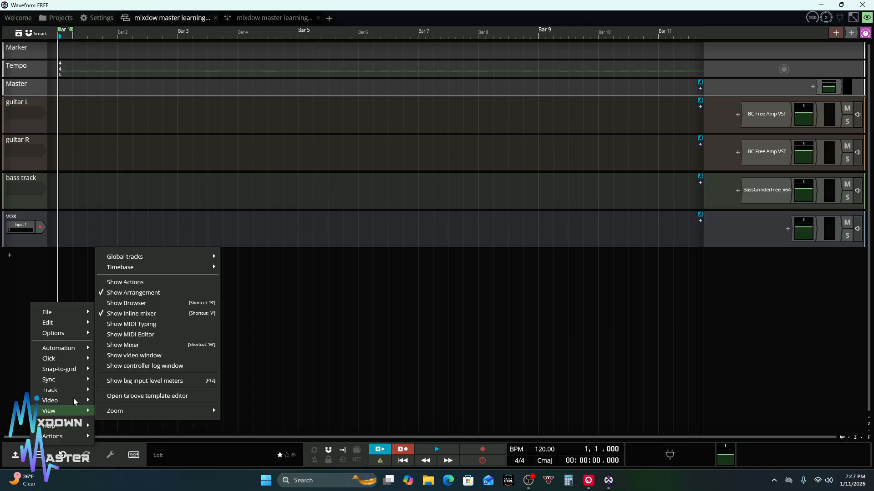
mouse_move(75, 396)
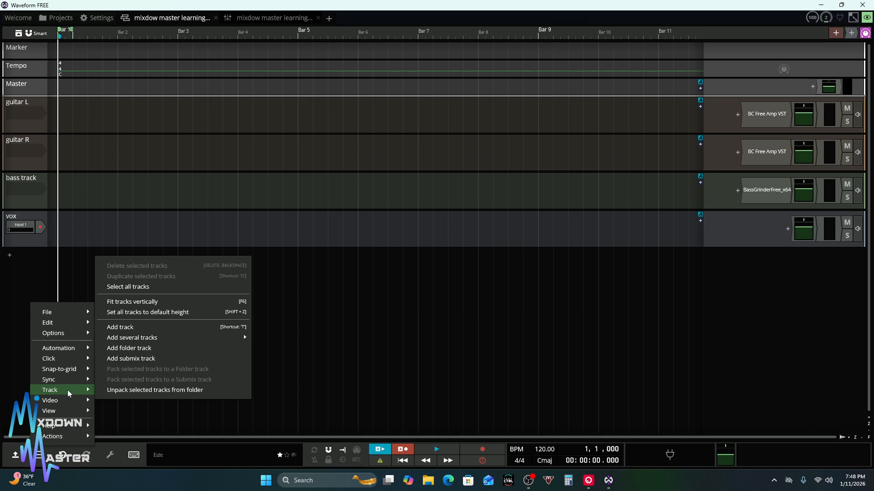
left_click(34, 266)
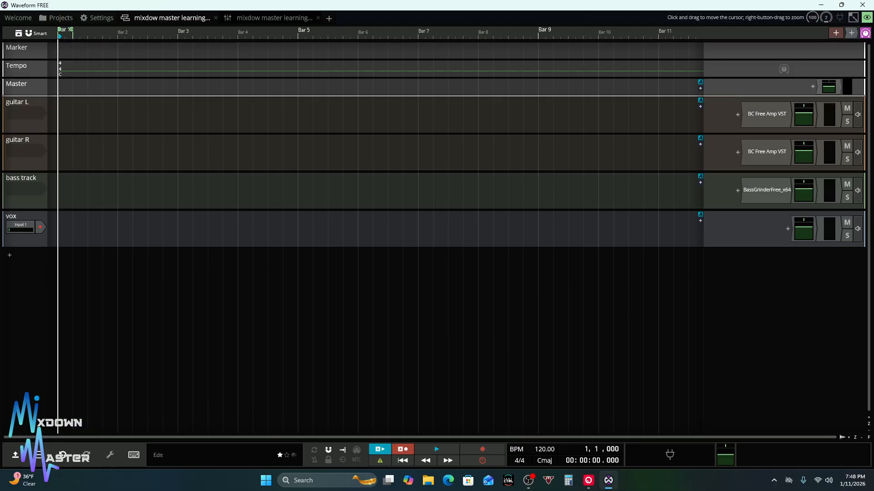
Try to add MANDA AUDIO's MT-PowerDrumKit from the plugin browser to the empty area below the vox track
left_click(2, 183)
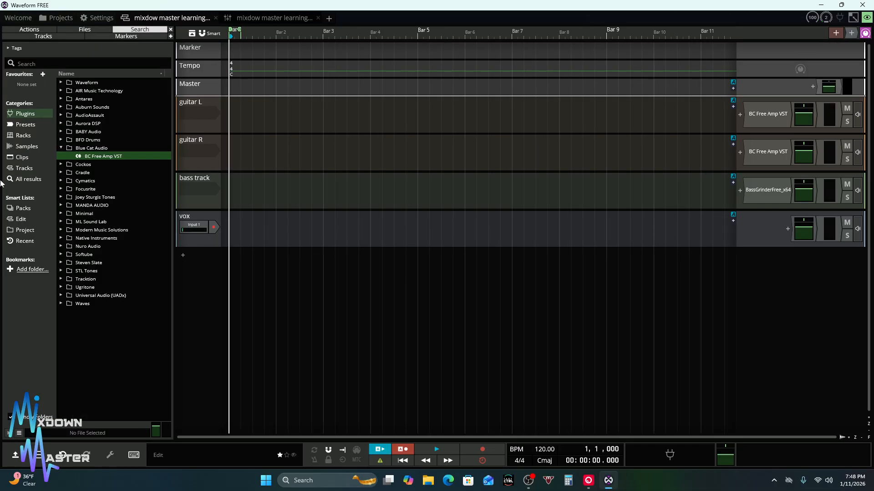
left_click(61, 208)
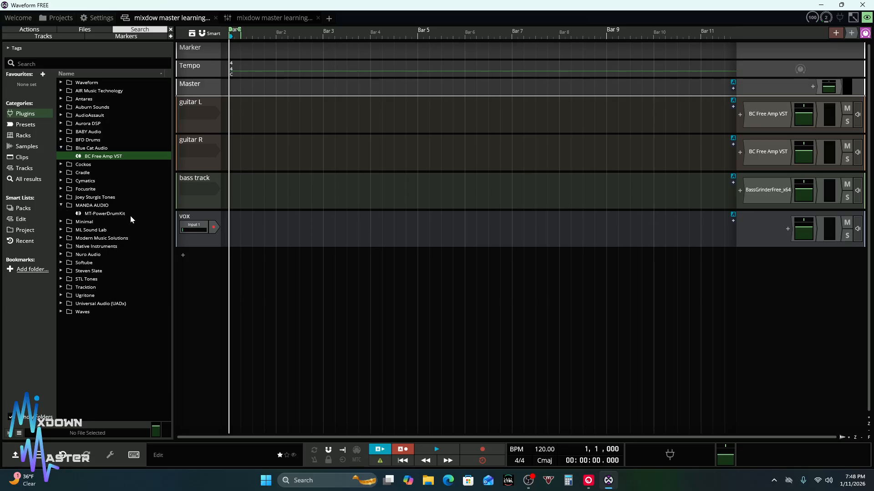
left_click_drag(102, 216, 210, 273)
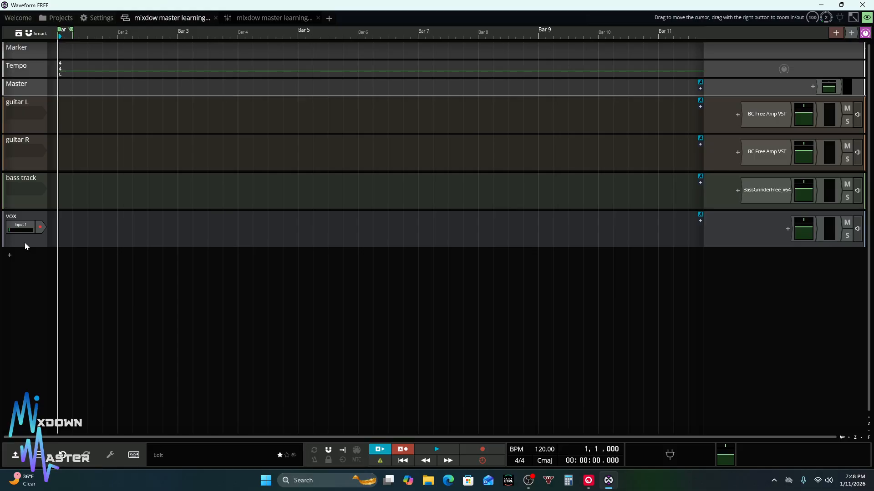
left_click(2, 222)
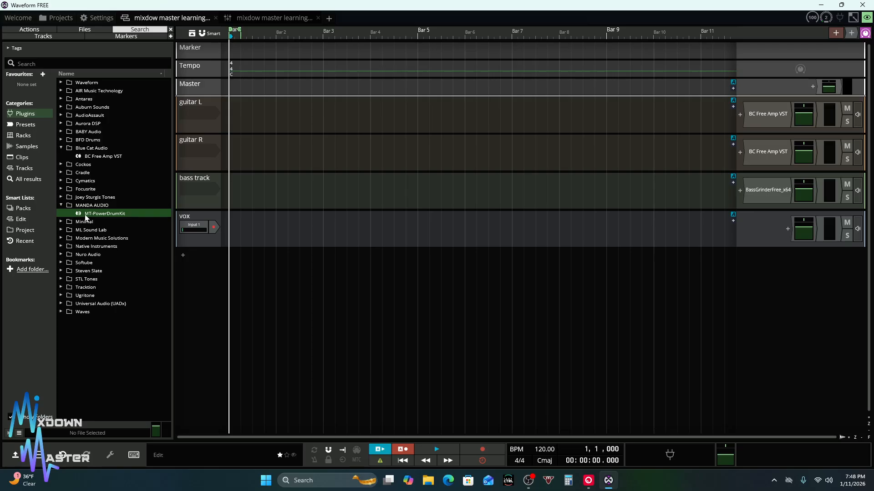
left_click_drag(98, 214, 791, 278)
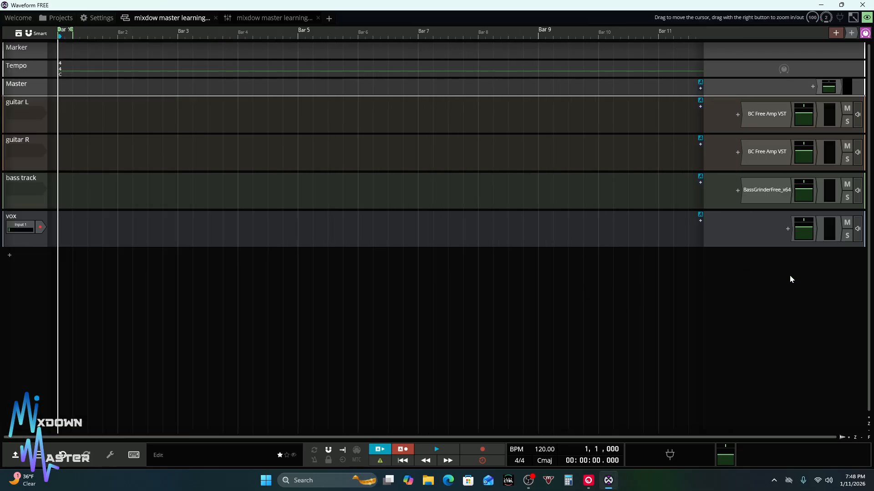
Add MT-PowerDrumKit to the vox track and create a multi-out wrapper for it
left_click(2, 232)
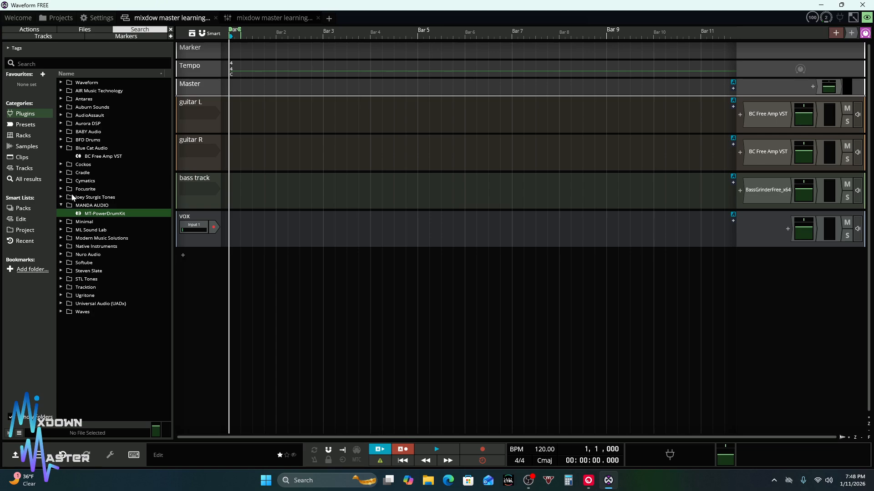
left_click_drag(91, 214, 758, 230)
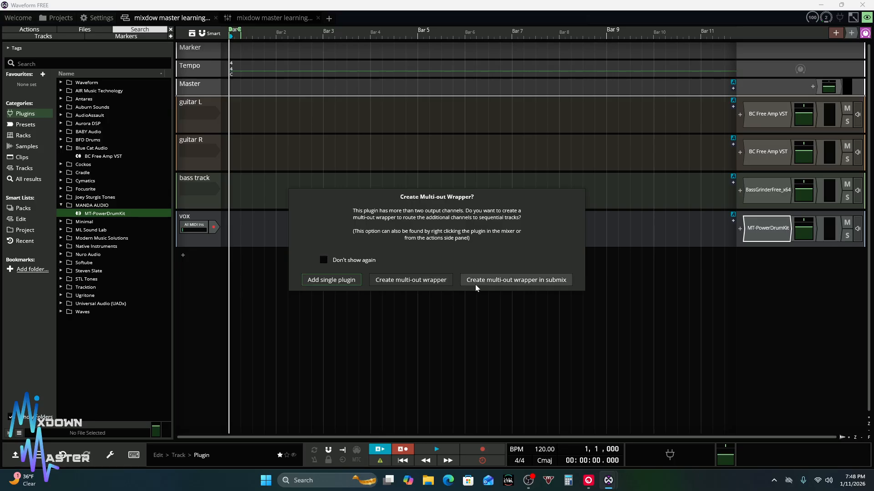
left_click(423, 282)
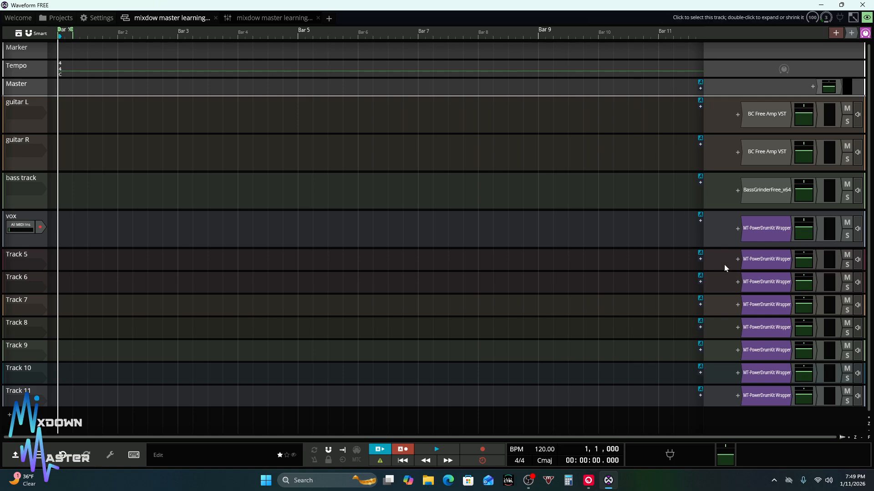
Undo the multi-out wrapper and the earlier deletions, back to the drums track with its single MT-PowerDrumKit plugin
left_click(61, 457)
left_click(61, 458)
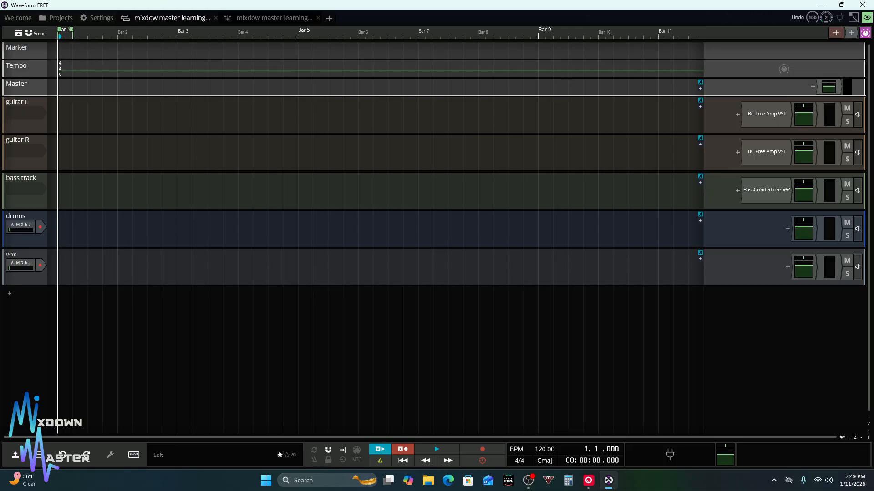
left_click(66, 461)
left_click(65, 461)
left_click(86, 455)
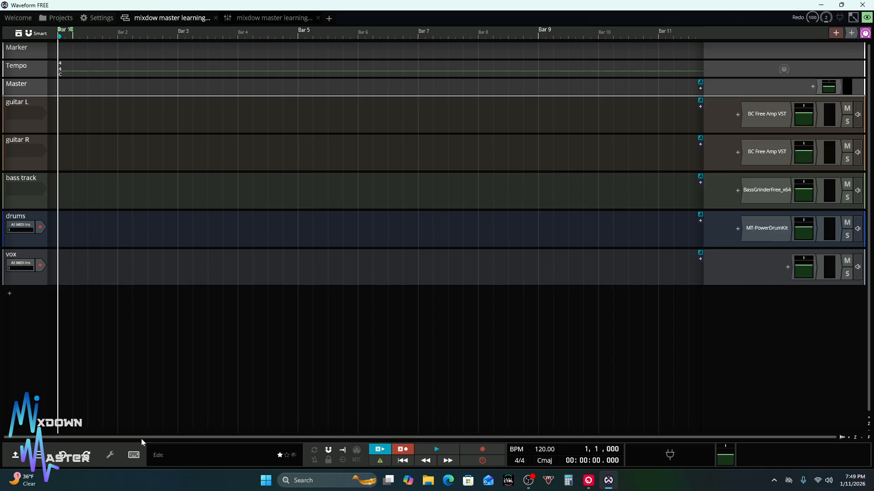
Audition the snare, toms and cymbals of MT-PowerDrumKit on the drums track and close the plugin window
double_click(757, 234)
left_click(444, 305)
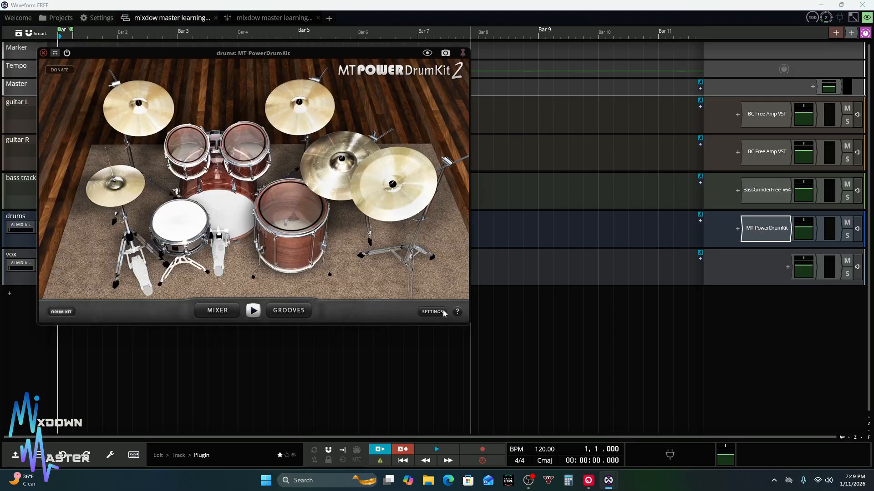
left_click(179, 219)
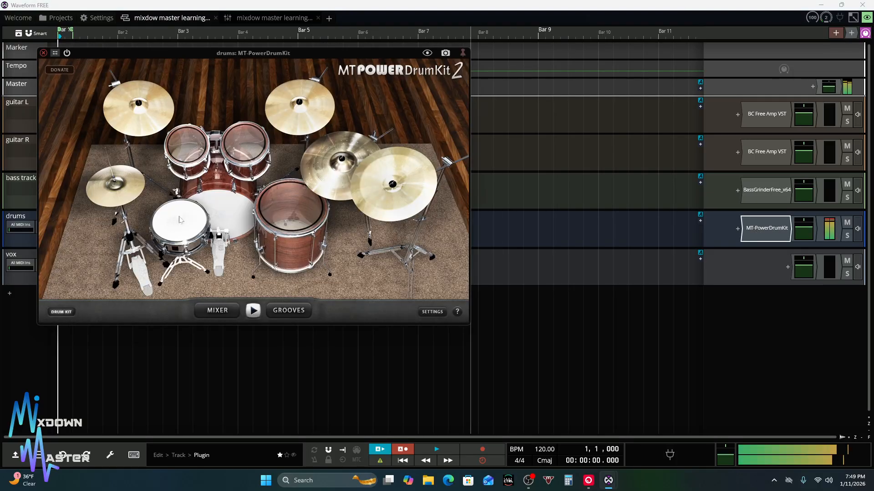
left_click(238, 143)
left_click(279, 201)
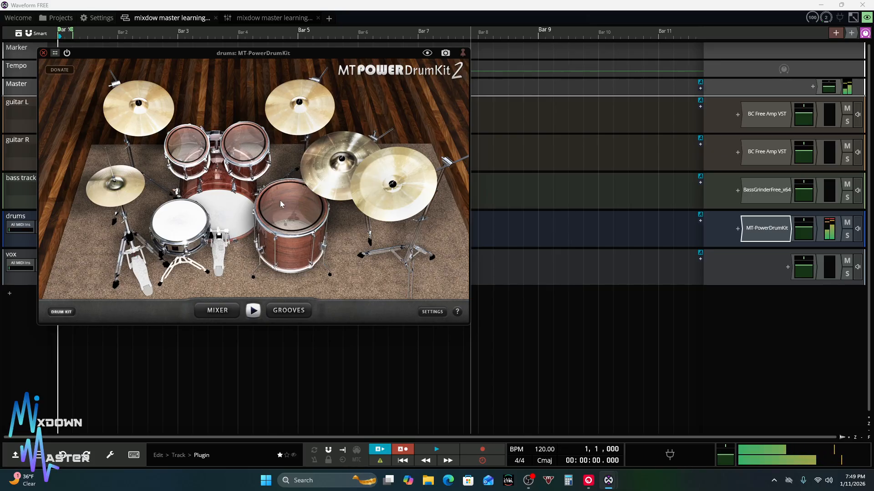
left_click(281, 205)
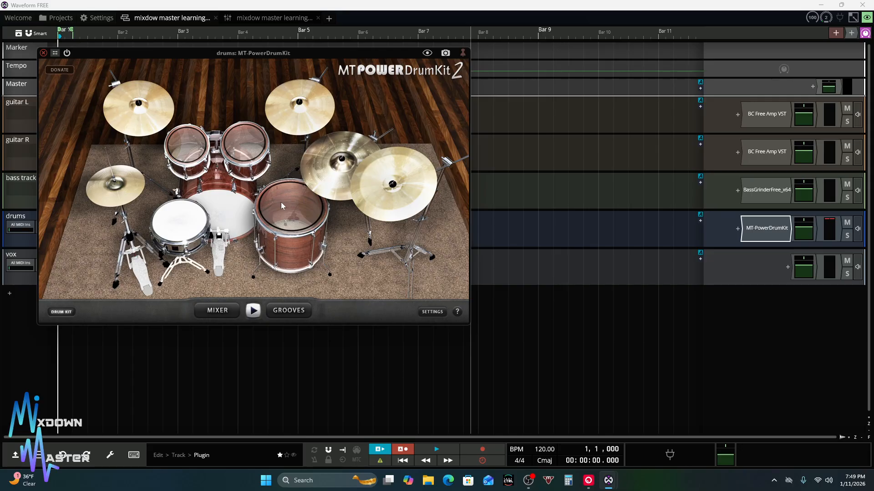
left_click(156, 226)
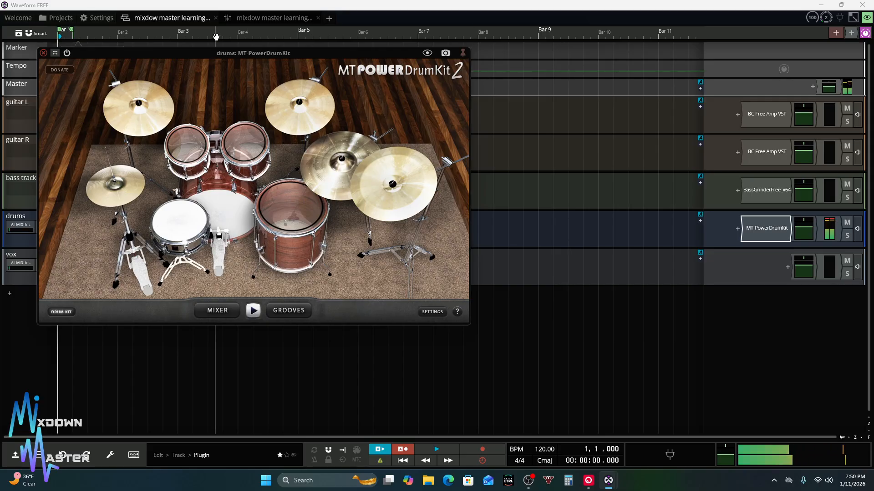
left_click(186, 145)
left_click(246, 152)
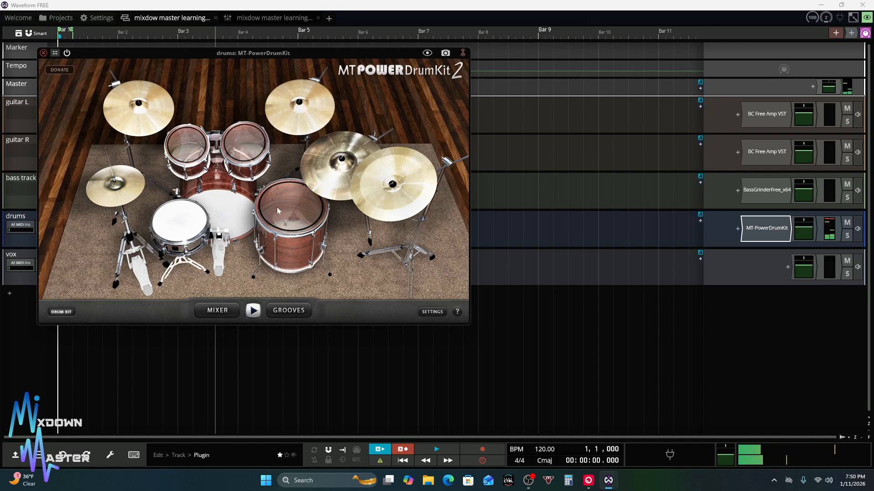
left_click(140, 121)
left_click(124, 187)
left_click(187, 145)
left_click(337, 164)
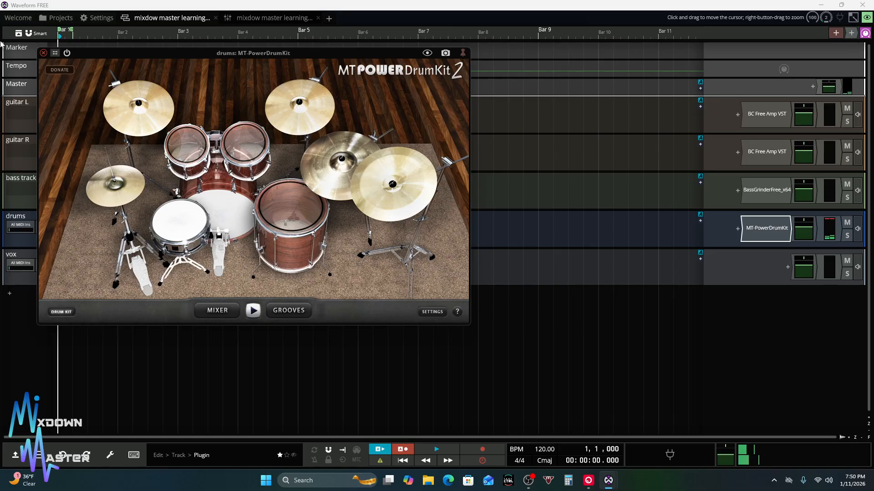
left_click(43, 52)
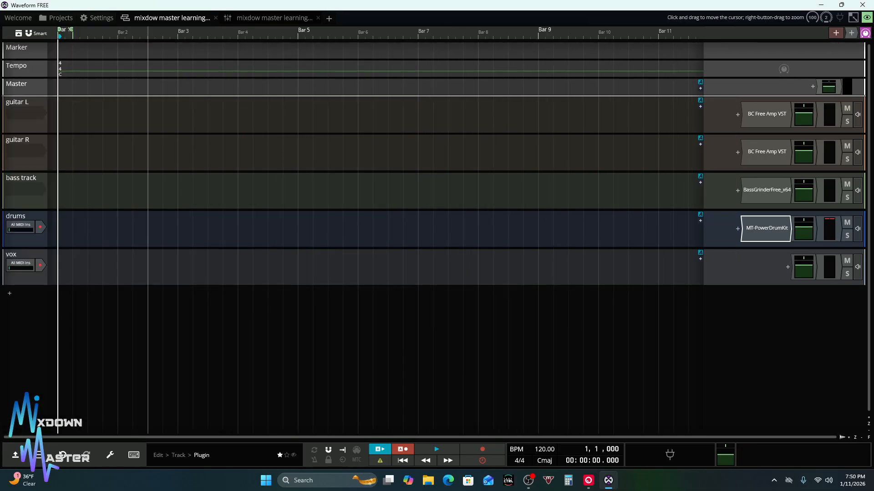
double_click(72, 33)
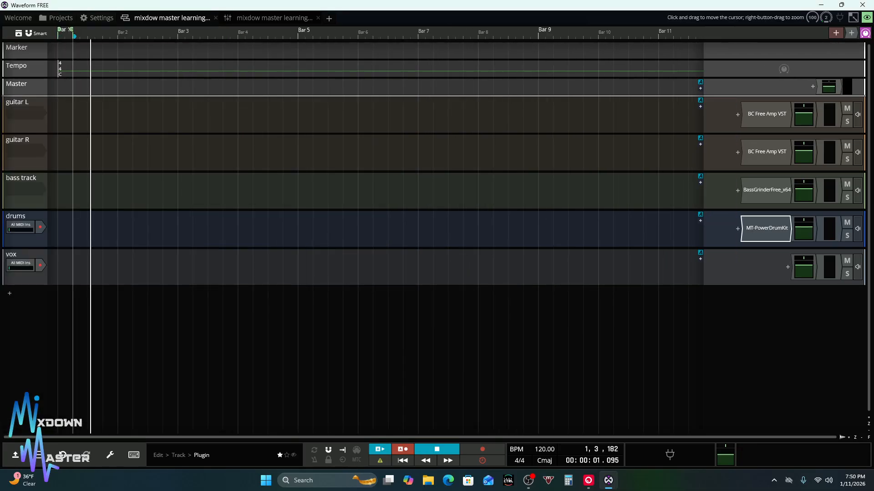
left_click(73, 33)
right_click(73, 240)
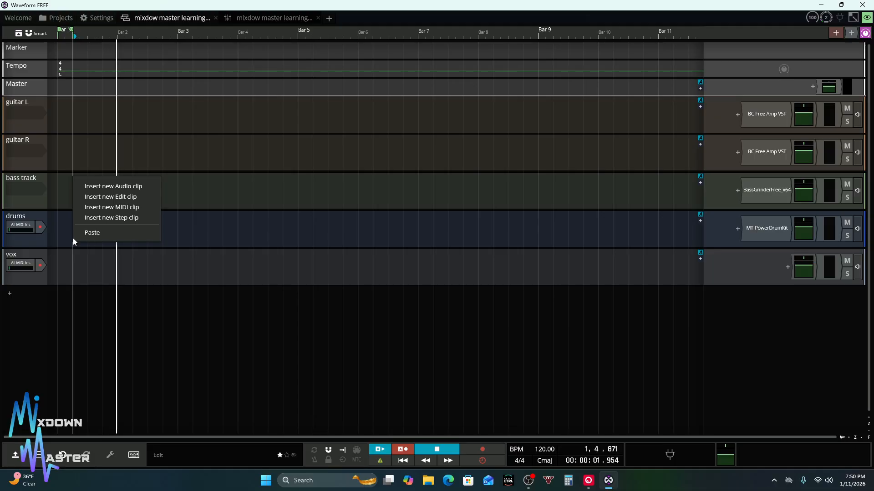
left_click(427, 450)
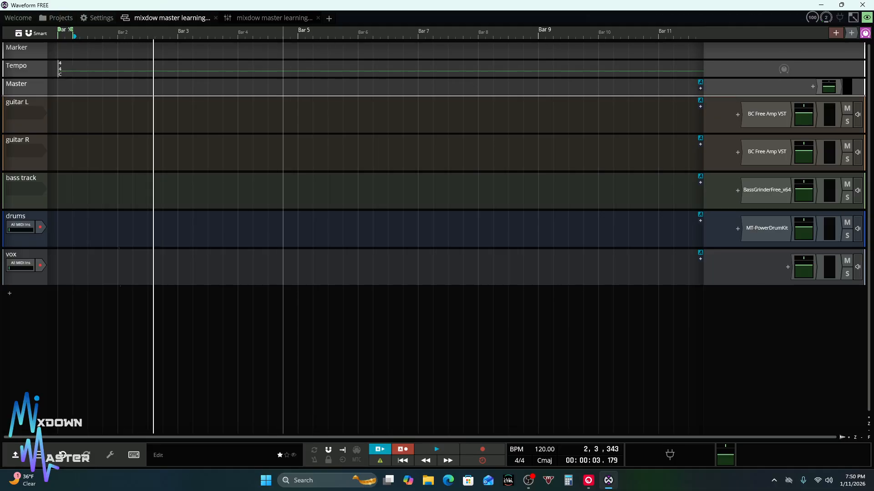
left_click(403, 460)
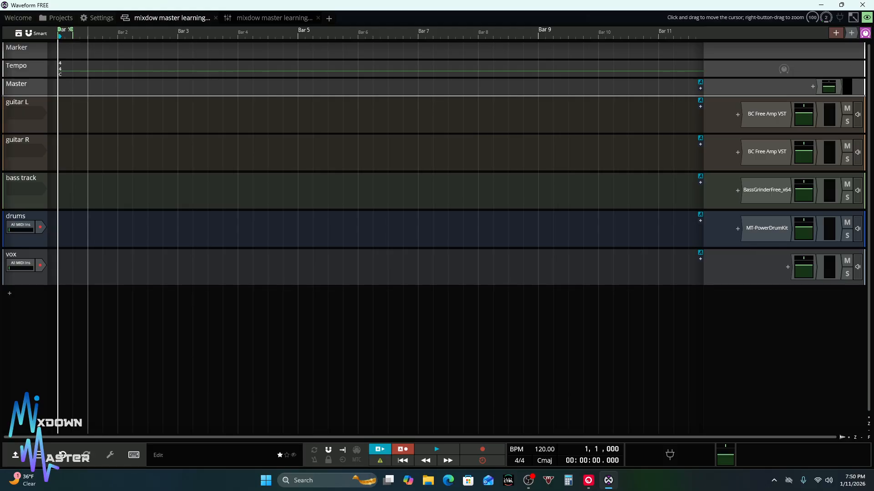
Insert a new MIDI clip on the drums track, starting about halfway through bar 1
right_click(88, 241)
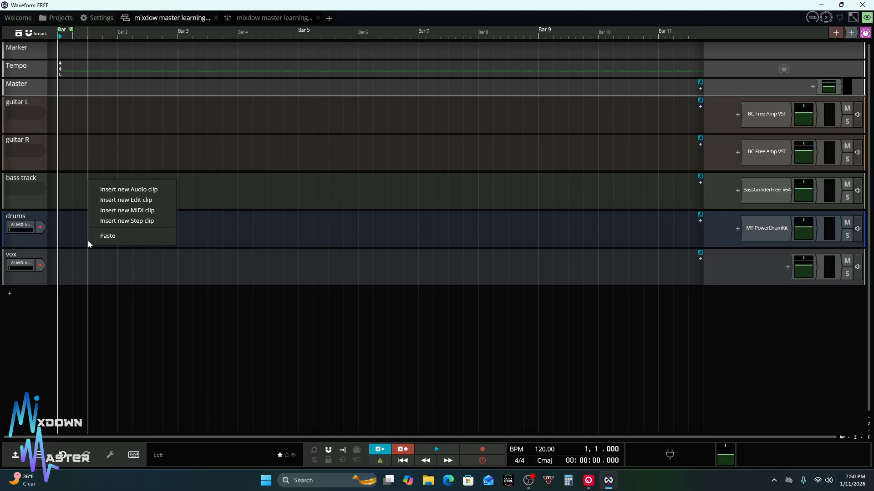
left_click(120, 213)
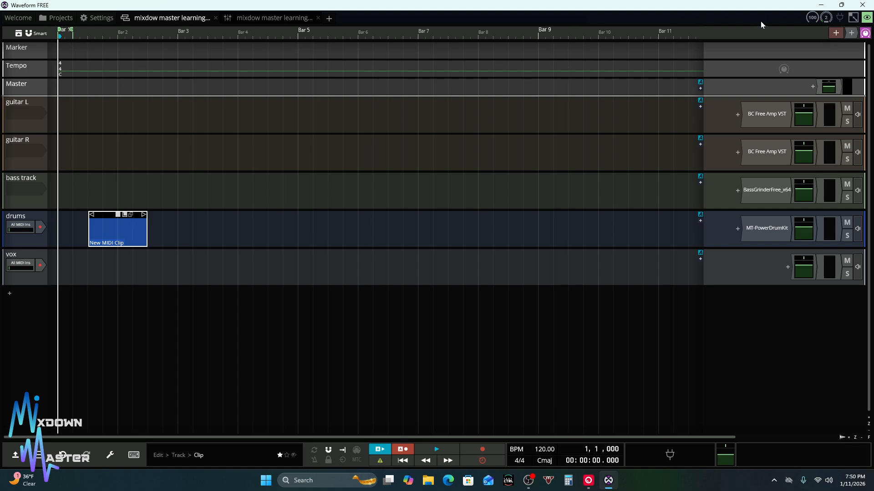
Show the MIDI editor for the new drums clip and move the playhead to between beats 3 and 4 of bar 1
left_click(867, 18)
left_click(785, 96)
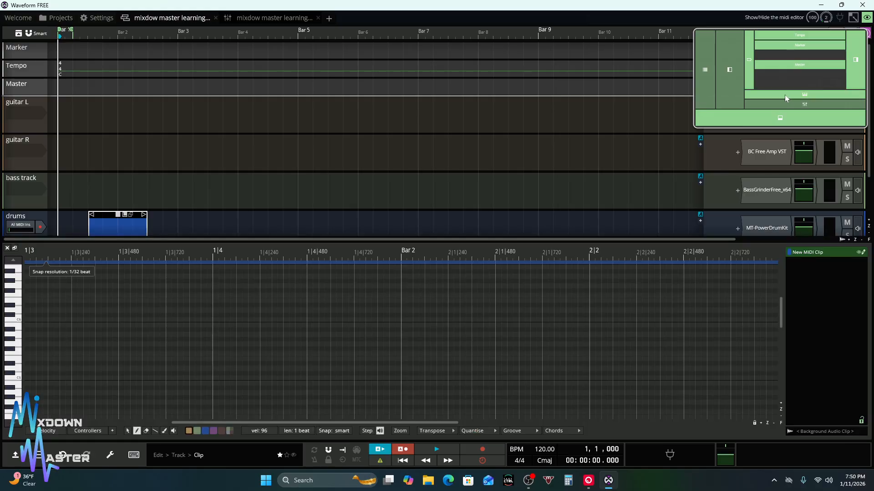
left_click(94, 34)
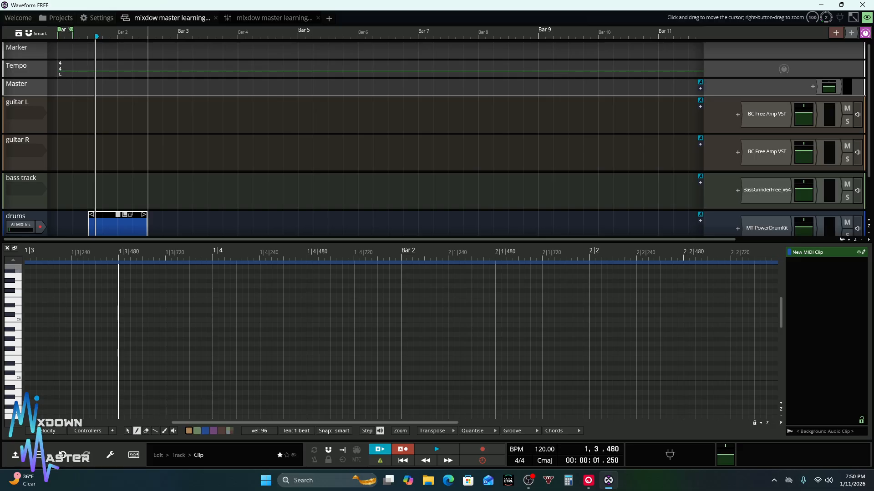
Undo the insertion of the MIDI clip on the drums track and hide the MIDI editor
left_click(64, 455)
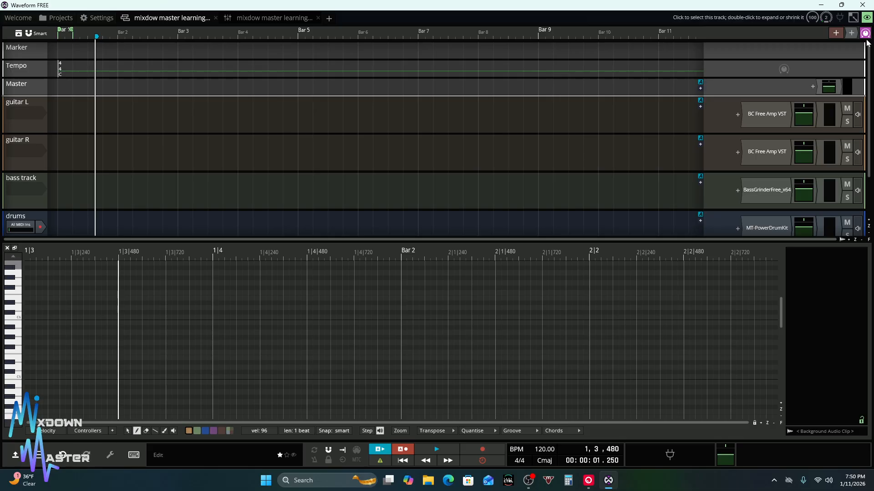
left_click(867, 18)
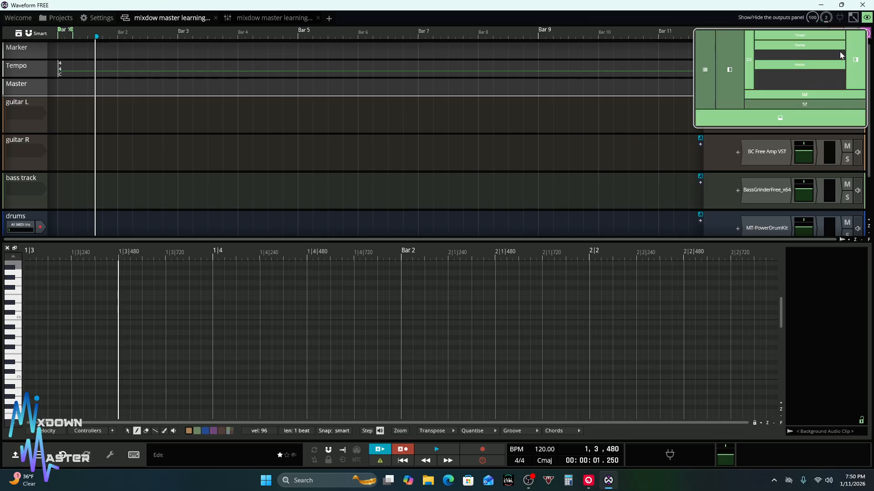
left_click(804, 96)
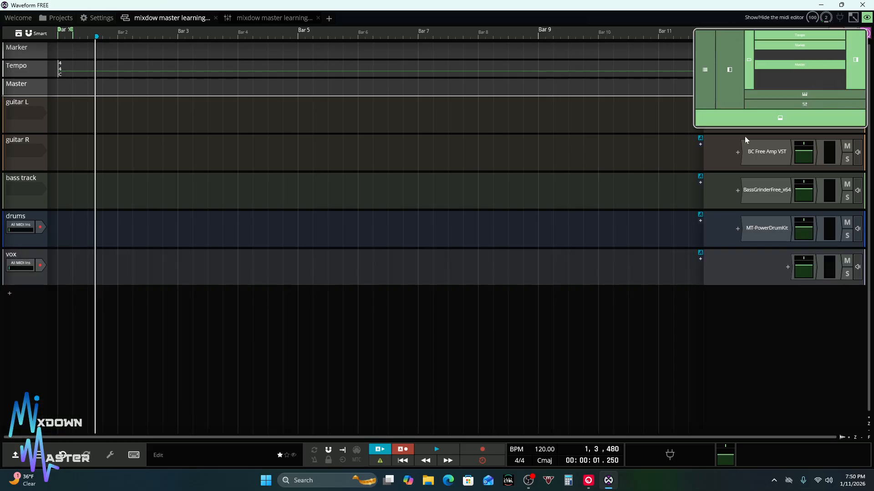
Set the vox track's input to the audio source Input 1
left_click(26, 267)
left_click(26, 269)
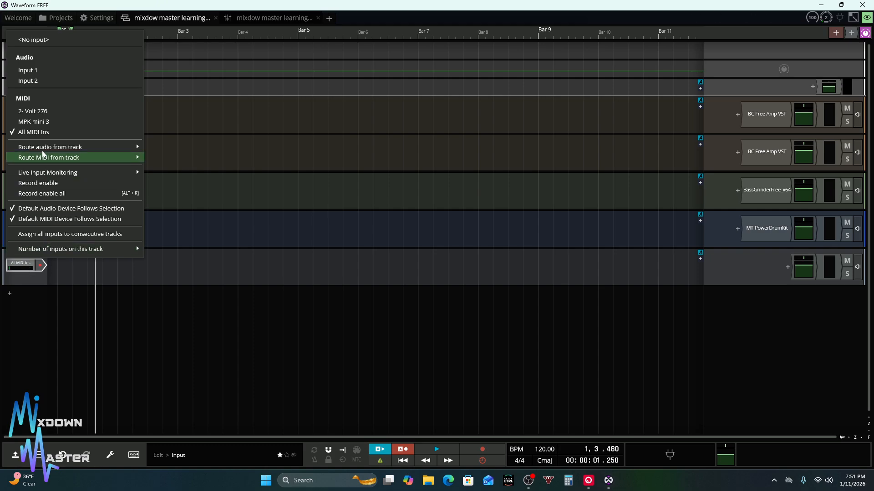
left_click(36, 72)
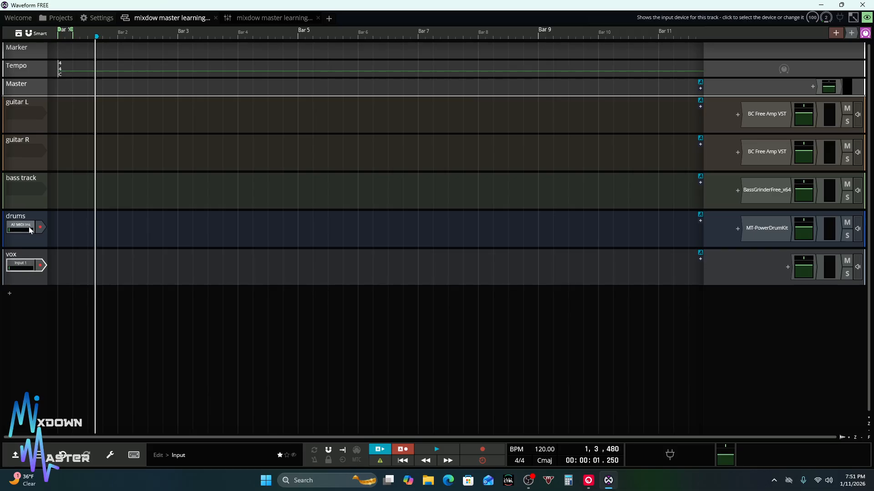
Audition the floor tom and a rack tom of MT-PowerDrumKit on the drums track and close the plugin window
double_click(766, 228)
left_click(295, 203)
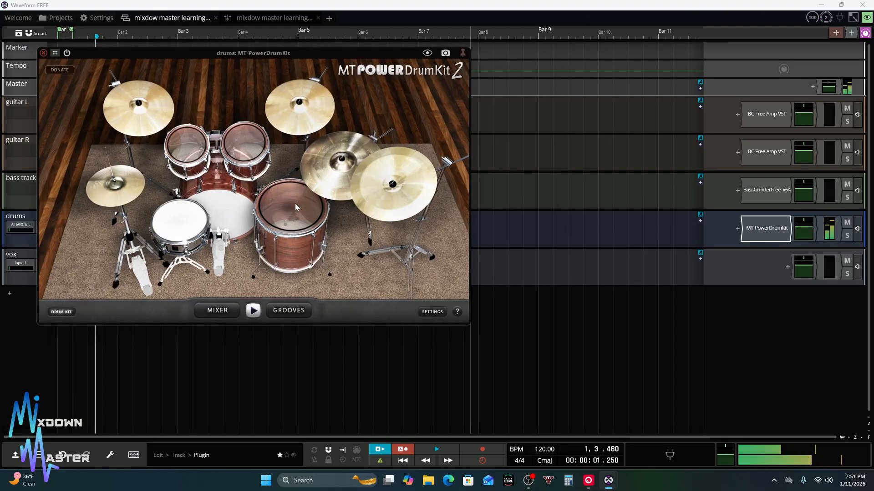
left_click(258, 158)
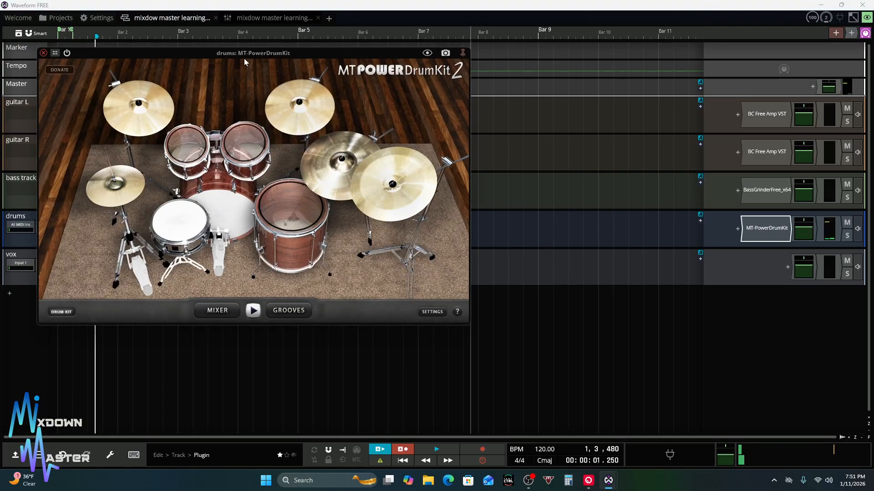
left_click(43, 53)
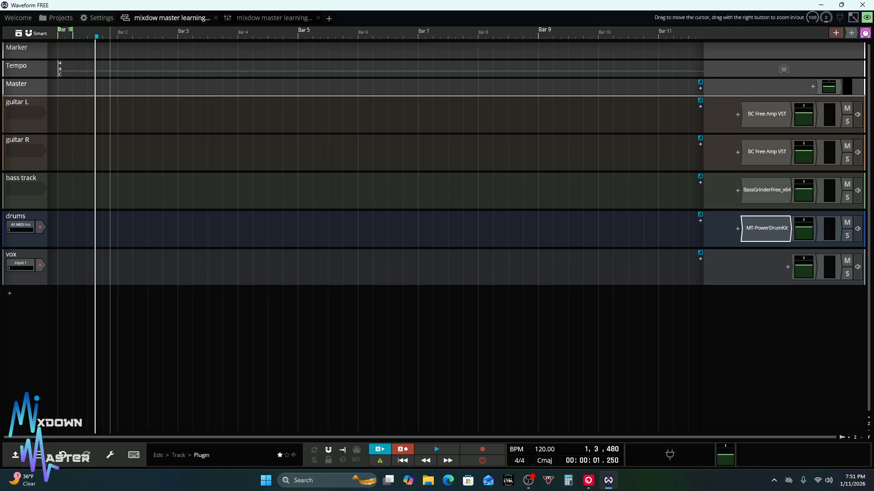
Undo the vox track's input change
left_click(67, 460)
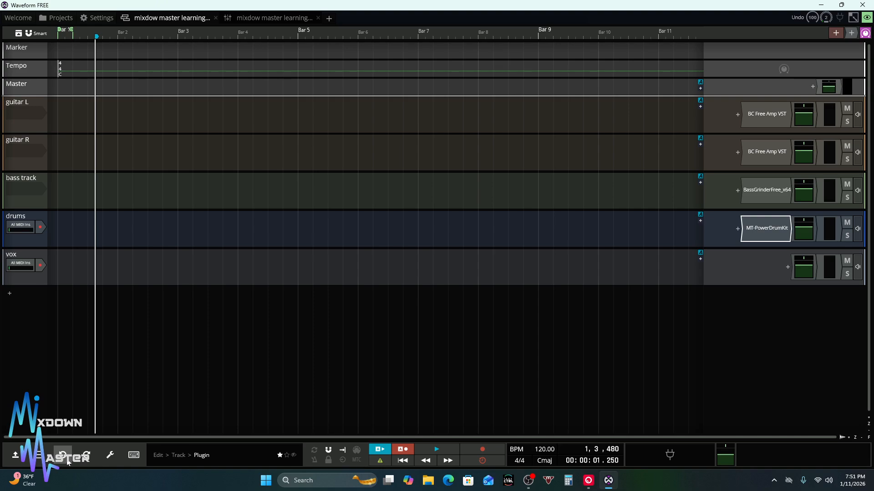
left_click(66, 459)
left_click(86, 456)
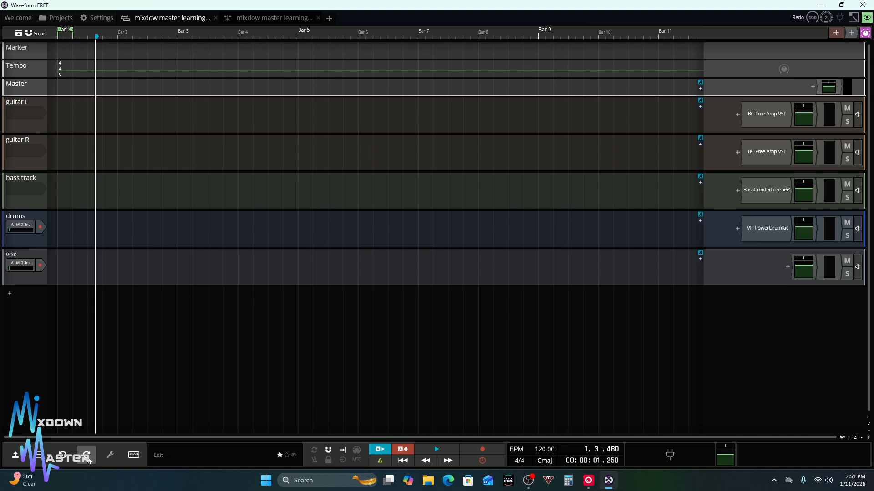
Audition the toms, snare, hi-hat and cymbals of MT-PowerDrumKit and close the plugin window
double_click(773, 228)
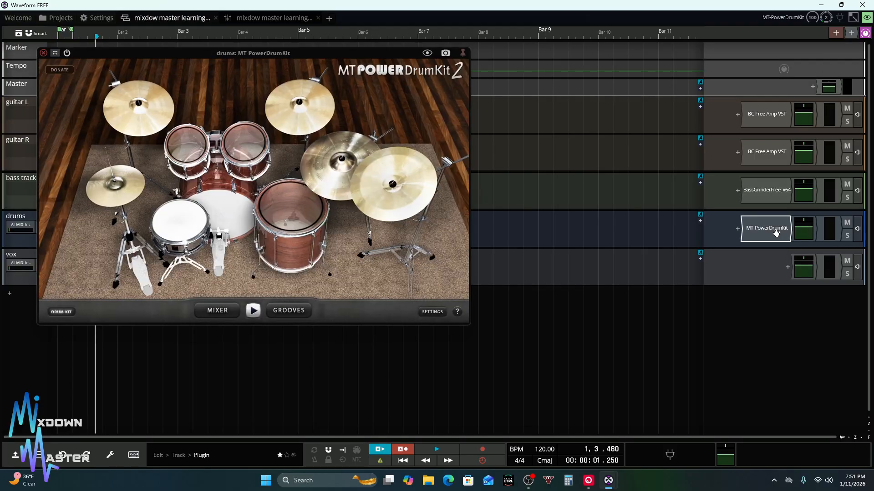
left_click(296, 211)
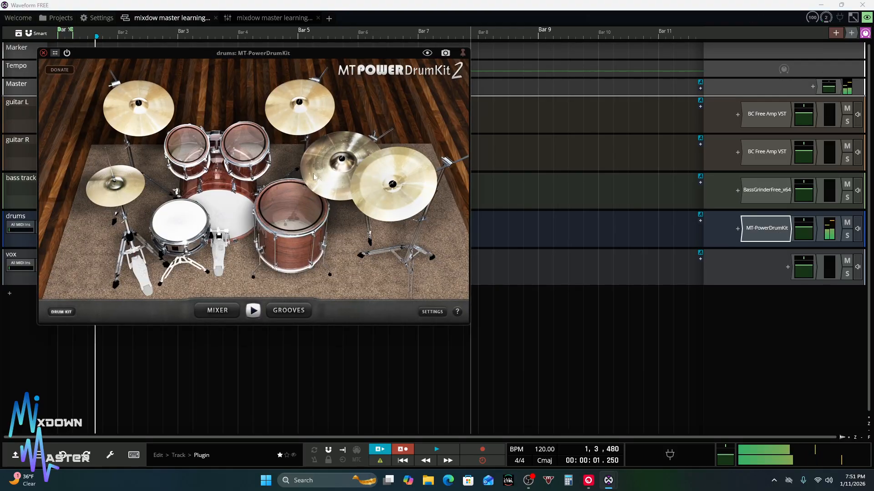
left_click(185, 207)
left_click(185, 144)
left_click(141, 111)
left_click(117, 197)
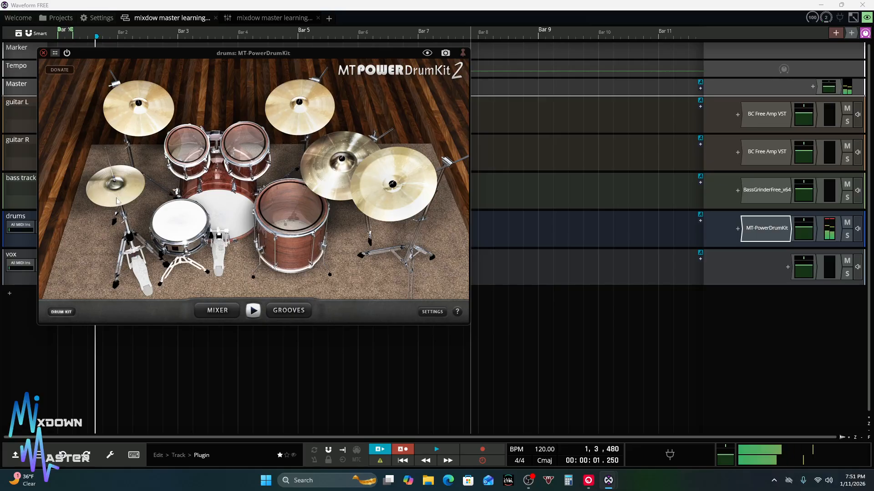
left_click(117, 200)
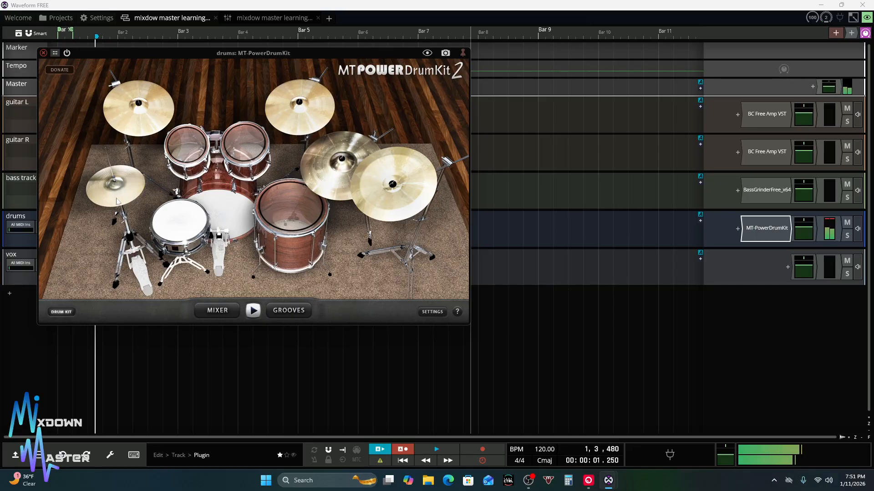
left_click(380, 179)
left_click(362, 150)
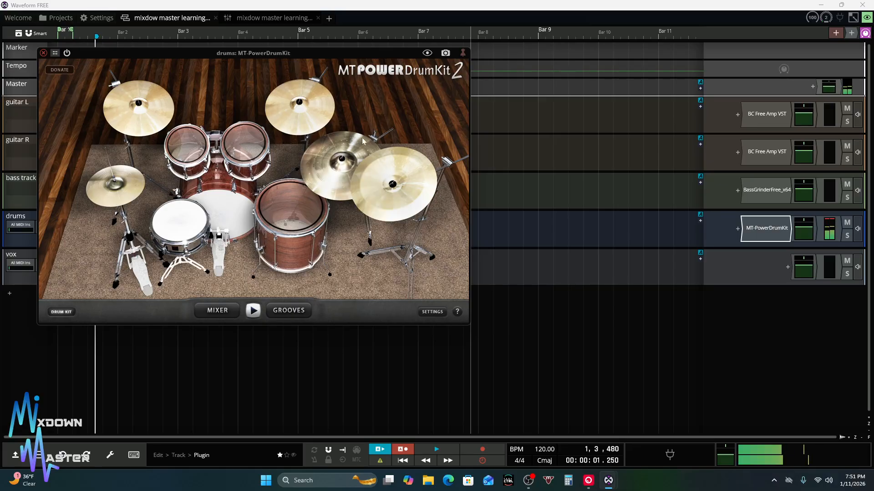
left_click(43, 53)
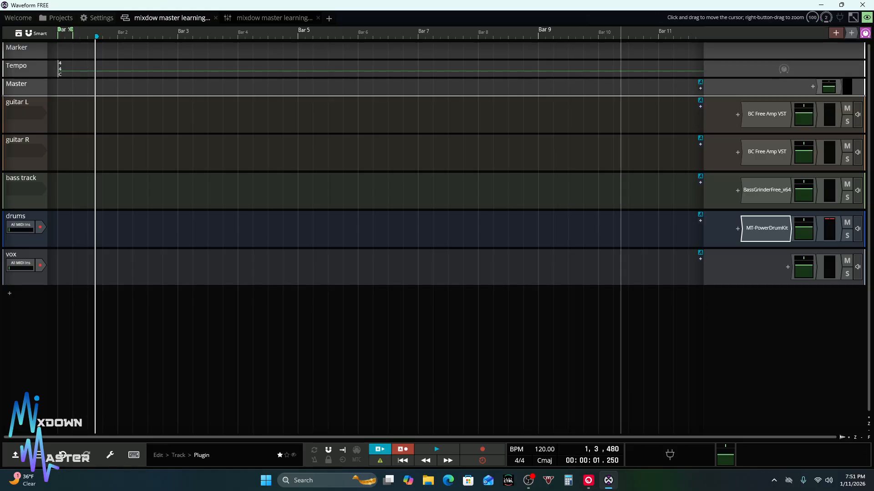
View the tracks in the mixer while auditioning a rack tom in MT-PowerDrumKit, and hide the mixer again
mouse_move(866, 17)
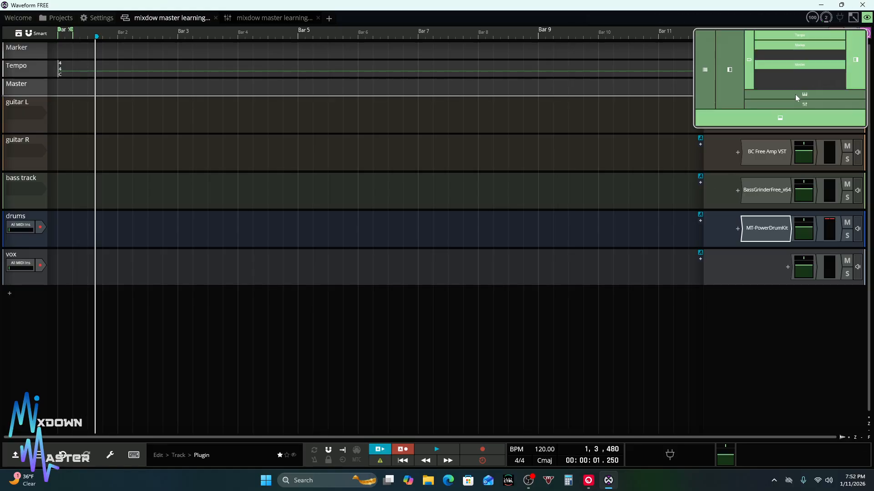
left_click(791, 105)
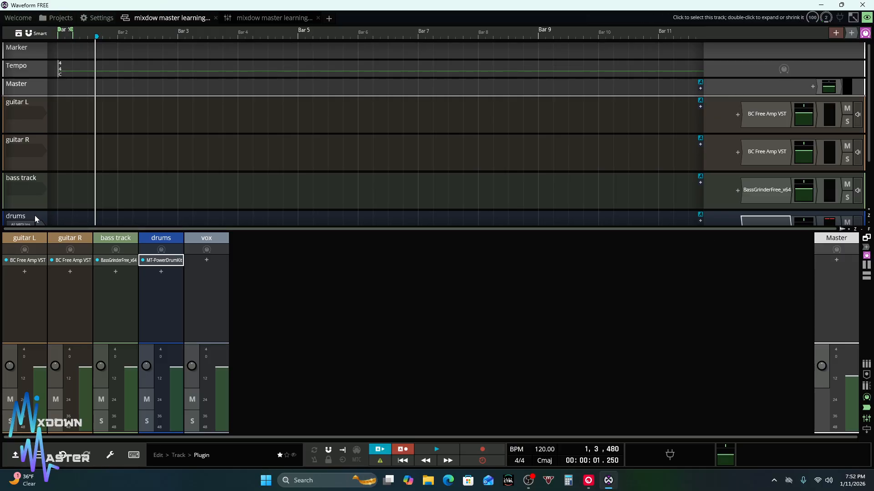
double_click(770, 222)
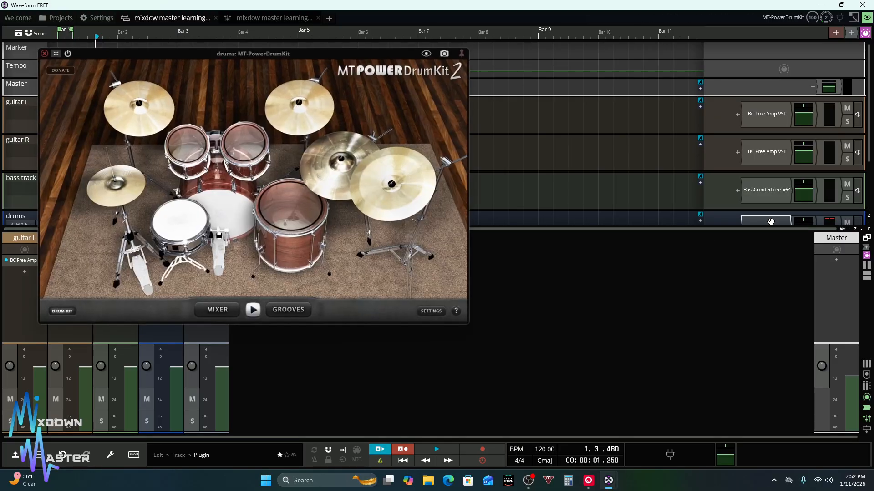
left_click(244, 156)
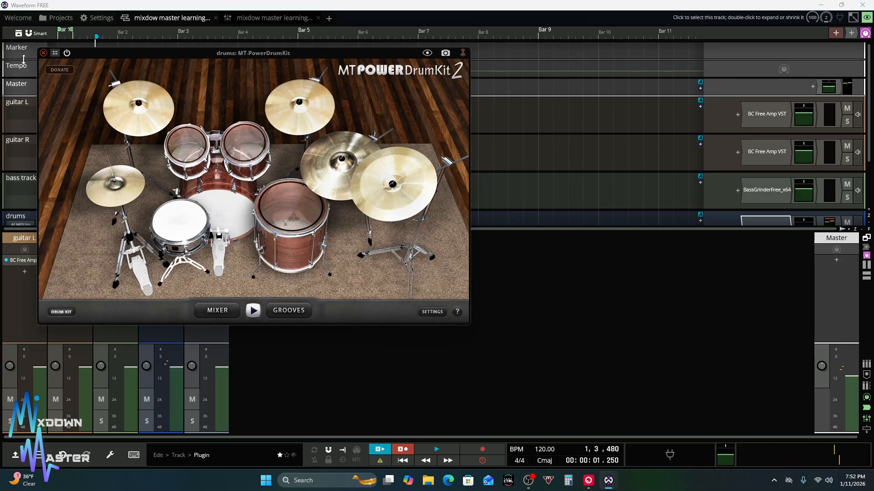
left_click(44, 53)
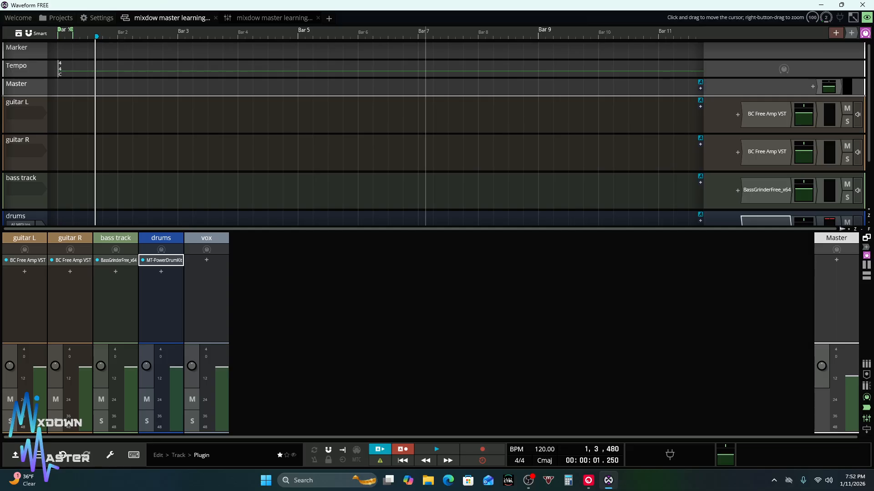
left_click(866, 19)
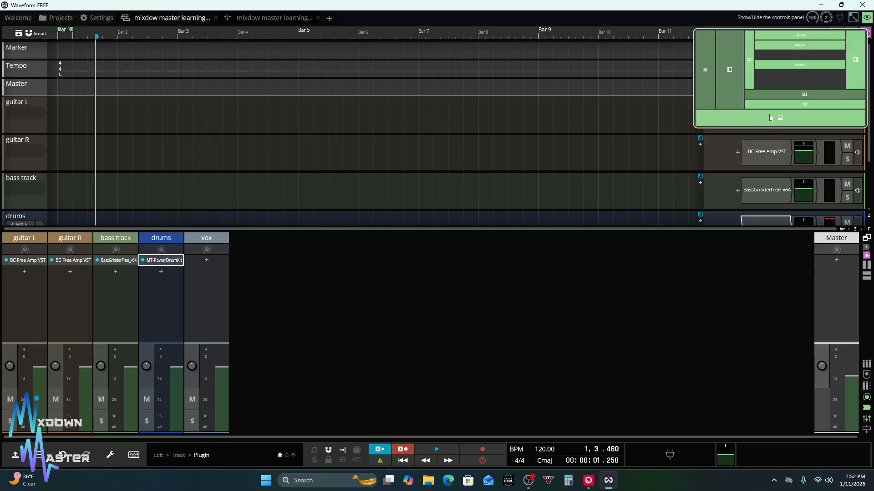
left_click(774, 106)
Return the playhead to the start of bar 1
left_click(21, 265)
key("Home")
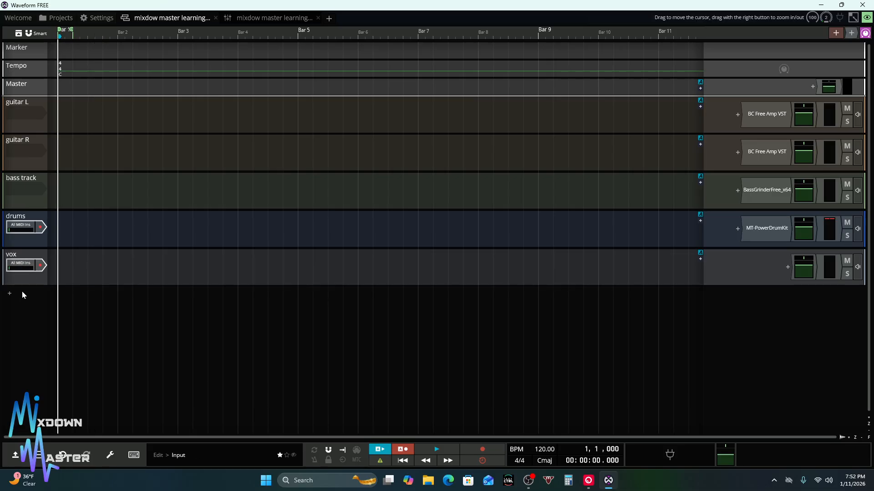
left_click(33, 267)
left_click(32, 266)
double_click(15, 256)
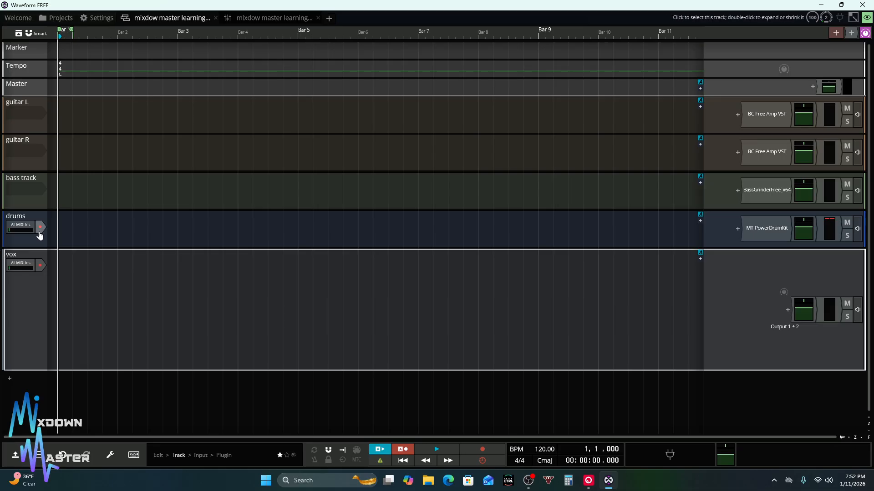
double_click(14, 259)
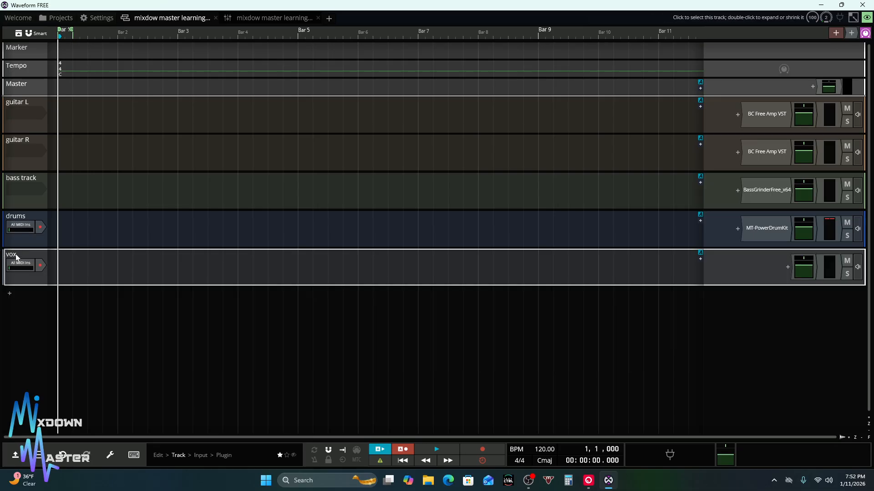
Try to rename the vox track to "drums R"
right_click(18, 255)
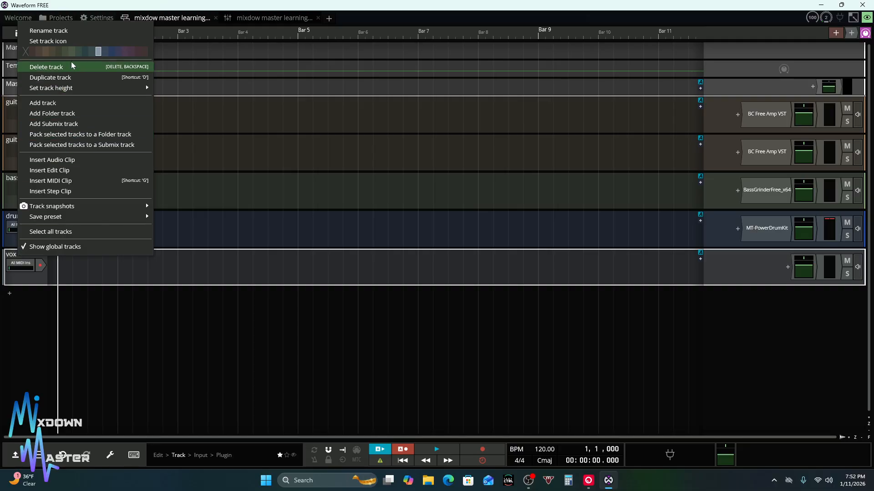
left_click(57, 31)
type("drums")
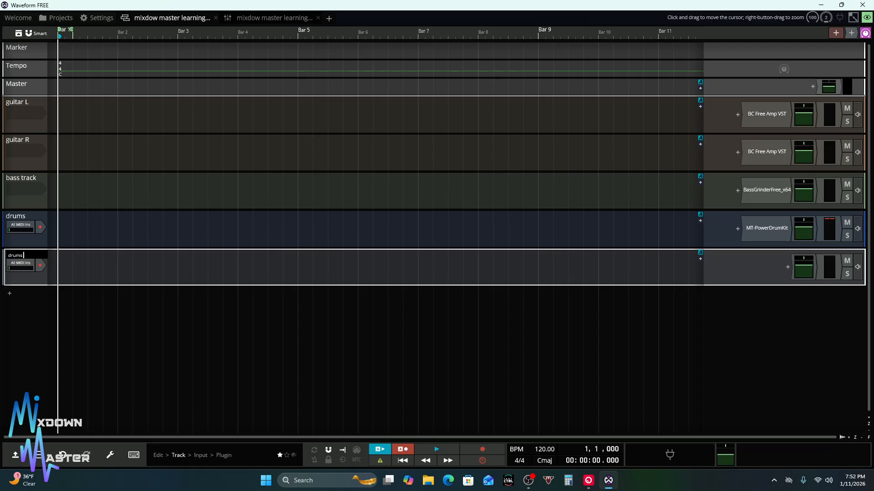
type(" R")
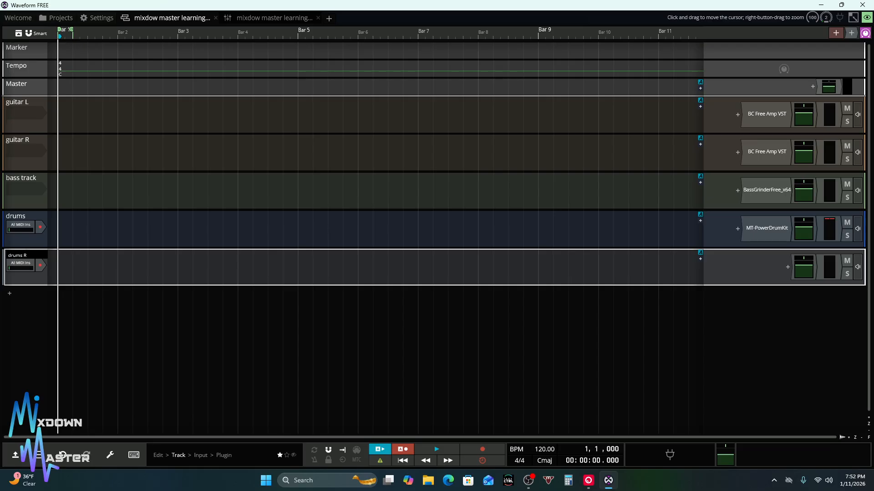
left_click(2, 197)
left_click(174, 205)
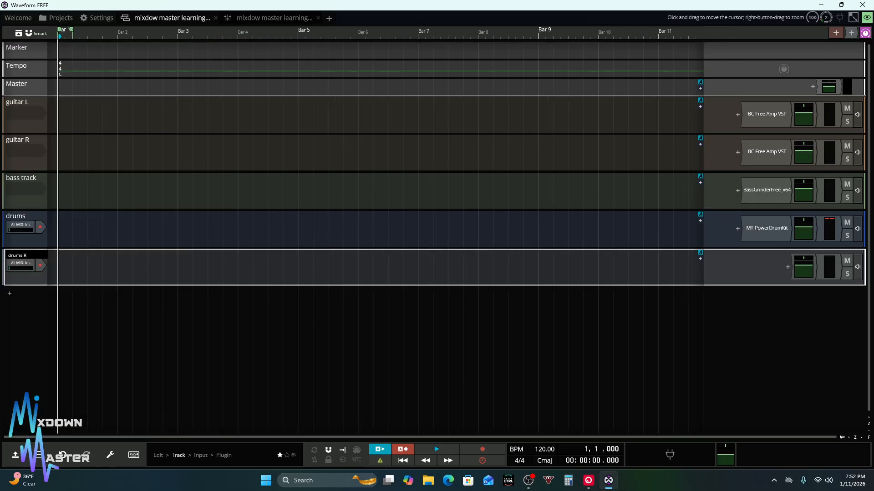
Assign the audio source Input 1 as the input of the vox track
left_click(27, 268)
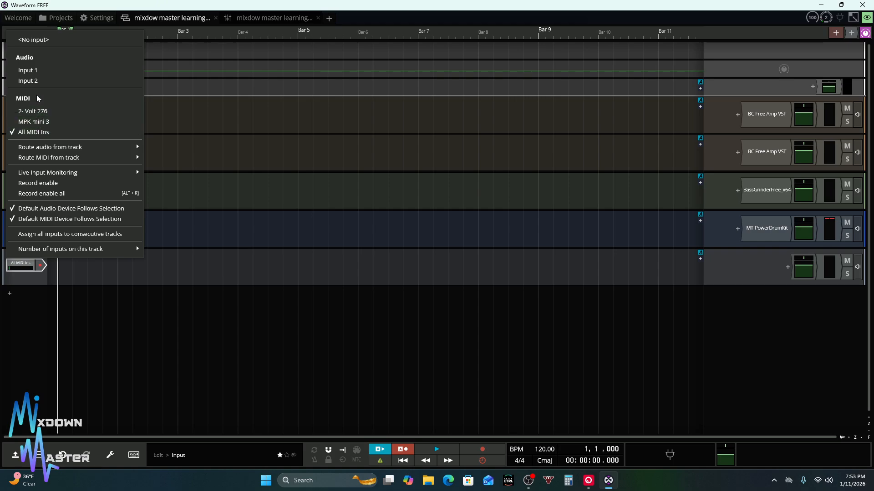
left_click(37, 71)
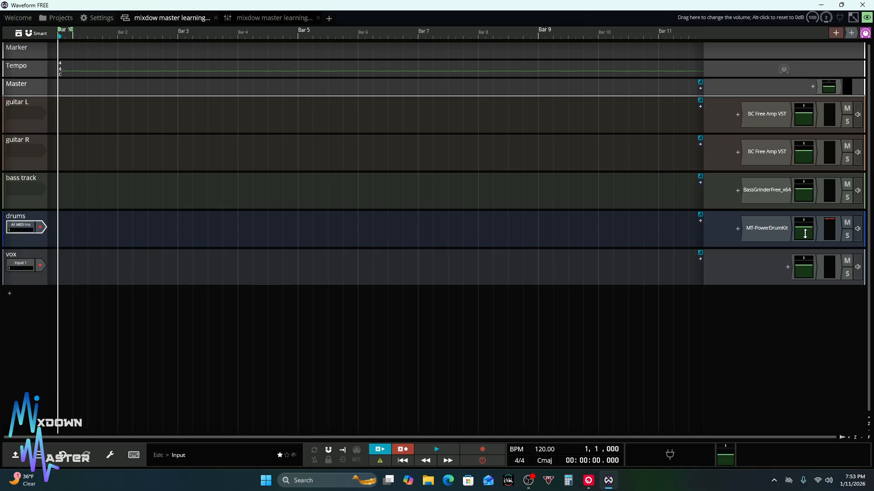
Open MT-PowerDrumKit on the drums track and audition its snare and a crash cymbal
double_click(766, 228)
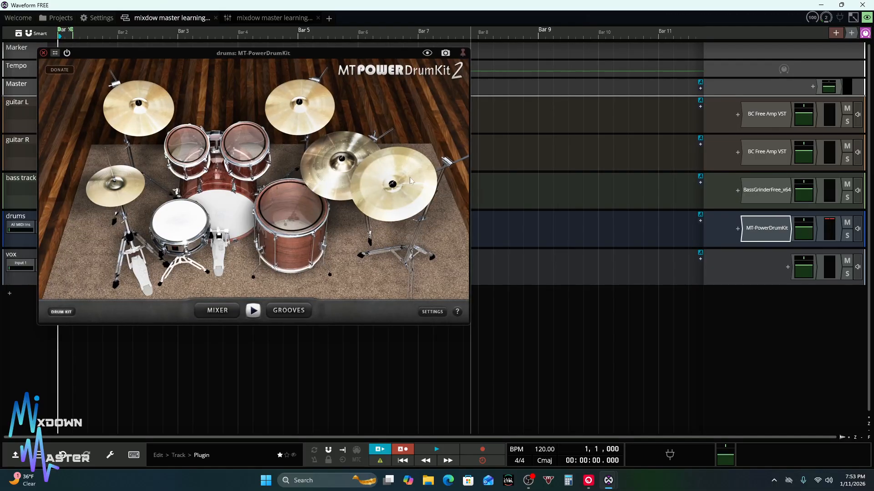
left_click(188, 219)
left_click(145, 105)
left_click(178, 229)
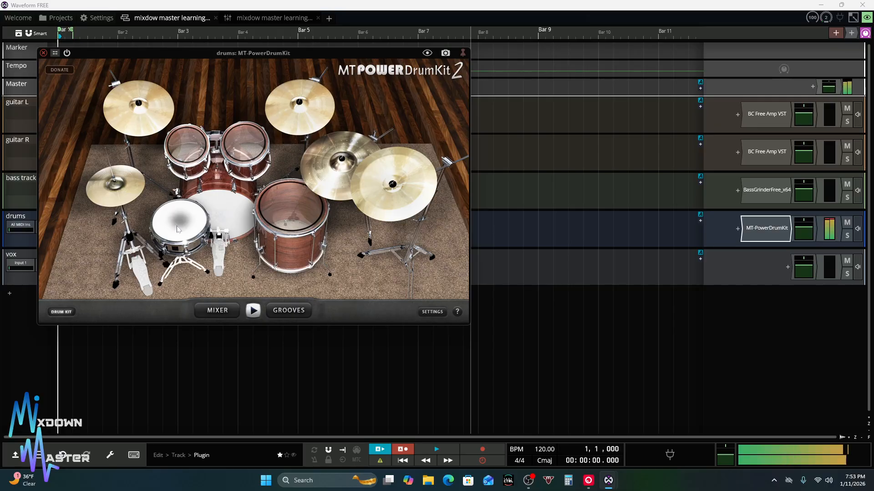
Audition a rack tom, a crash cymbal and the kick drum in MT-PowerDrumKit, and leave its window closed
left_click(187, 147)
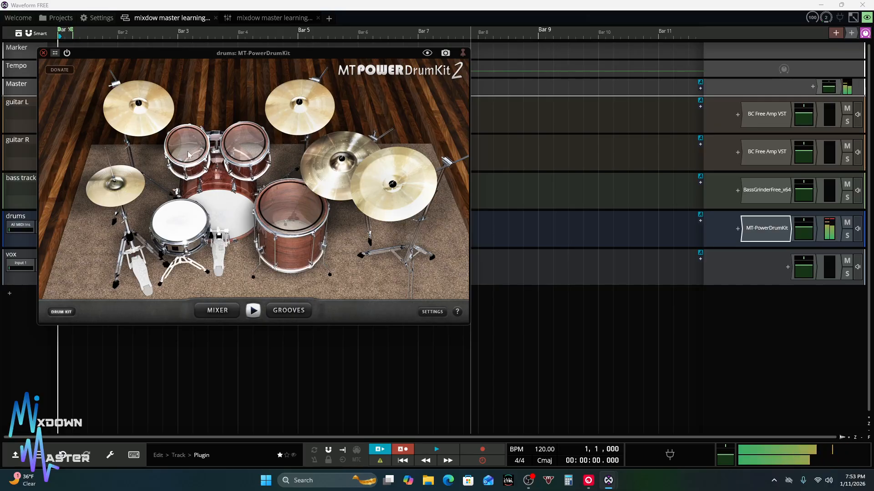
left_click(307, 114)
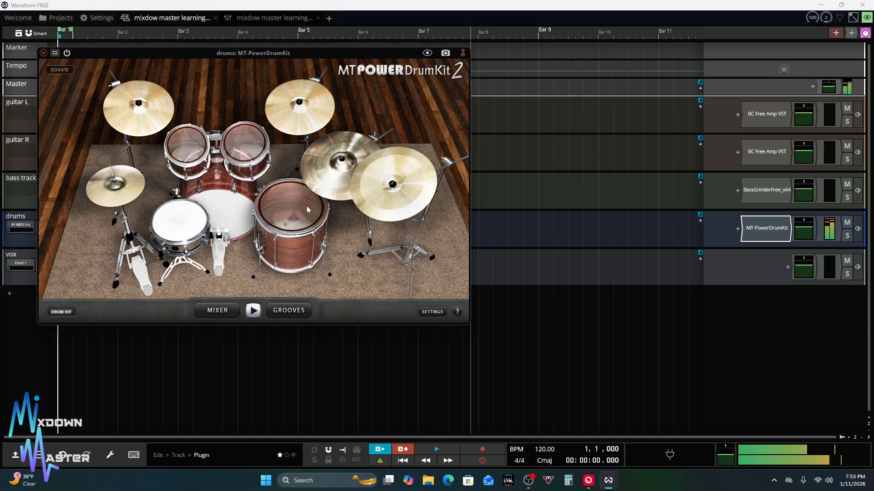
left_click(222, 220)
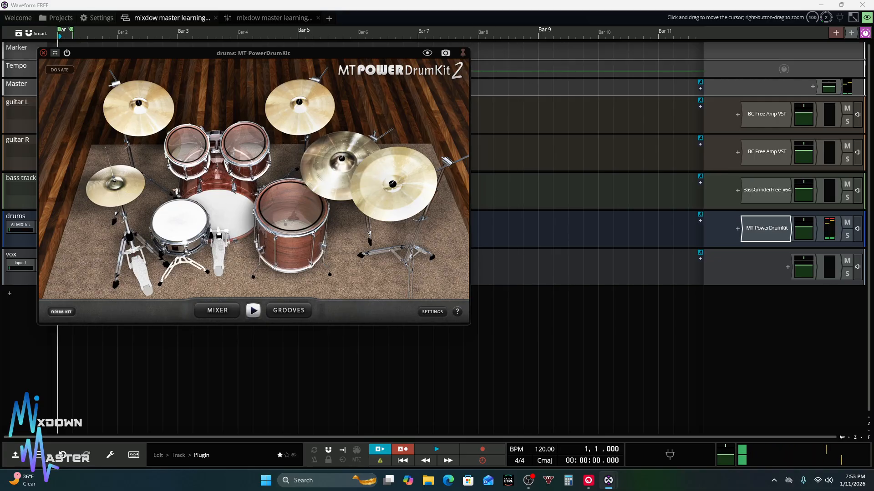
left_click(43, 53)
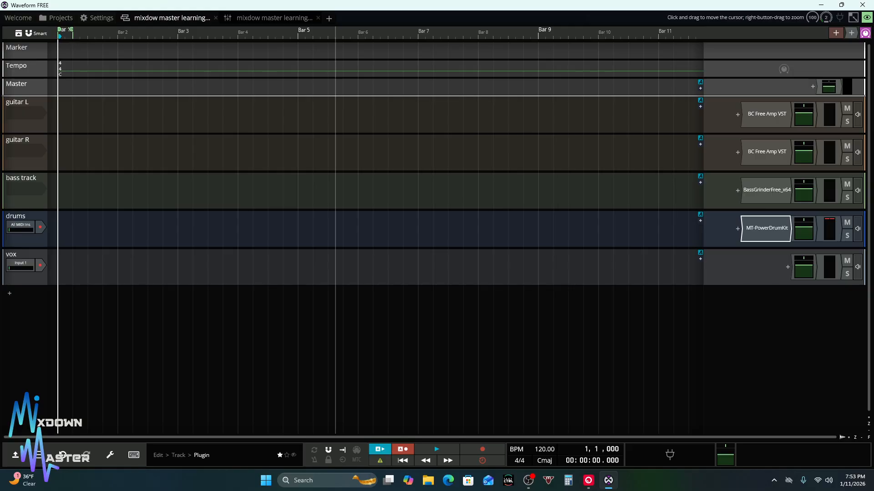
double_click(763, 238)
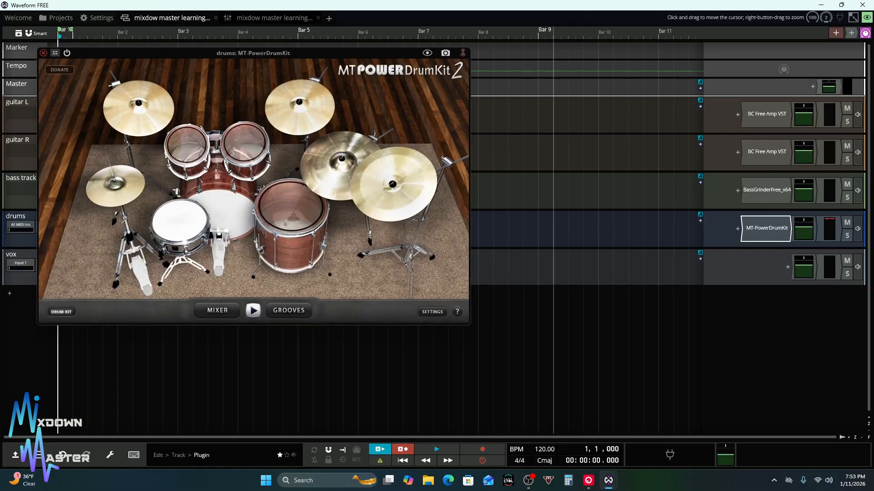
left_click(43, 54)
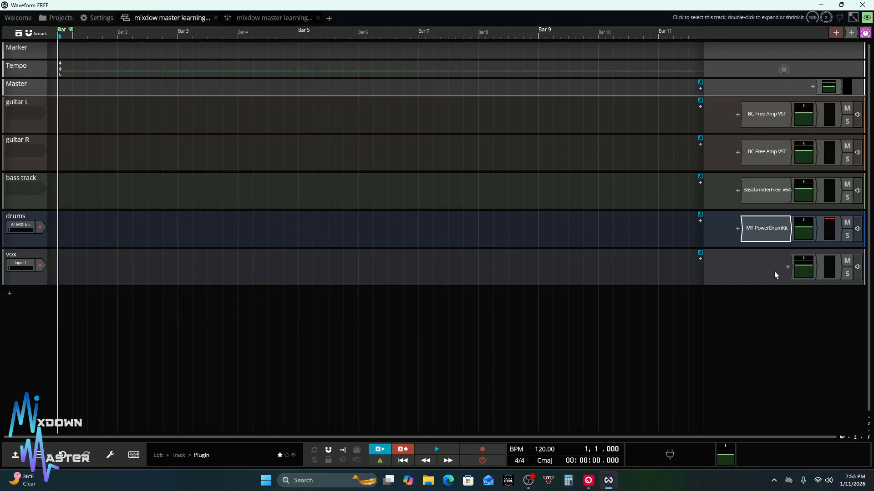
Examine the plugins available for the vox track, including Waveform's Effects, Utility and Instruments folders and the Plugin Racks options
left_click(788, 267)
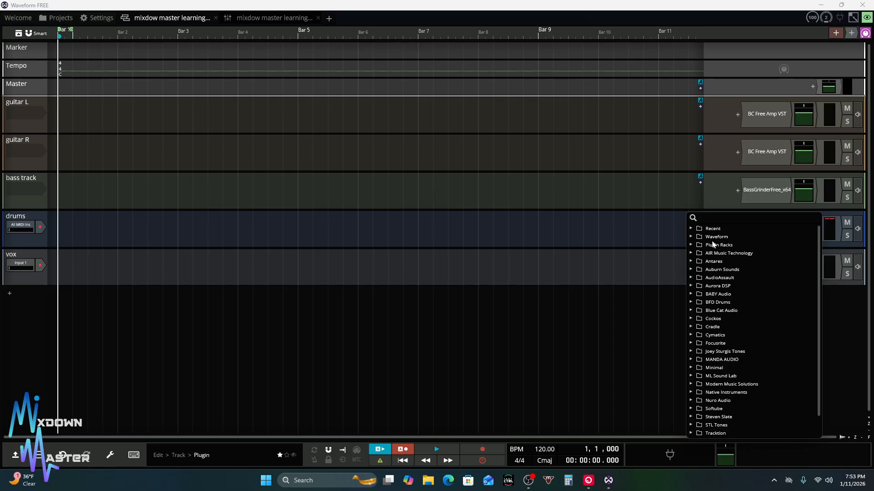
left_click(691, 237)
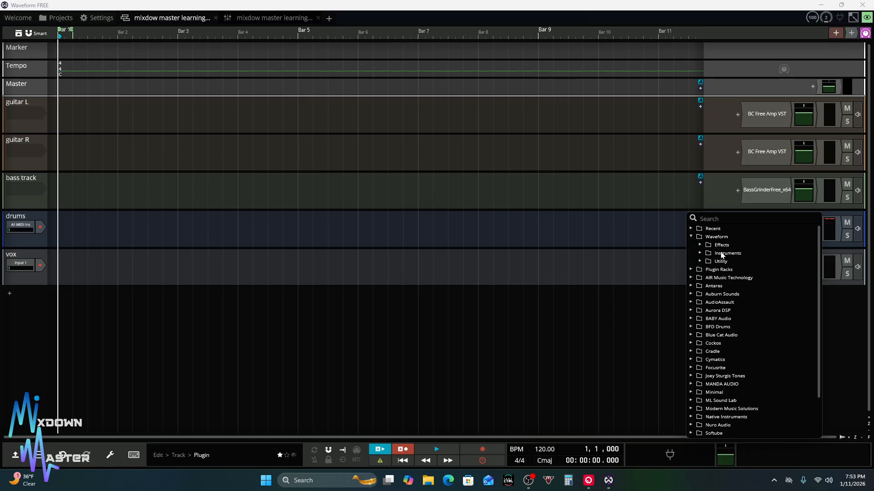
left_click(700, 246)
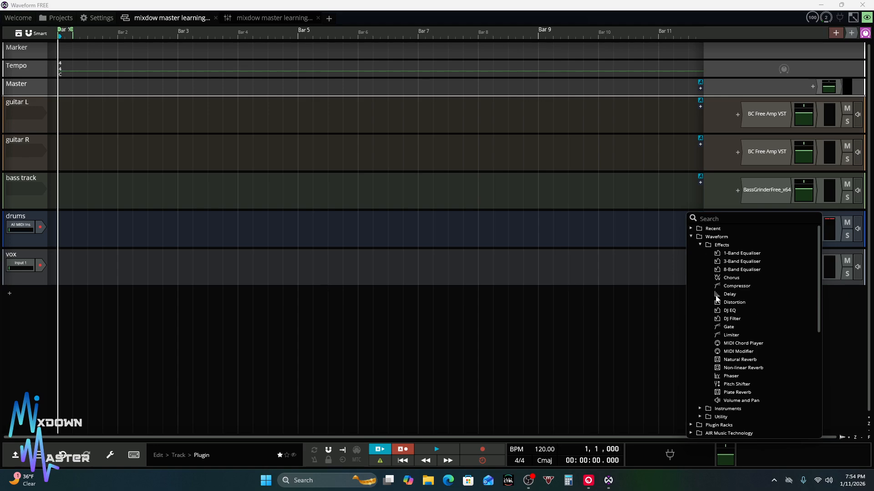
scroll(717, 298, "down", 2)
left_click(699, 370)
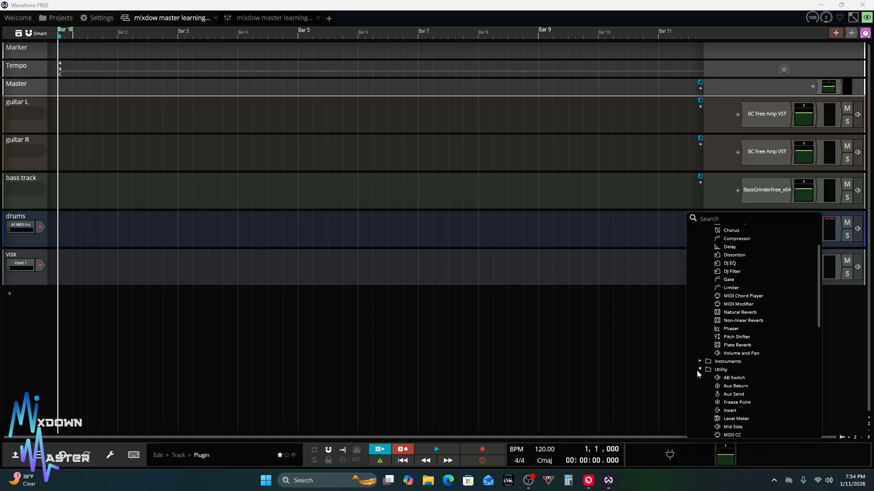
scroll(749, 367, "down", 4)
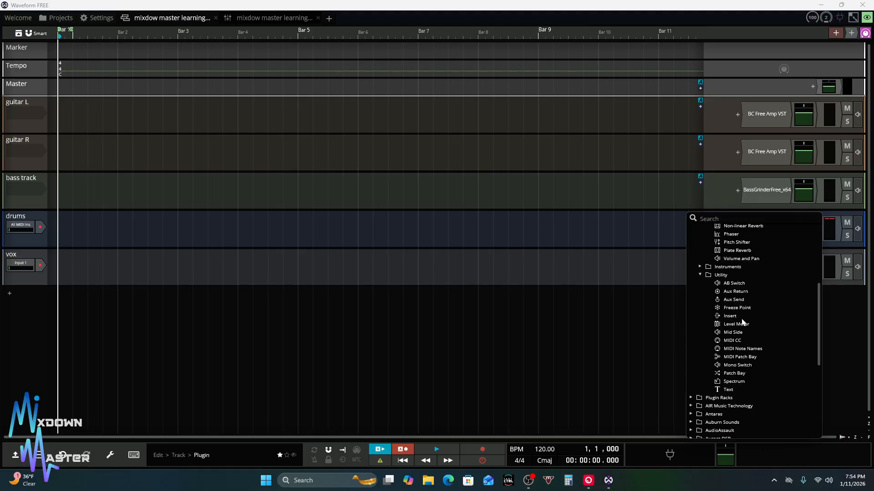
left_click(699, 267)
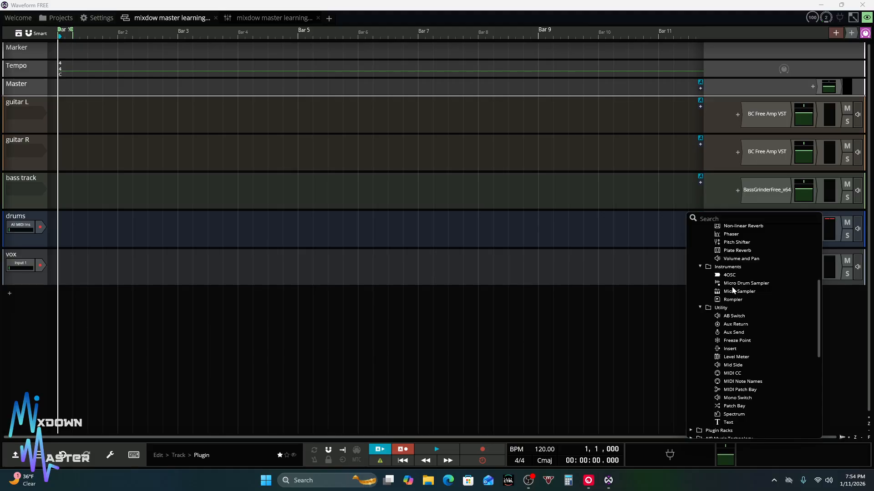
scroll(742, 314, "up", 3)
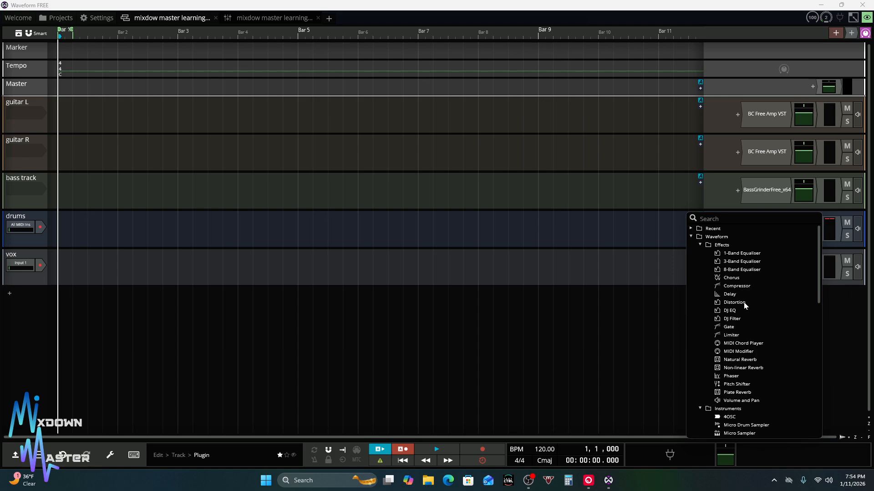
left_click(691, 236)
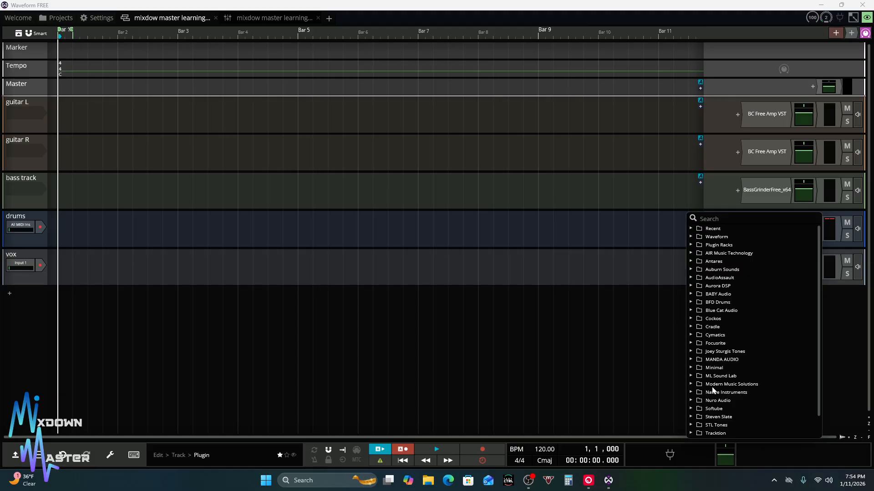
scroll(713, 388, "down", 1)
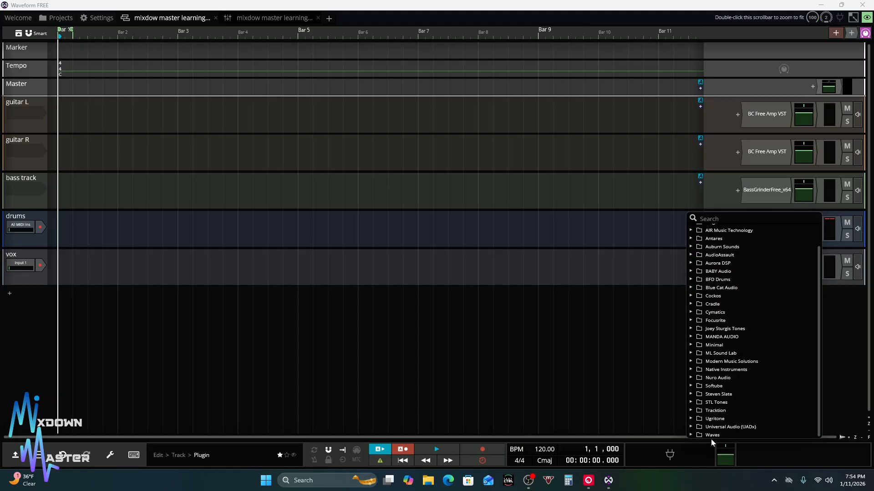
scroll(714, 396, "up", 1)
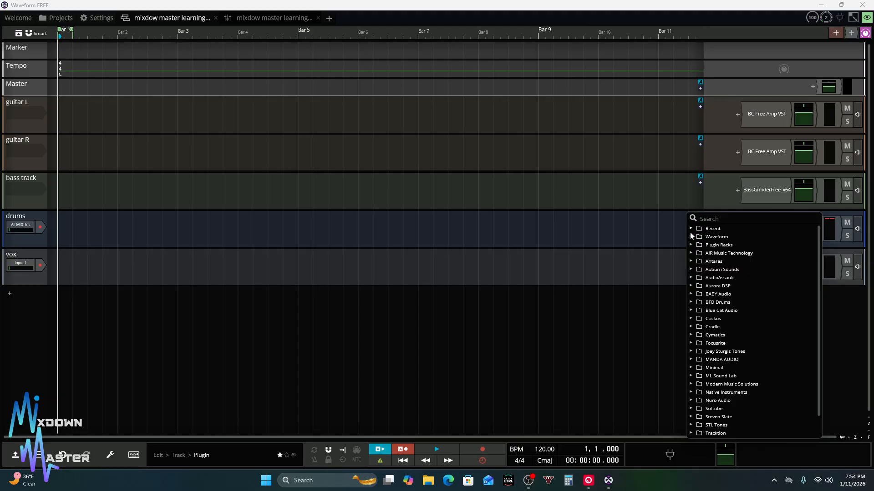
left_click(691, 245)
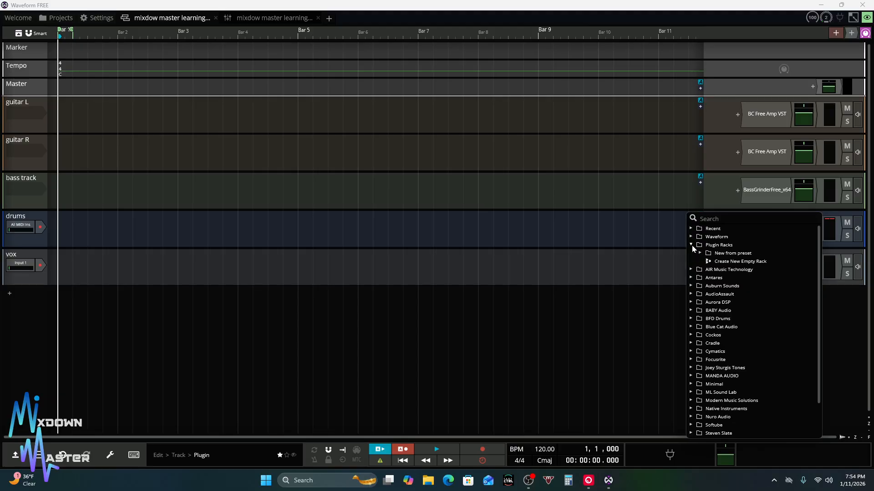
left_click(691, 244)
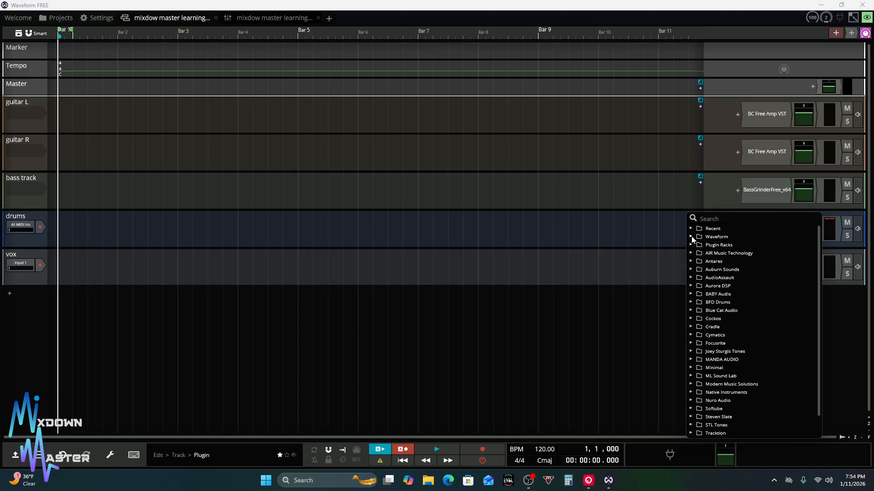
Add Waveform's DJ EQ effect to the vox track and close its plugin window
left_click(692, 236)
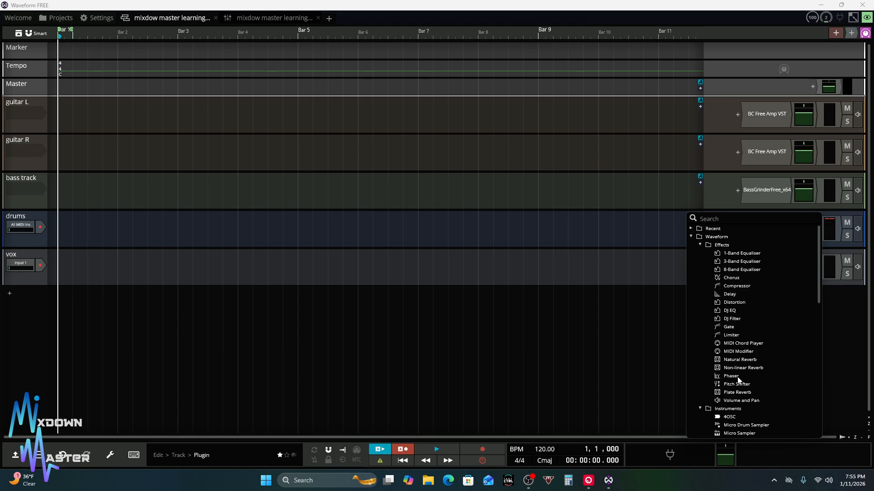
left_click(731, 310)
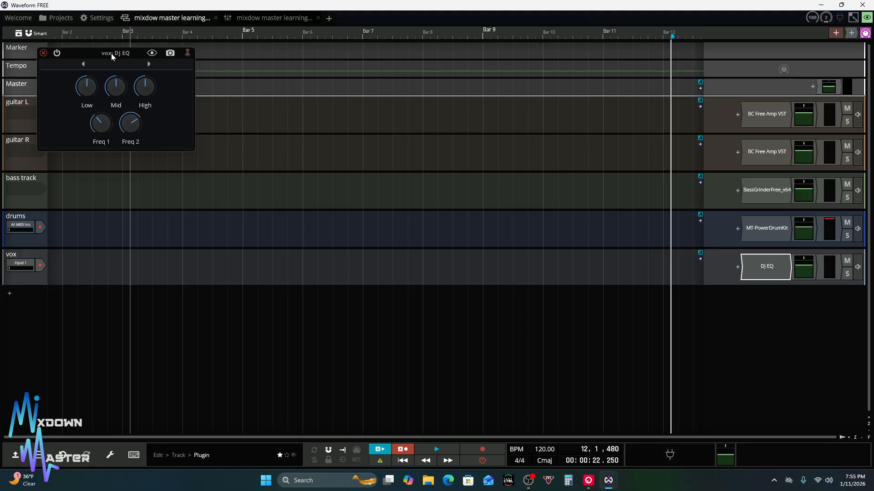
left_click(43, 53)
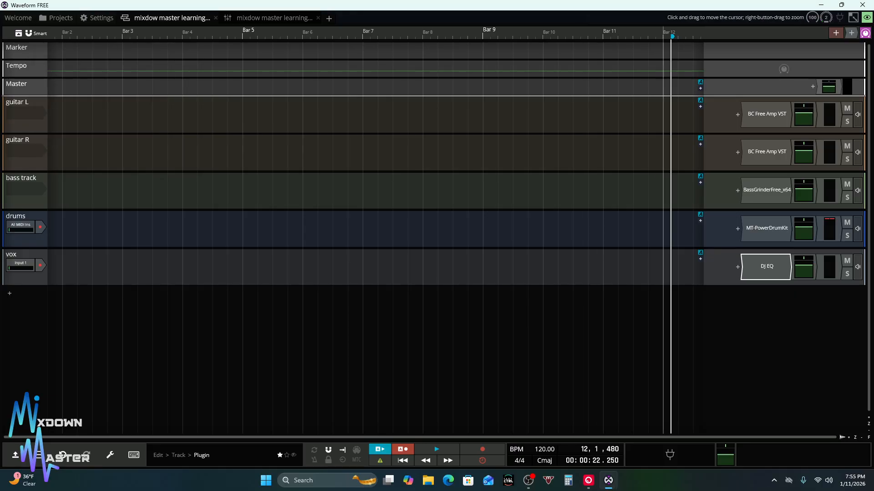
Add Waveform's Compressor effect after the DJ EQ on the vox track and close its plugin window
left_click(737, 267)
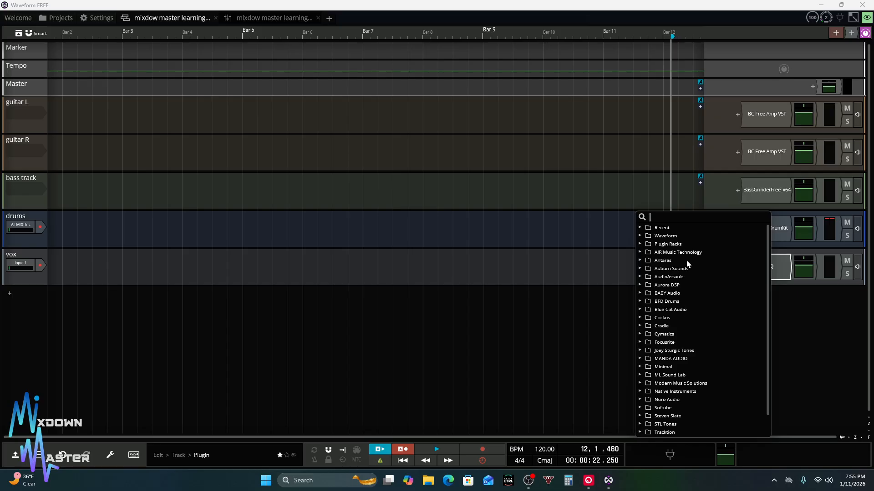
left_click(639, 236)
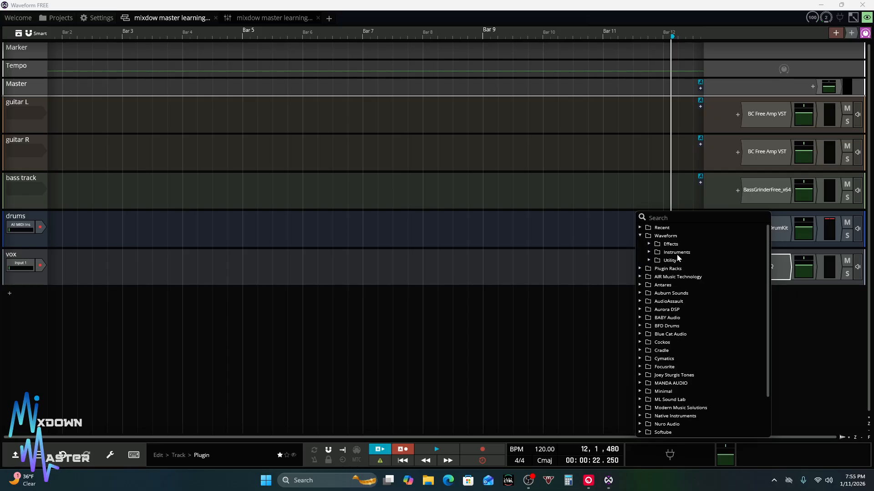
left_click(649, 244)
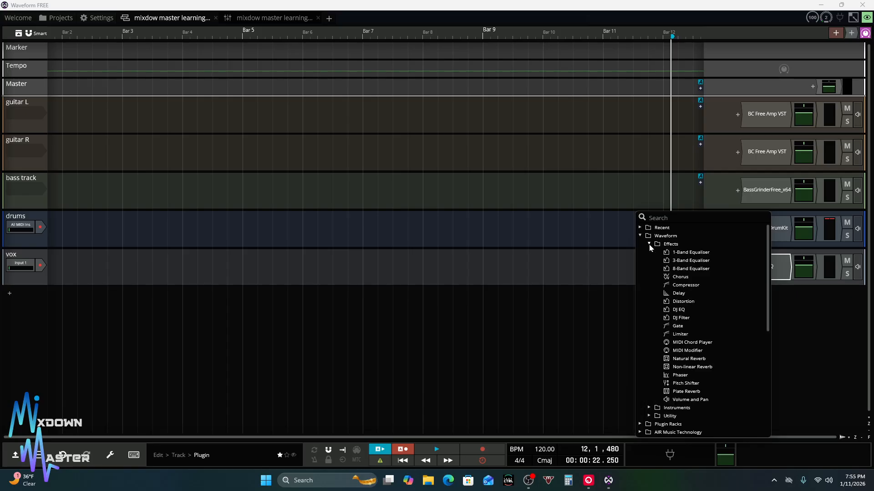
left_click(685, 286)
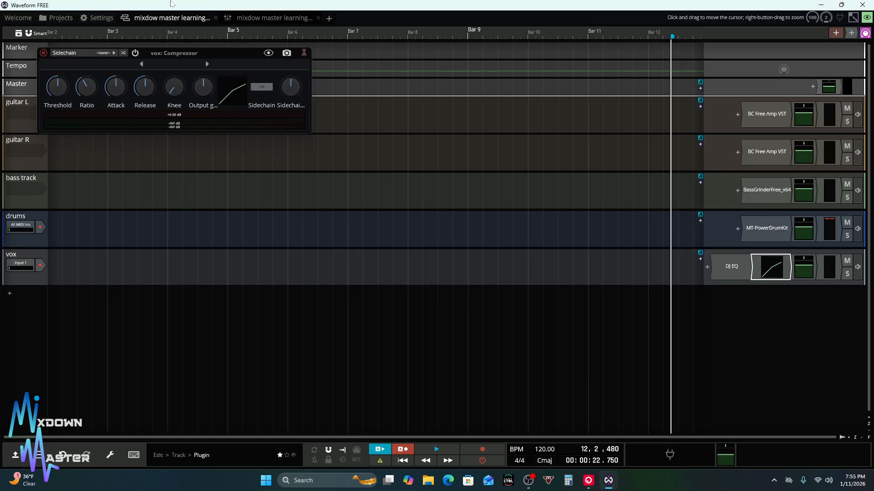
left_click(44, 53)
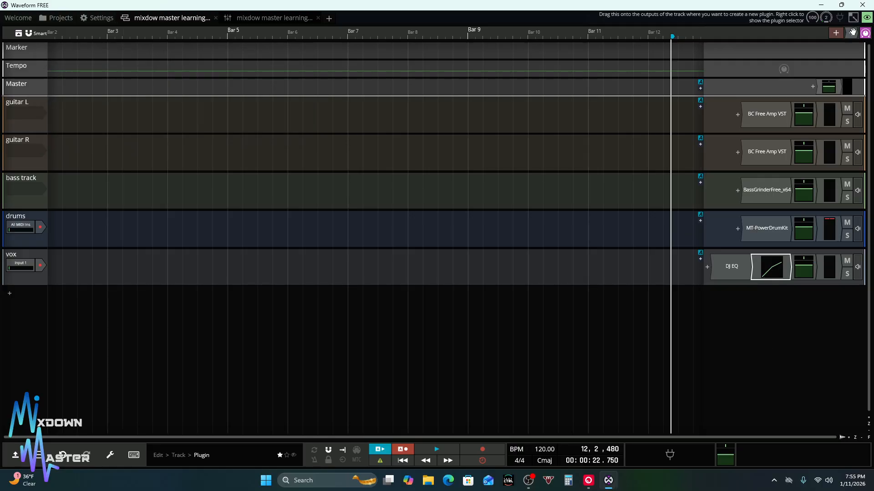
Show the mixer panel to view the track and master channel strips, and hide it again, keeping the edit open
left_click(864, 32)
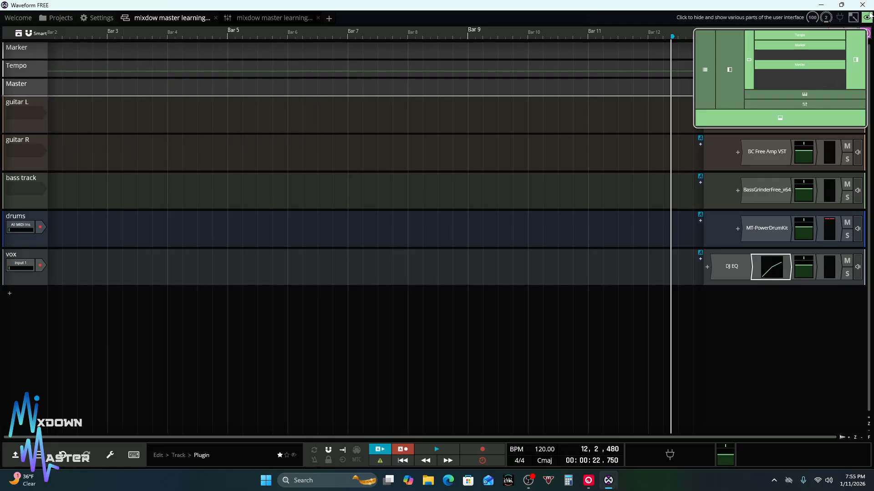
left_click(792, 106)
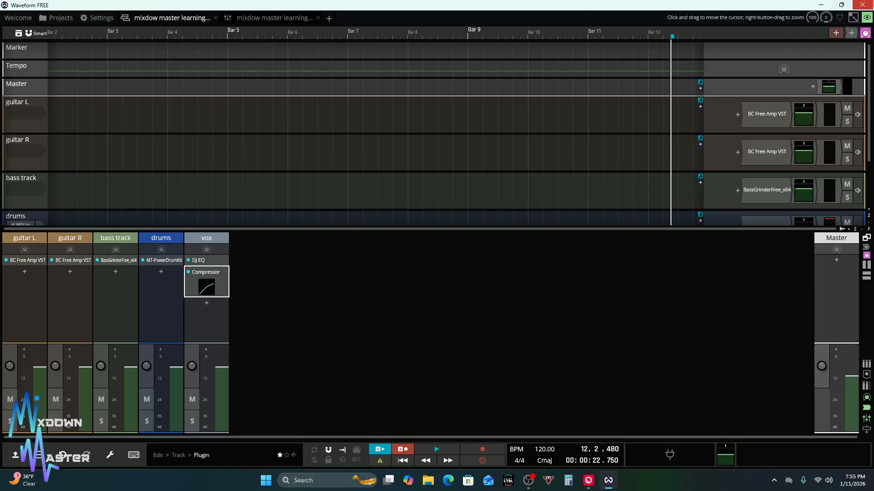
left_click(867, 17)
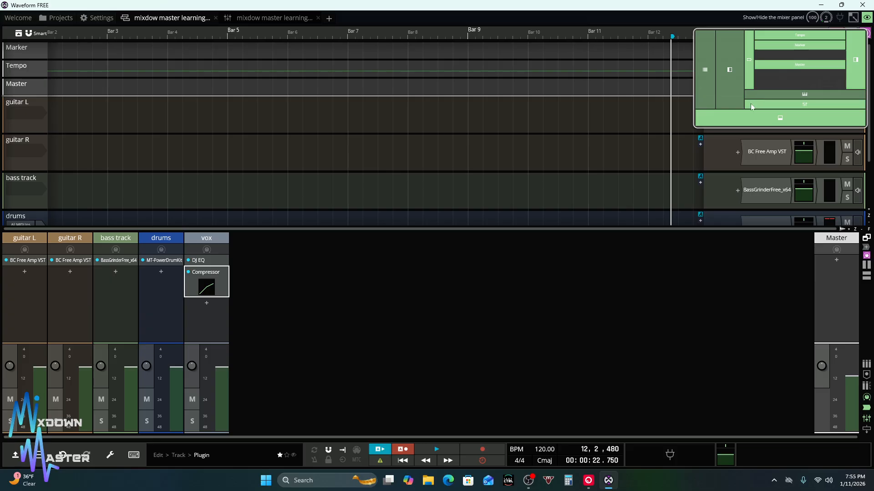
left_click(751, 106)
left_click(754, 103)
left_click(755, 102)
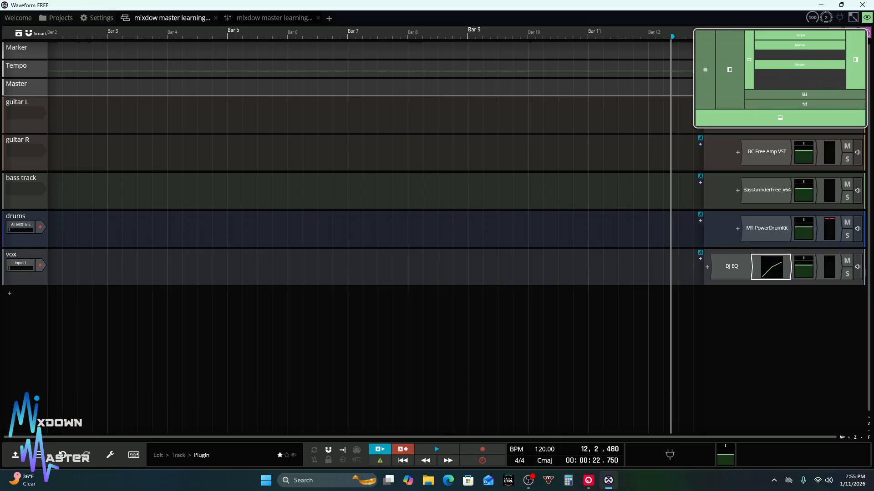
left_click(863, 5)
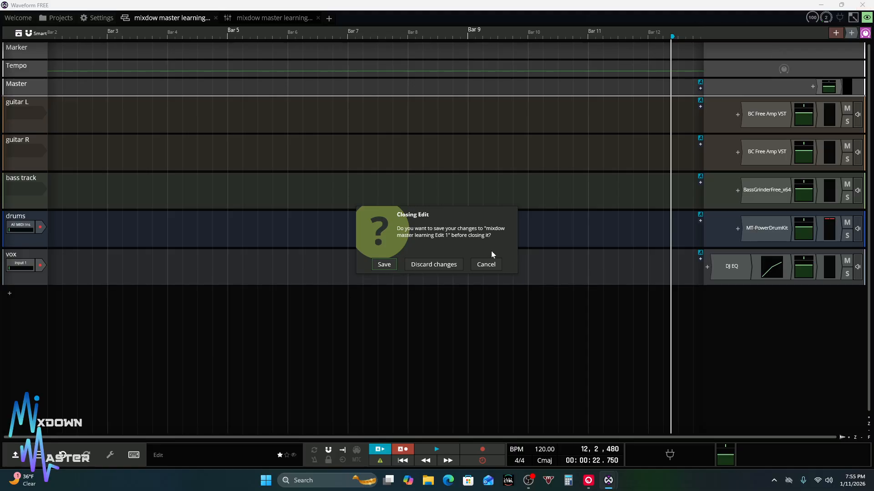
left_click(486, 265)
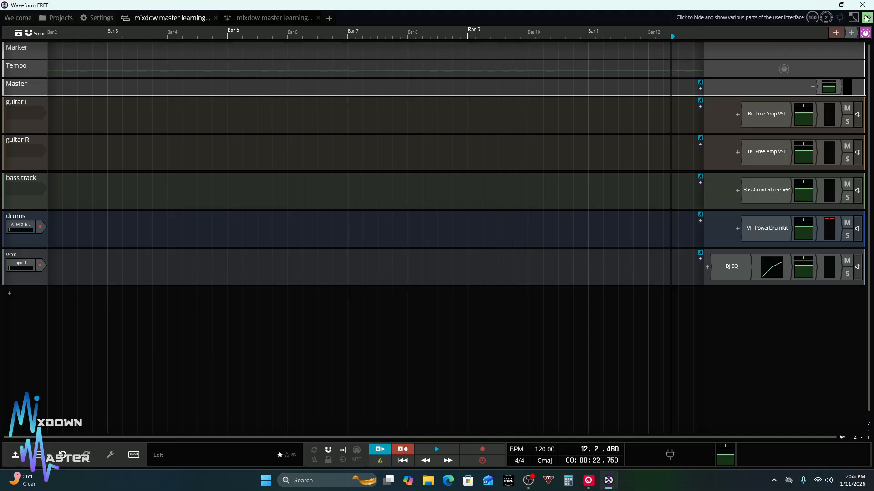
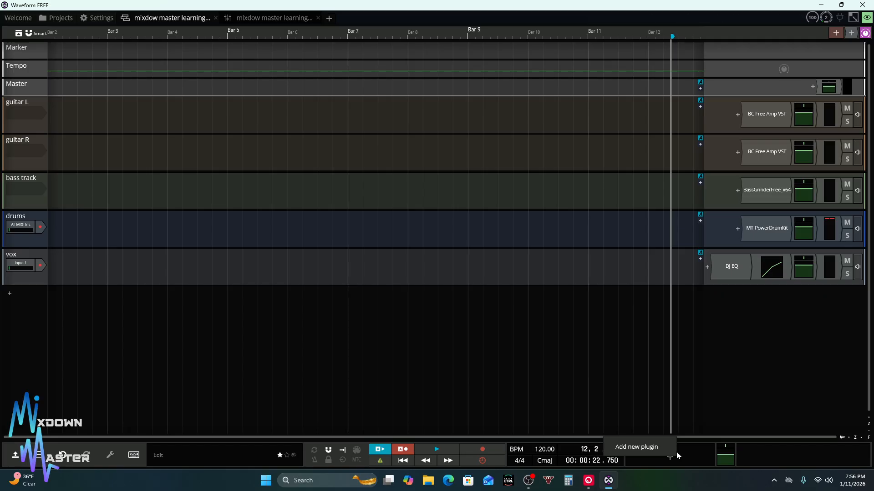
Add Waveform's DJ EQ effect to the master output chain and close its plugin window
left_click(665, 447)
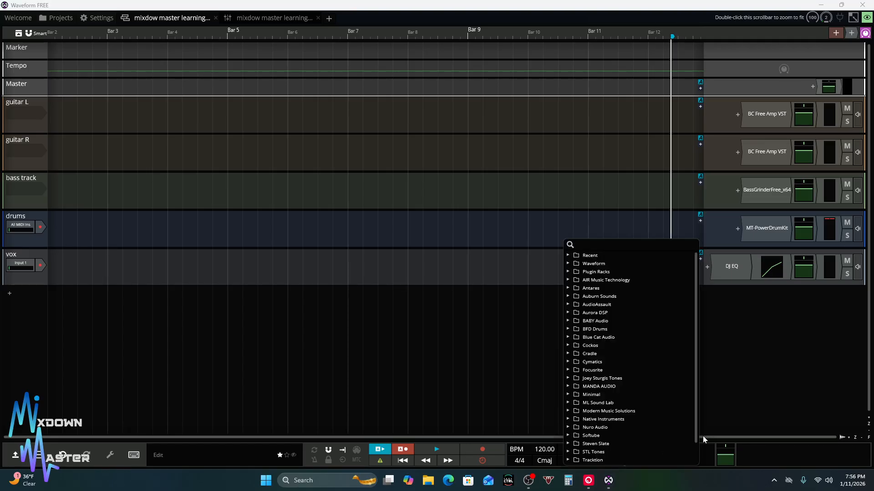
scroll(639, 405, "down", 1)
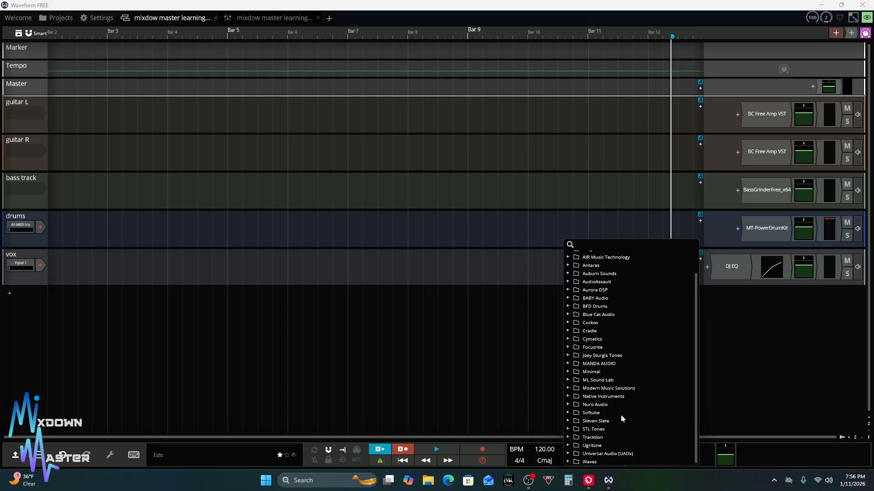
scroll(621, 415, "up", 1)
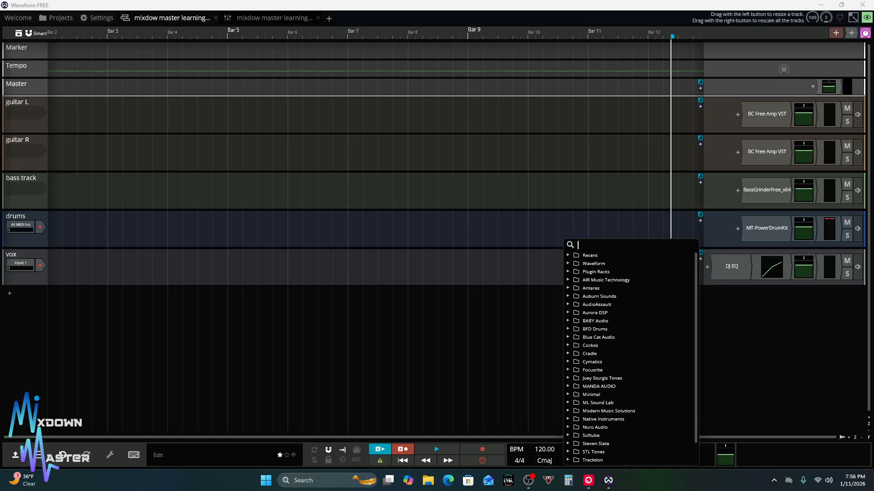
left_click(568, 263)
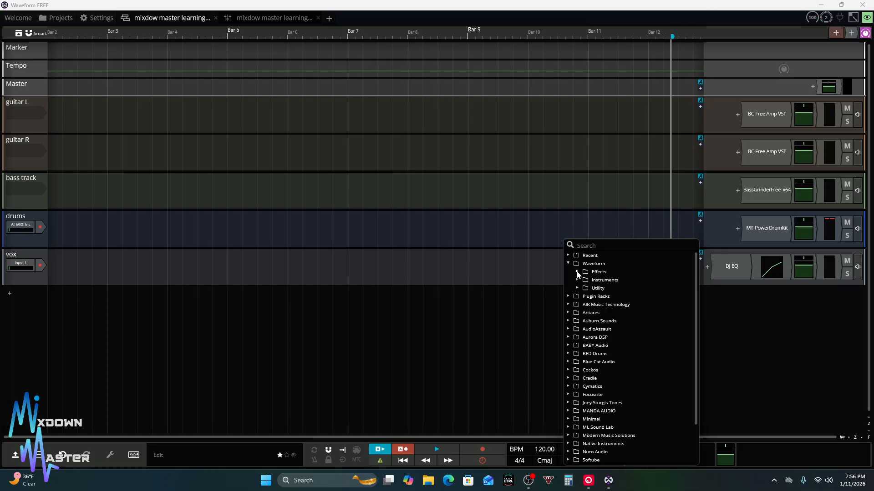
left_click(577, 271)
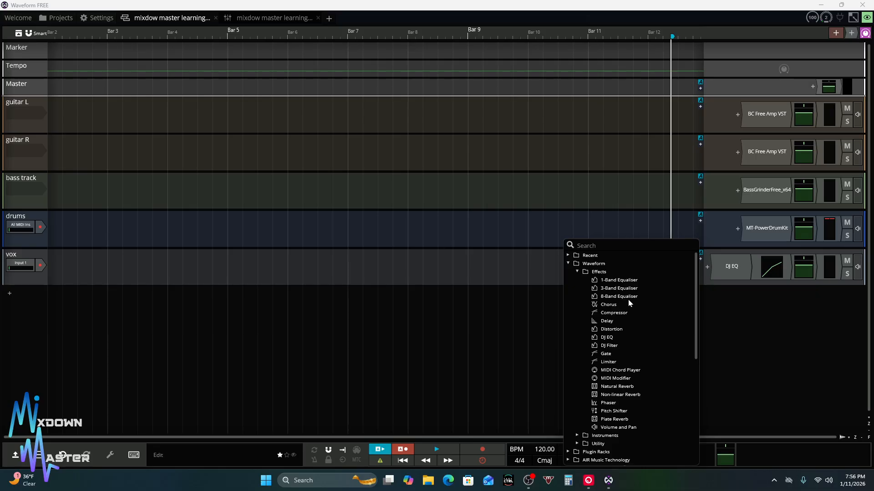
left_click(607, 337)
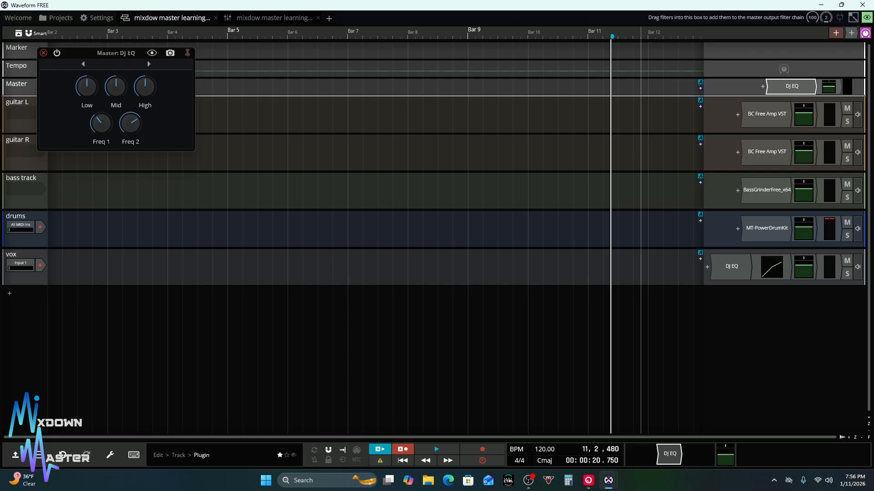
left_click(43, 53)
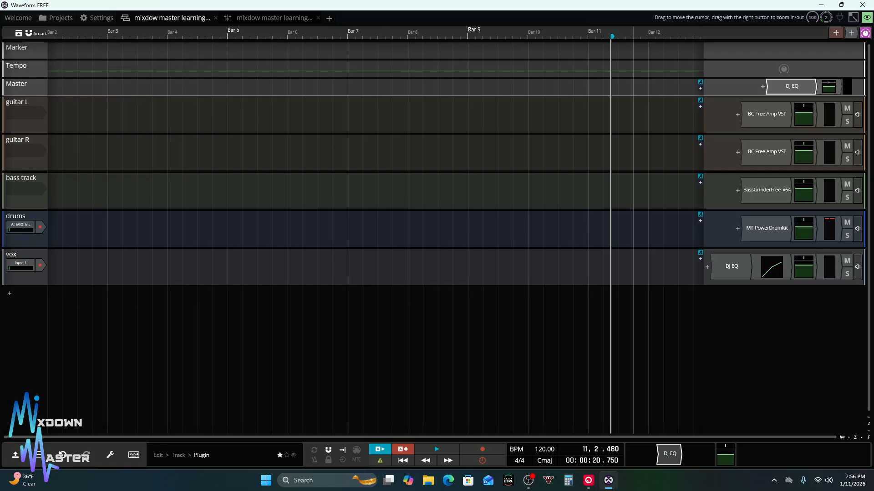
Add Waveform's Compressor effect after the DJ EQ on the master and close its plugin window
left_click(685, 452)
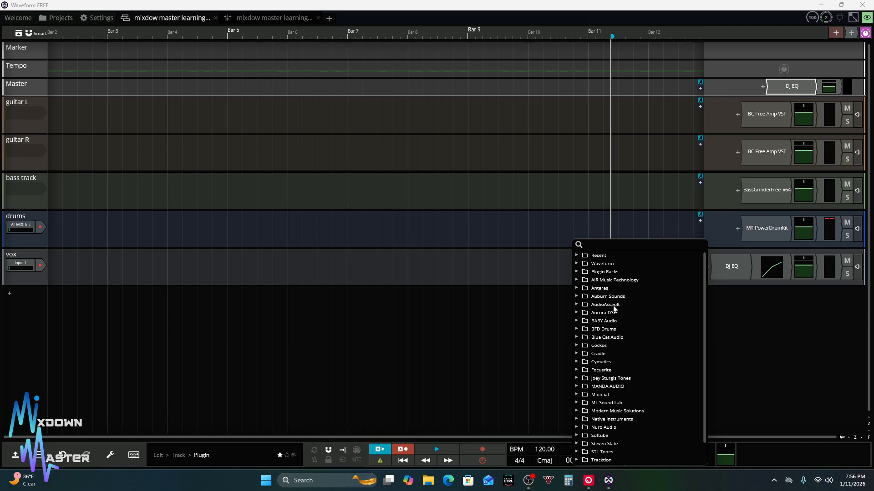
left_click(577, 263)
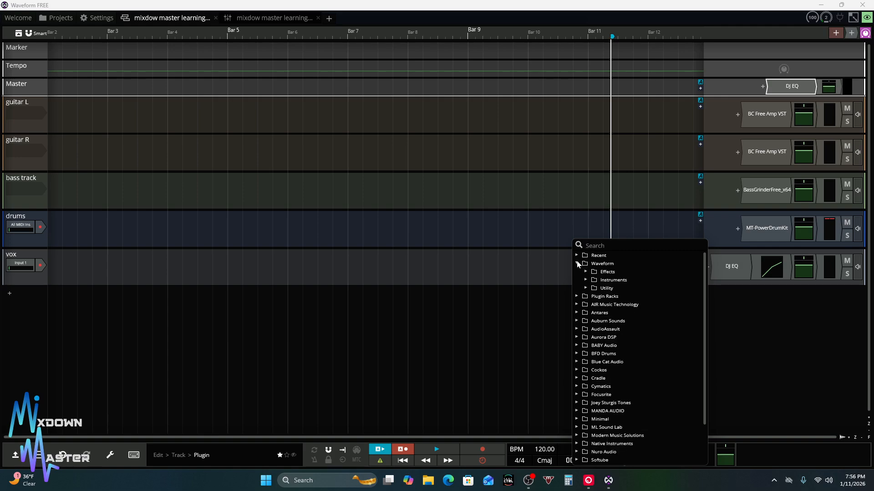
left_click(587, 272)
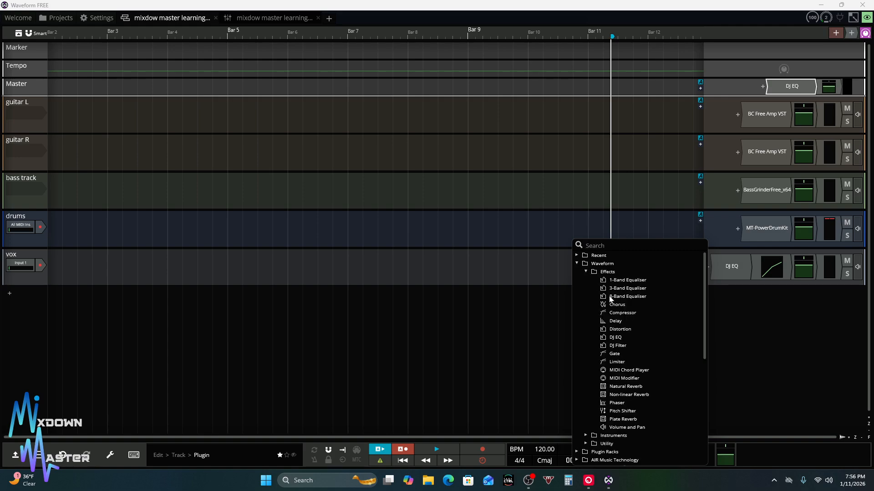
left_click(616, 313)
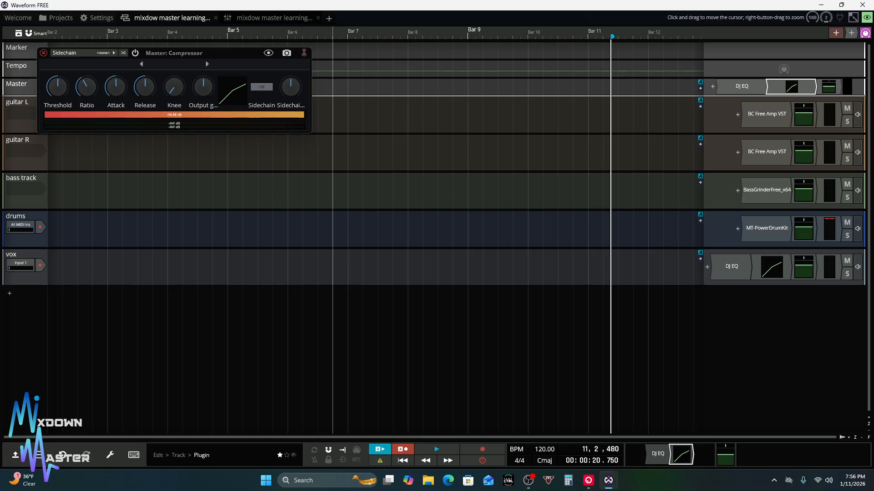
left_click(43, 53)
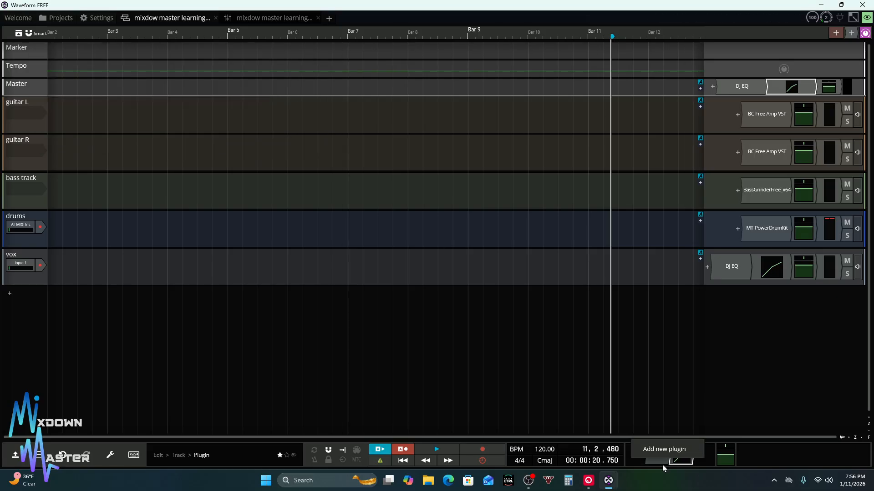
Add Waveform's Limiter effect after the Compressor on the master and close its plugin window
left_click(658, 452)
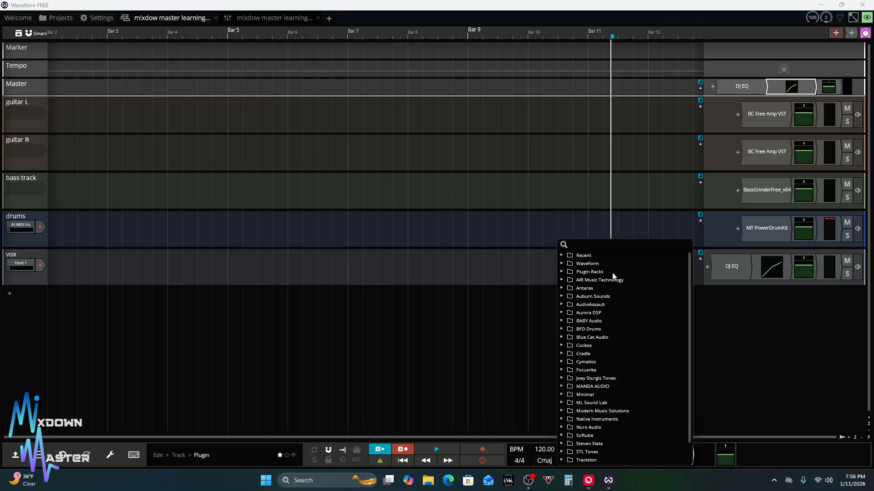
left_click(563, 264)
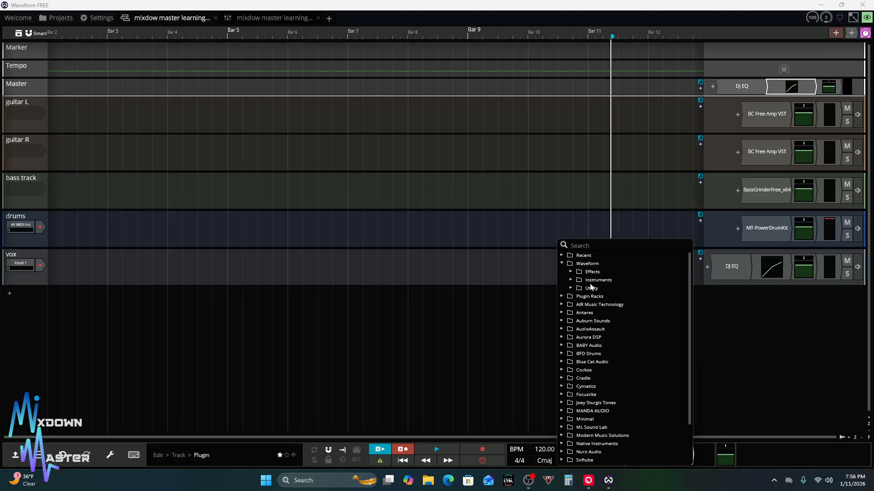
left_click(571, 272)
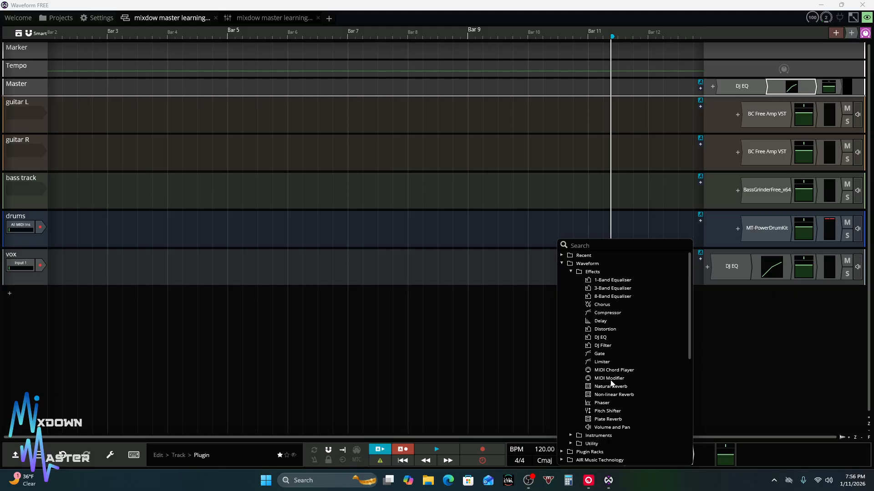
left_click(602, 362)
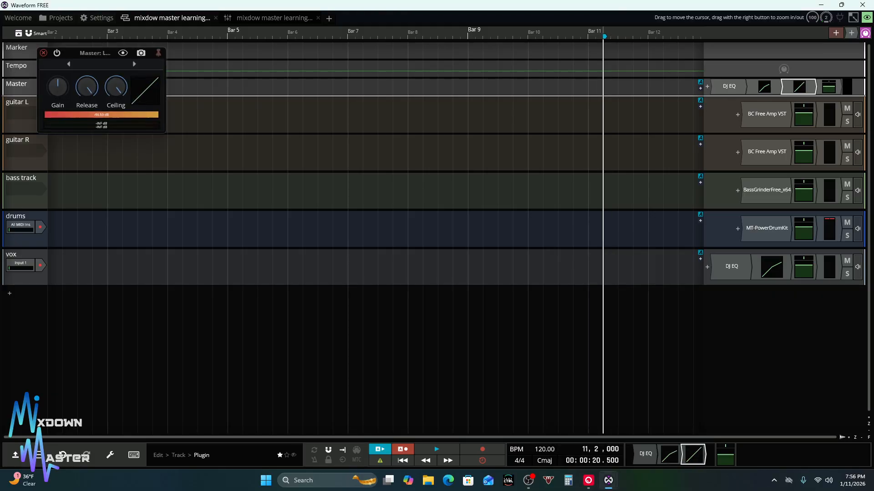
left_click(55, 54)
left_click(56, 54)
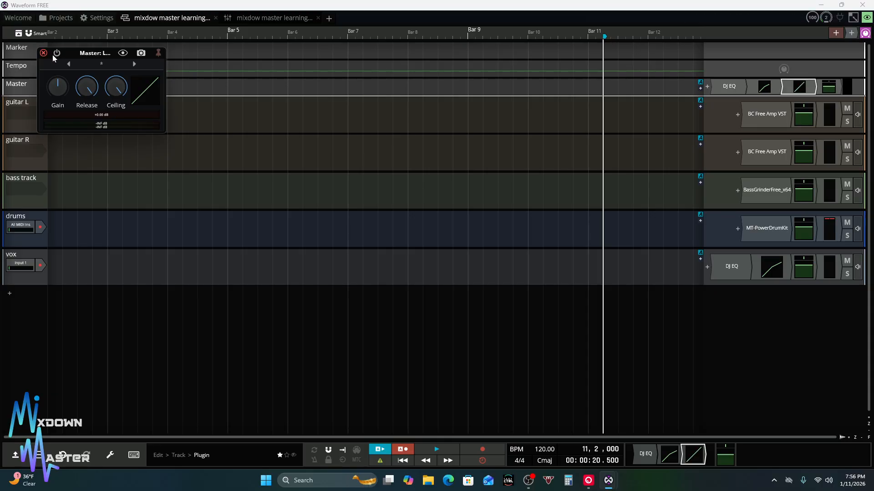
left_click(43, 54)
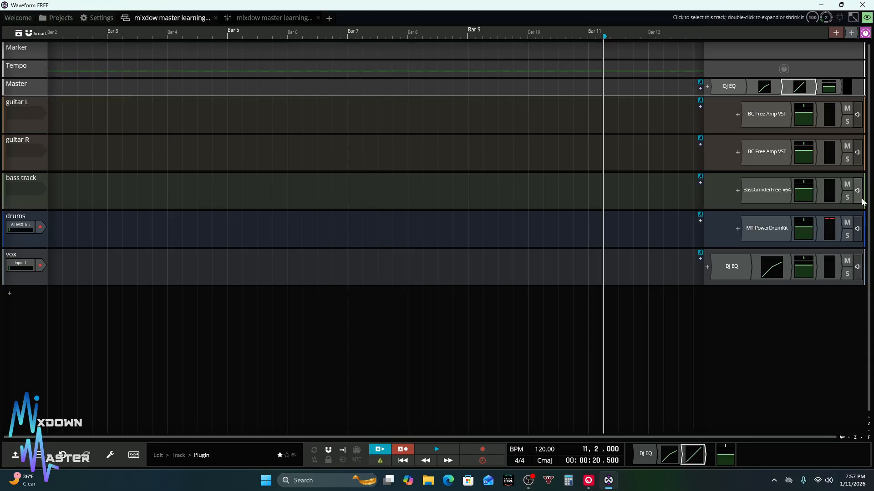
Show the mixer panel and disable the DJ EQ plugin on the master channel strip
left_click(867, 18)
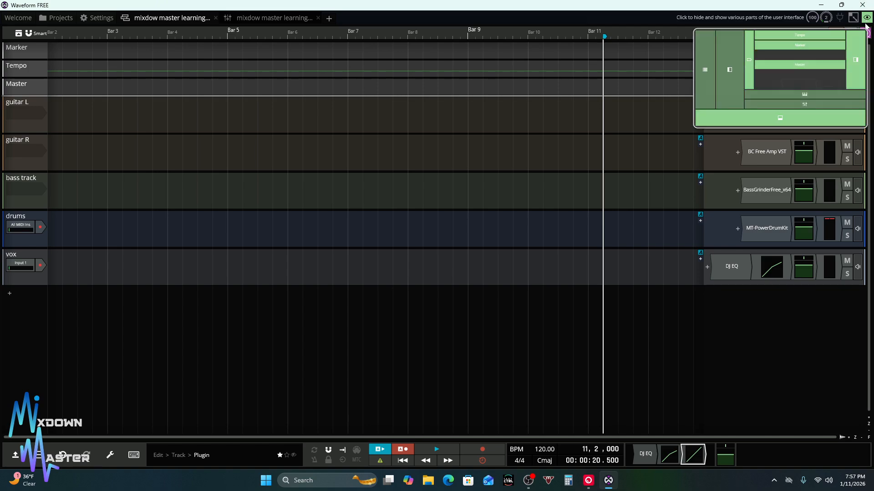
left_click(812, 104)
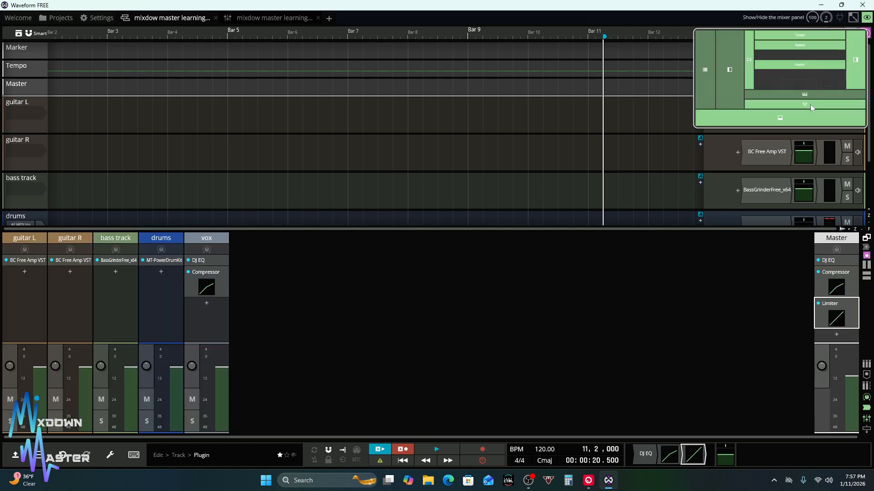
double_click(819, 262)
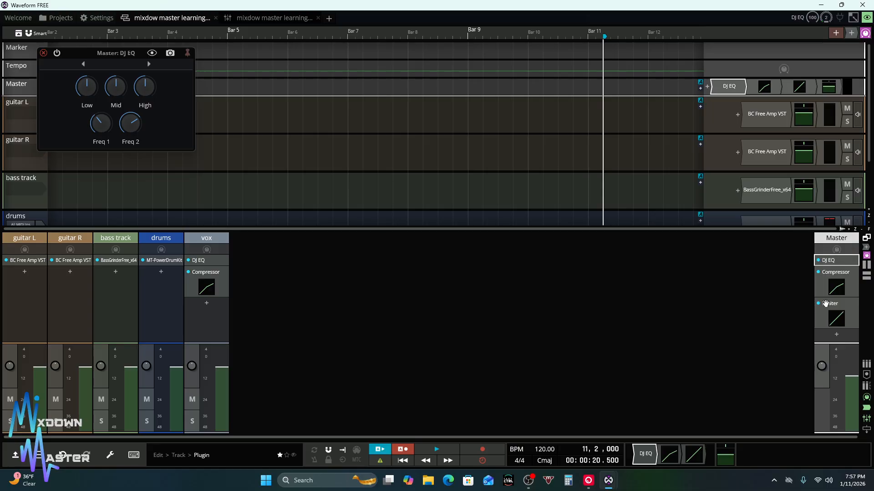
left_click(57, 54)
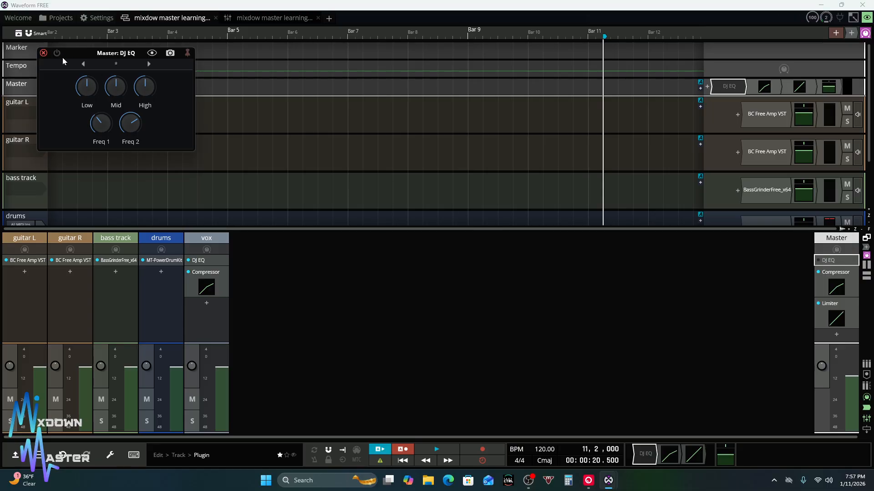
Disable the Compressor and Limiter plugins on the master channel strip and close all open plugin windows
double_click(823, 281)
left_click(135, 53)
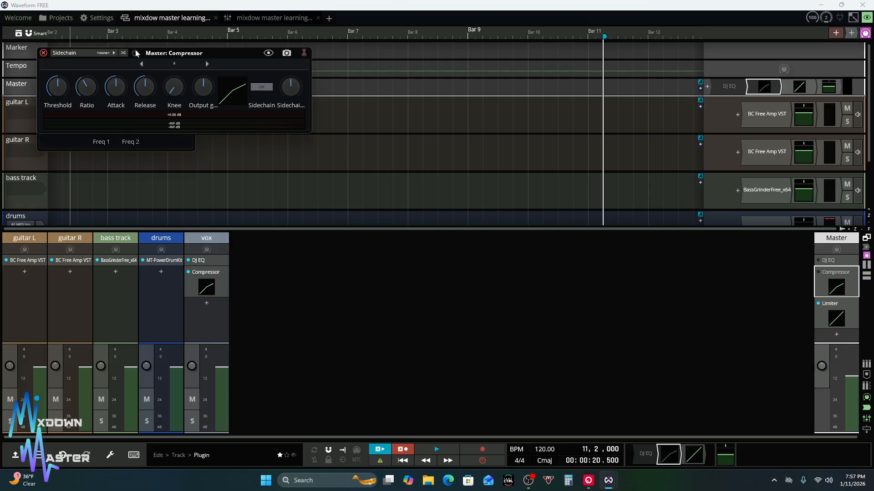
double_click(821, 317)
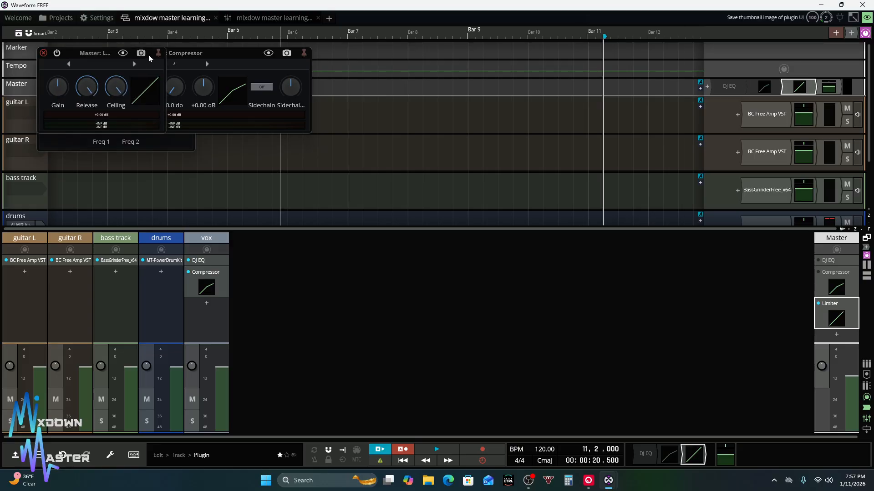
left_click(57, 53)
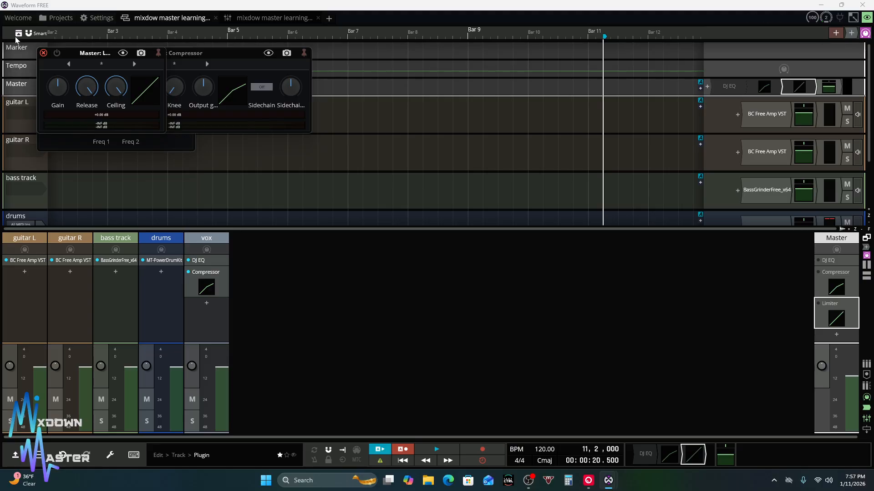
left_click(44, 53)
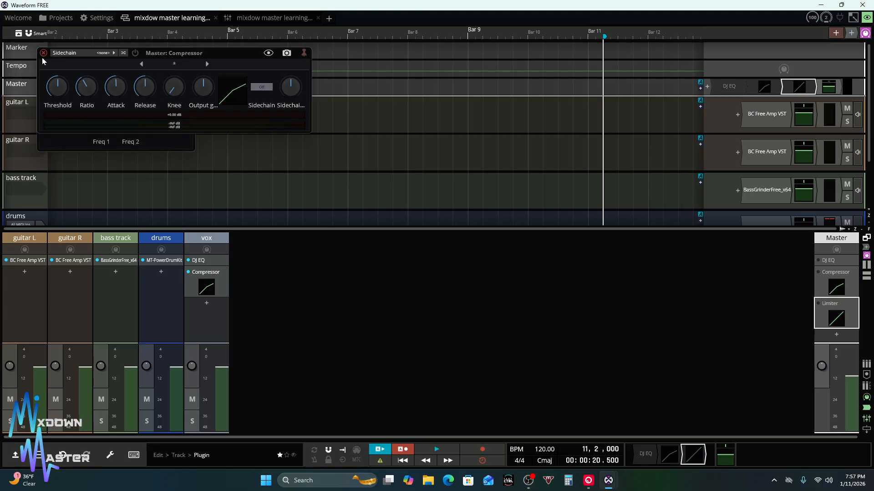
left_click(45, 54)
left_click(43, 54)
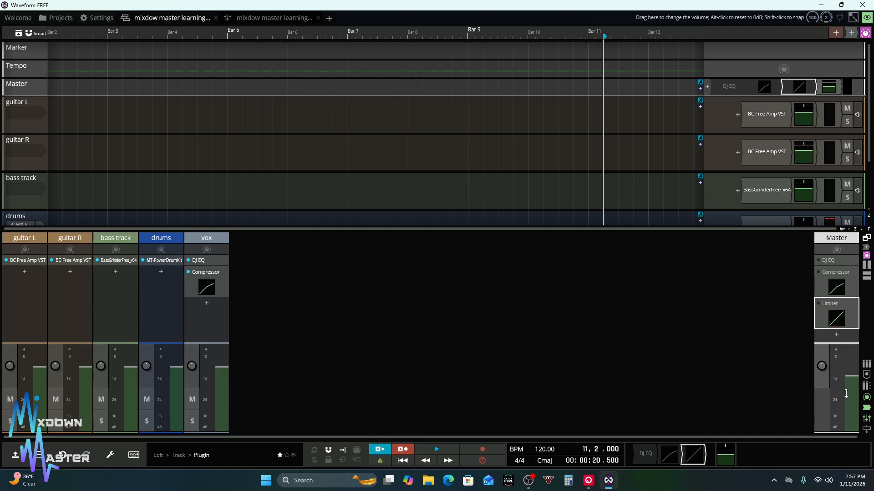
Check the master fader's volume level and hide the mixer panel again
mouse_move(853, 396)
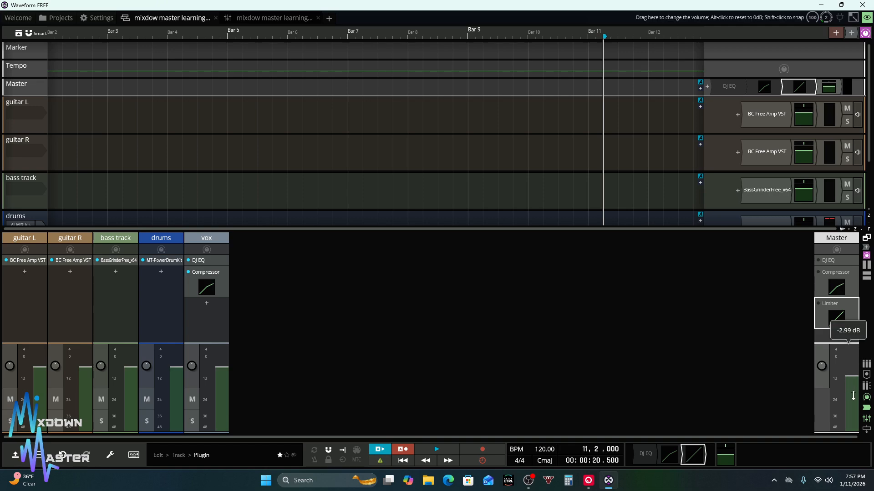
left_click(865, 33)
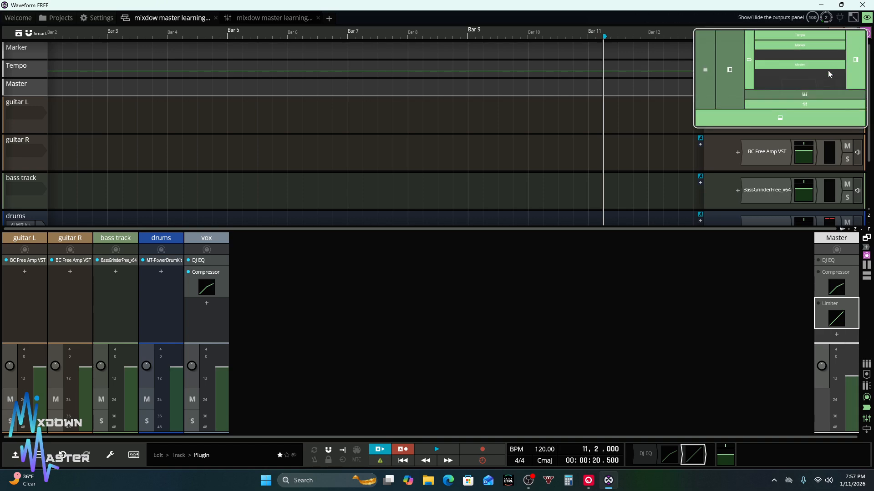
left_click(806, 107)
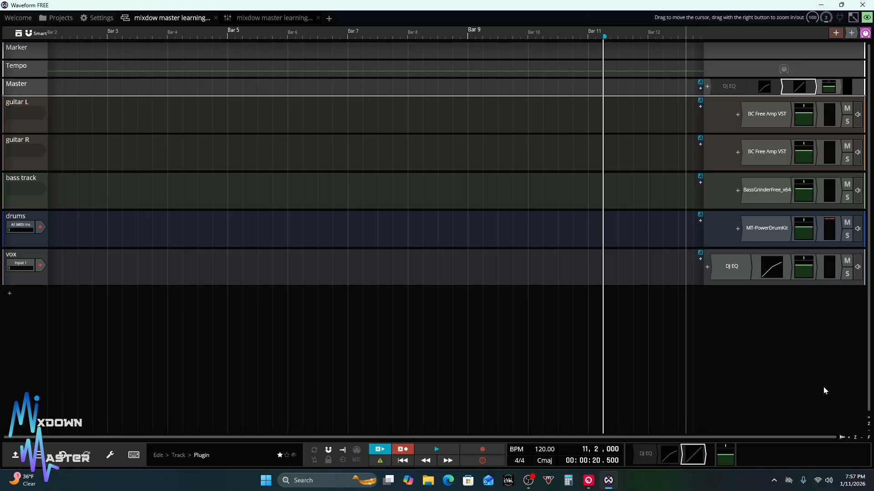
Open the master volume control's properties and set the master volume to 0 dB
left_click(803, 461)
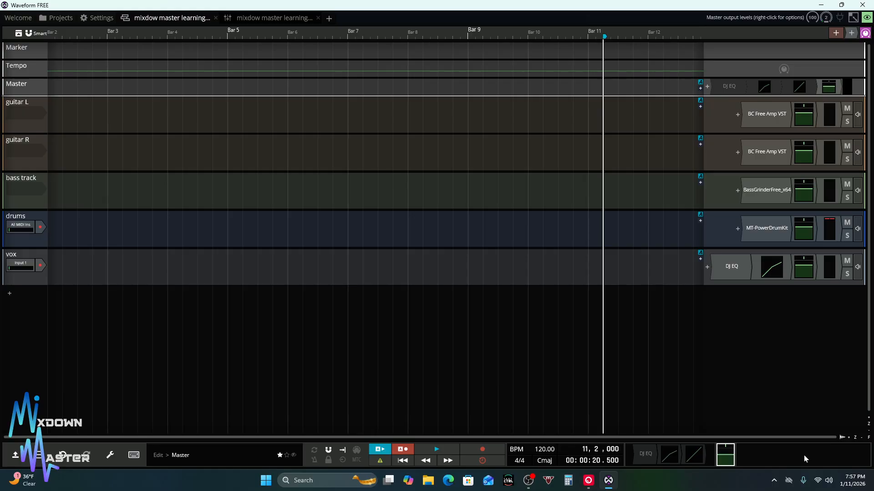
left_click(110, 456)
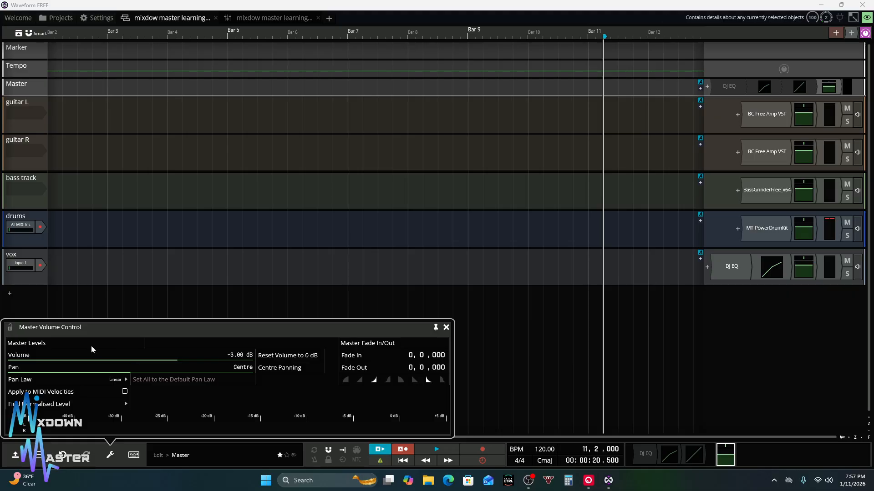
double_click(236, 358)
key("ctrl+a")
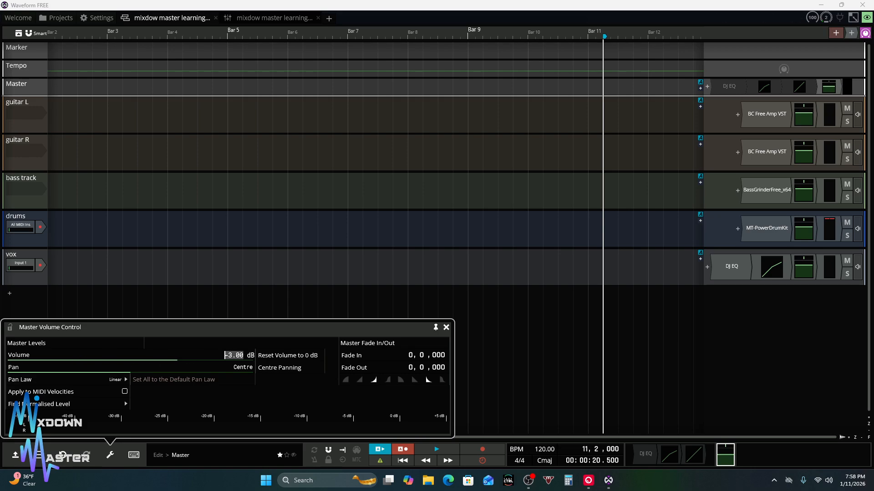
type("0")
key("Return")
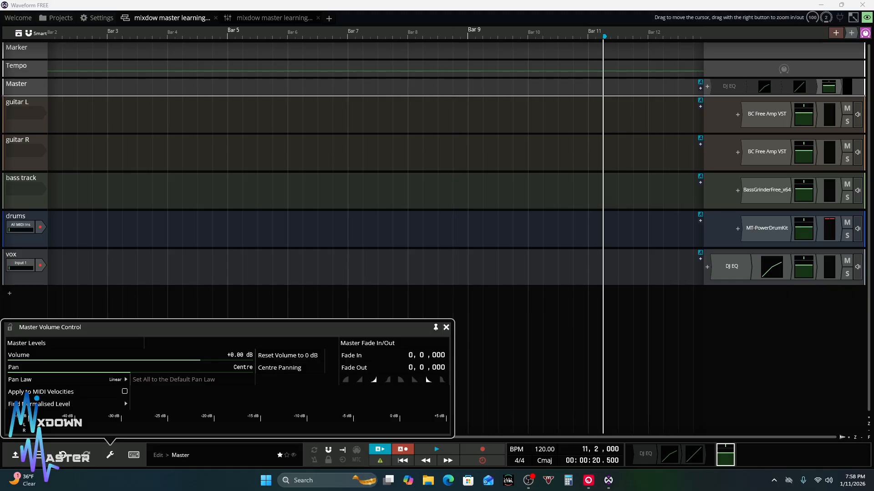
Inspect the level meter plugins on the guitar, drums and bass tracks, clear the drums clip indicator and hide the properties panel
left_click(831, 115)
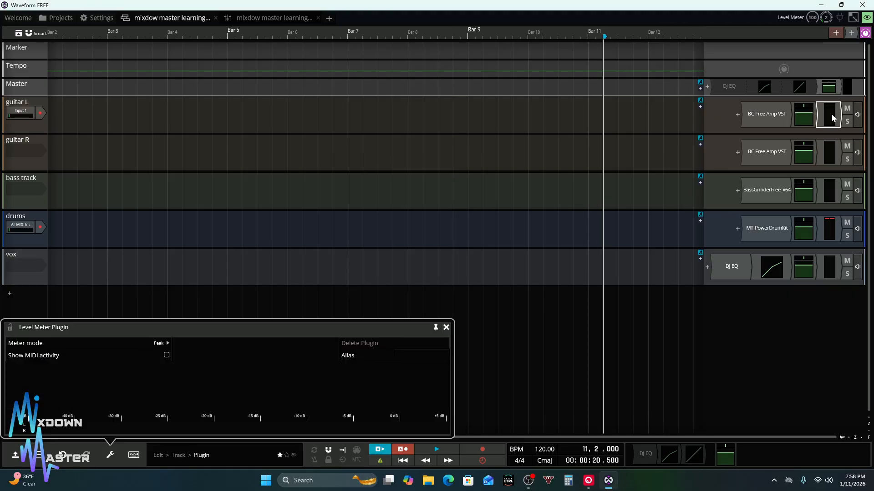
left_click(830, 152)
left_click(833, 225)
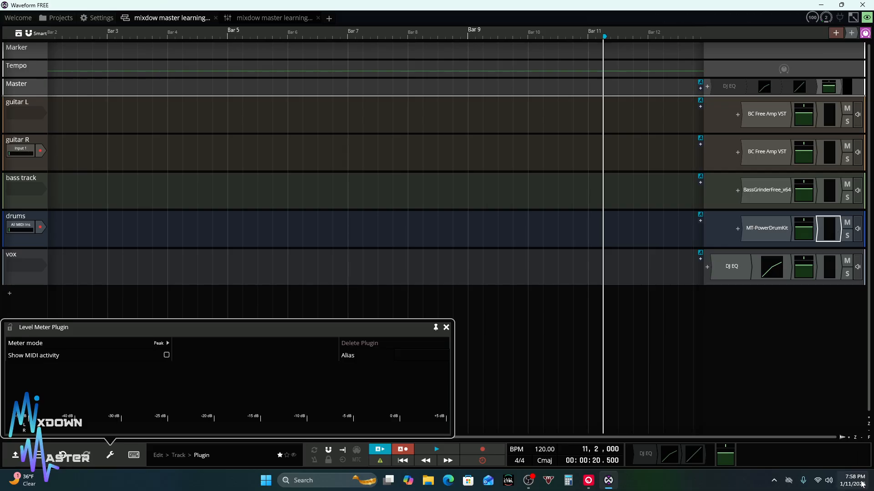
left_click(833, 460)
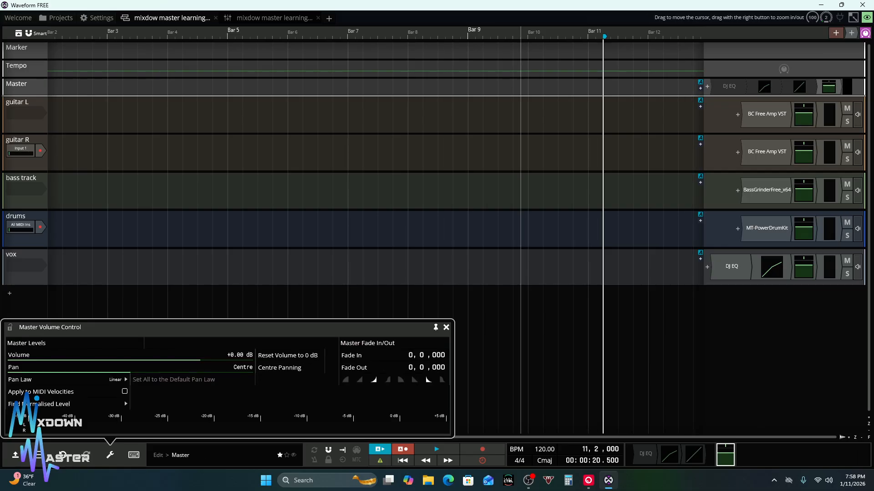
left_click(828, 188)
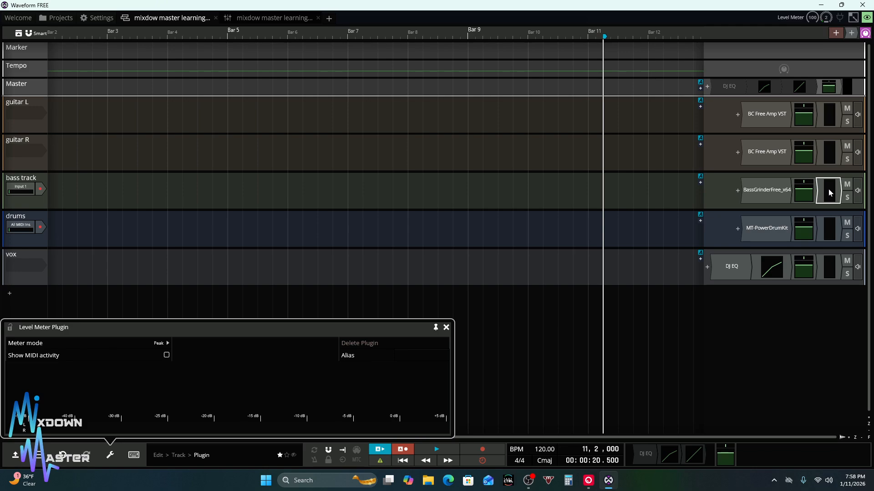
left_click(111, 460)
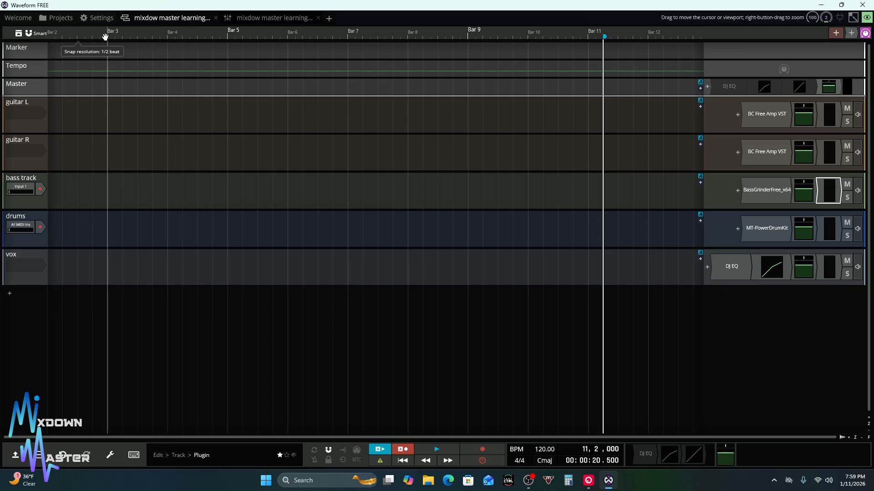
Return the playhead to the start of the timeline at bar 1
left_click_drag(105, 37, 1, 67)
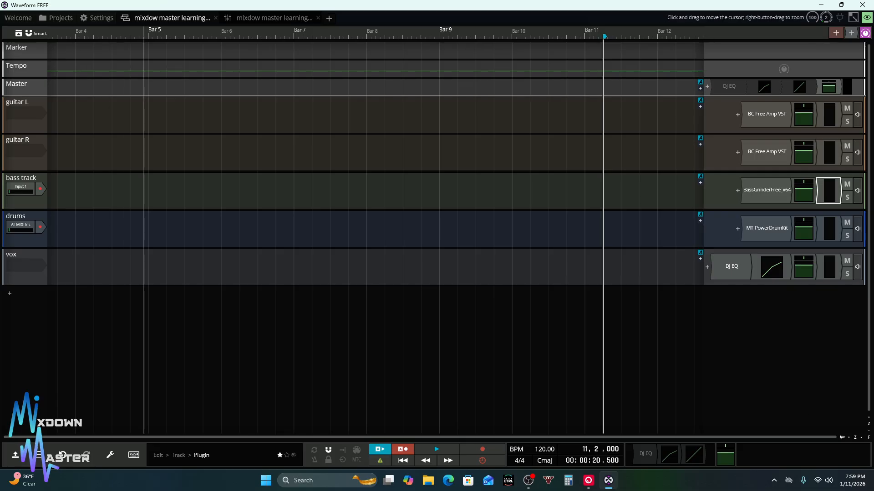
left_click(404, 461)
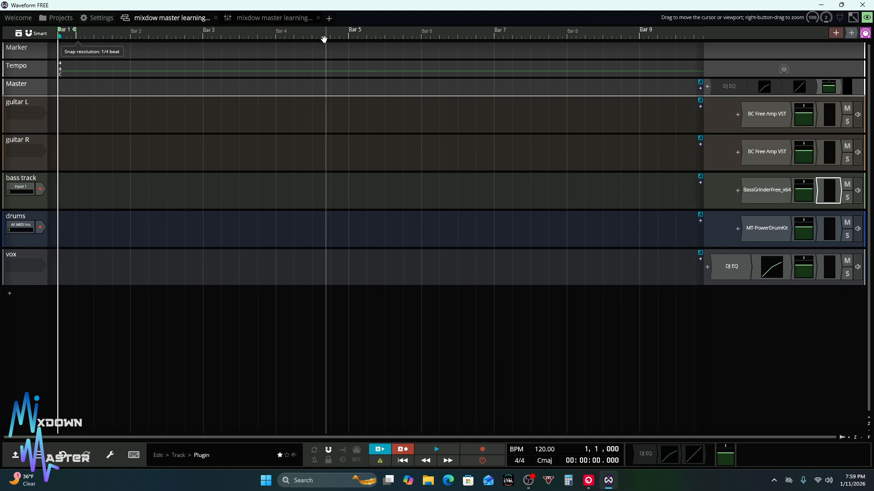
mouse_move(324, 39)
left_mouse_down()
mouse_move(428, 34)
mouse_move(279, 40)
mouse_move(505, 34)
mouse_move(304, 35)
mouse_move(321, 34)
left_mouse_up()
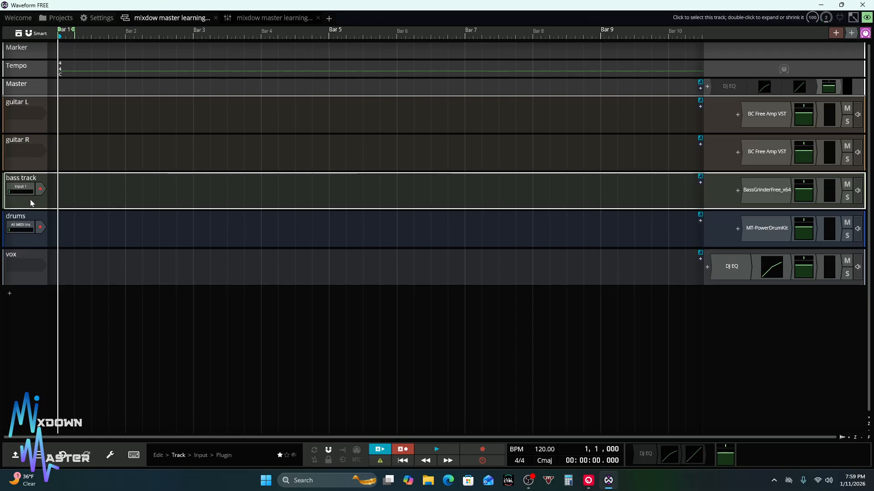
Check the input assignments on the bass track and guitar R track, and select the guitar L track
left_click(28, 189)
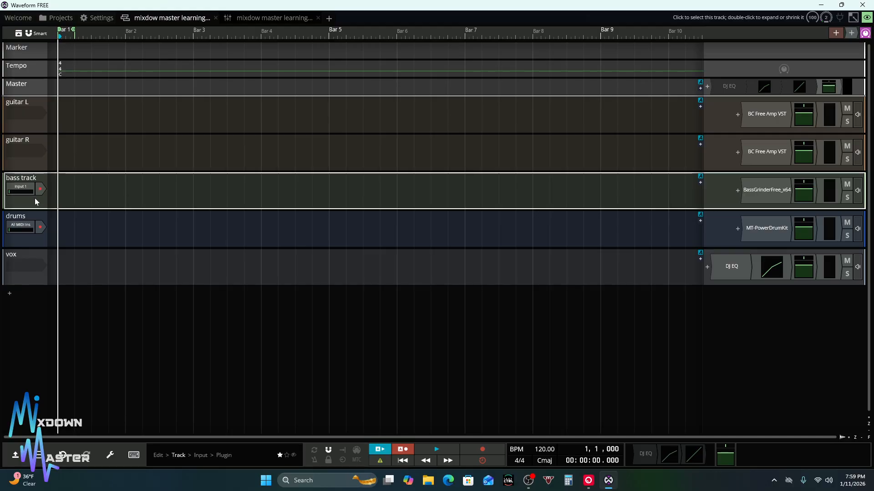
double_click(35, 199)
double_click(35, 199)
left_click(42, 157)
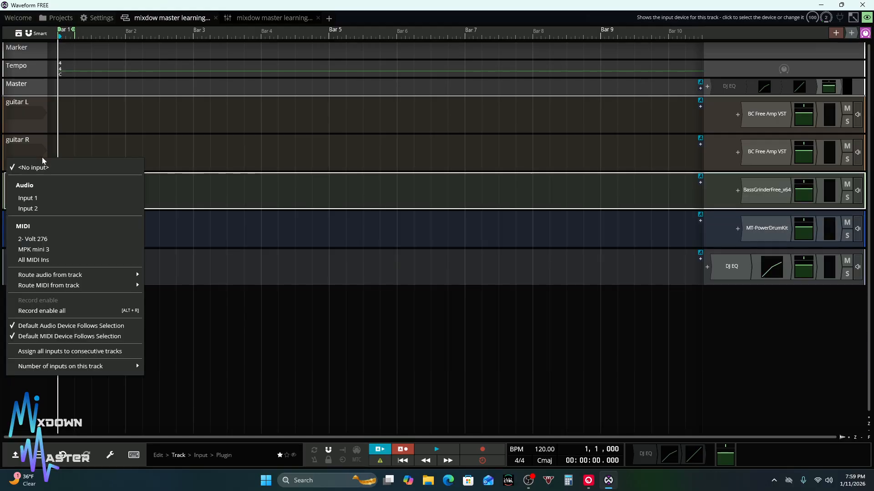
left_click(40, 127)
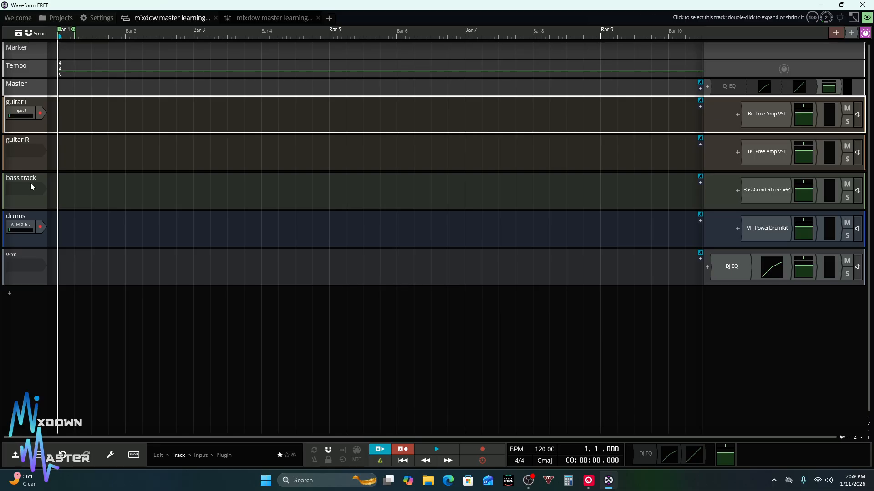
Set the inputs of the guitar L and drums tracks to <No input>
right_click(32, 131)
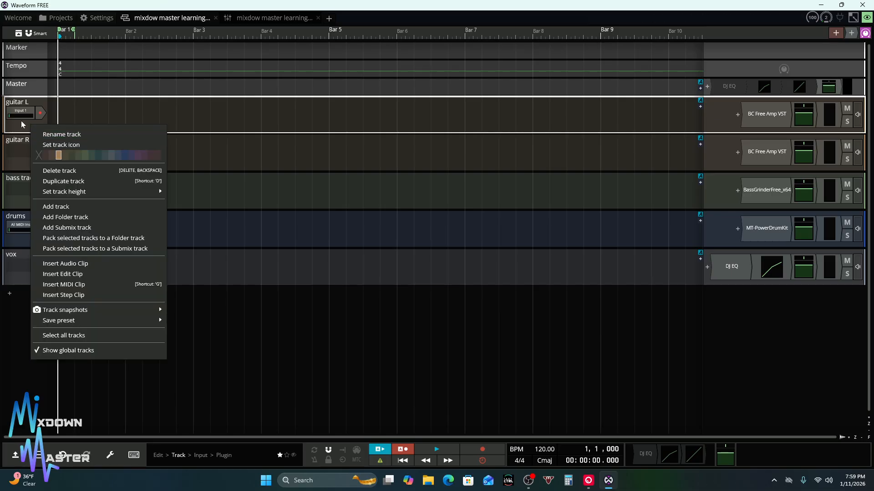
left_click(19, 115)
left_click(17, 131)
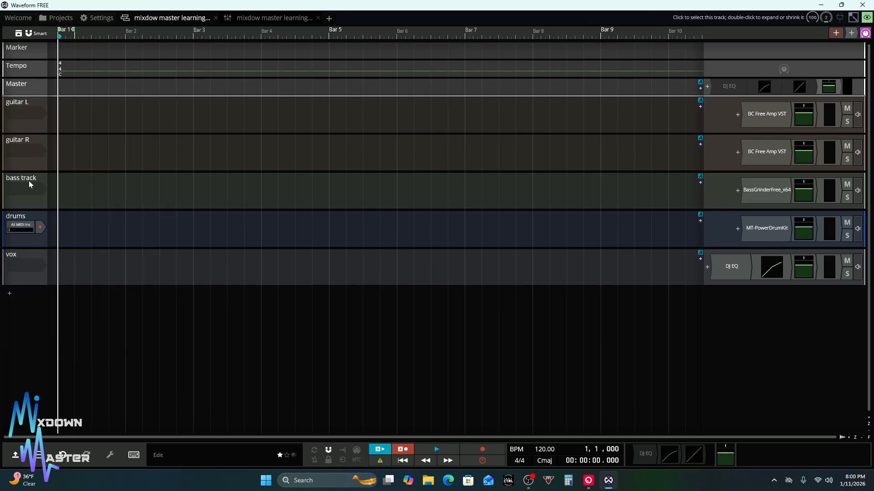
left_click(32, 226)
left_click(38, 250)
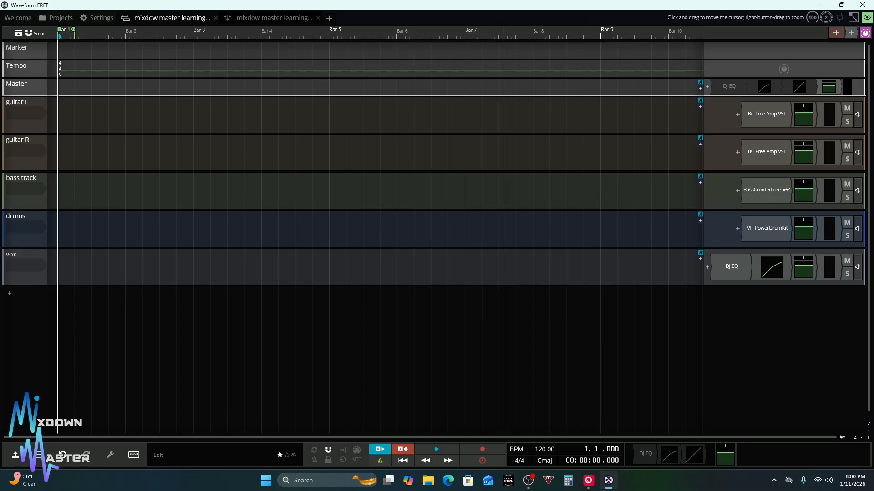
Start saving the edit as a project template and name it "writing template"
left_click(38, 455)
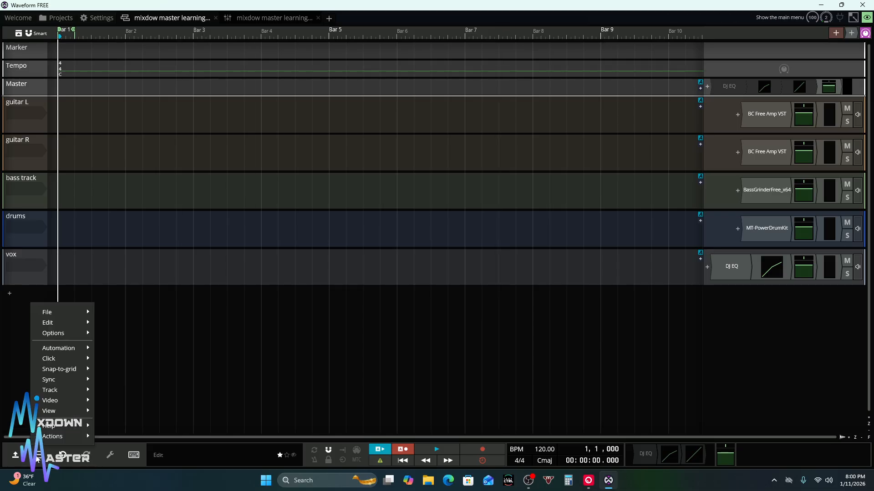
mouse_move(67, 316)
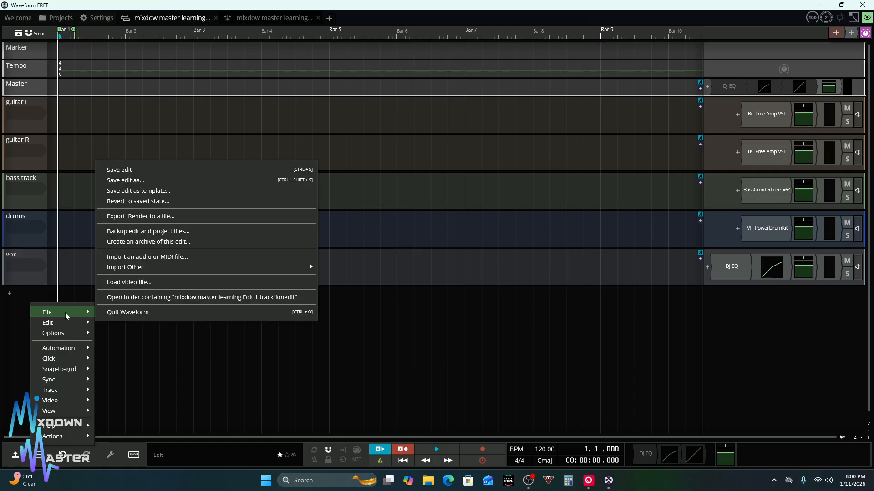
left_click(149, 194)
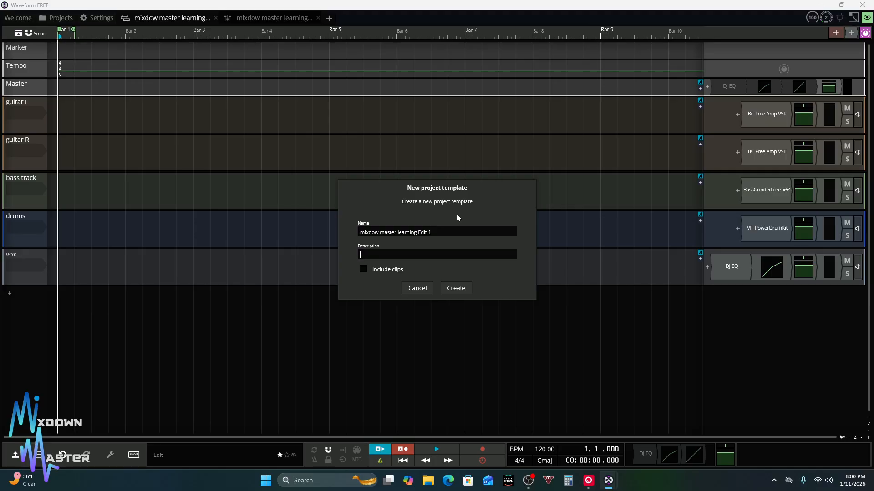
left_click(410, 232)
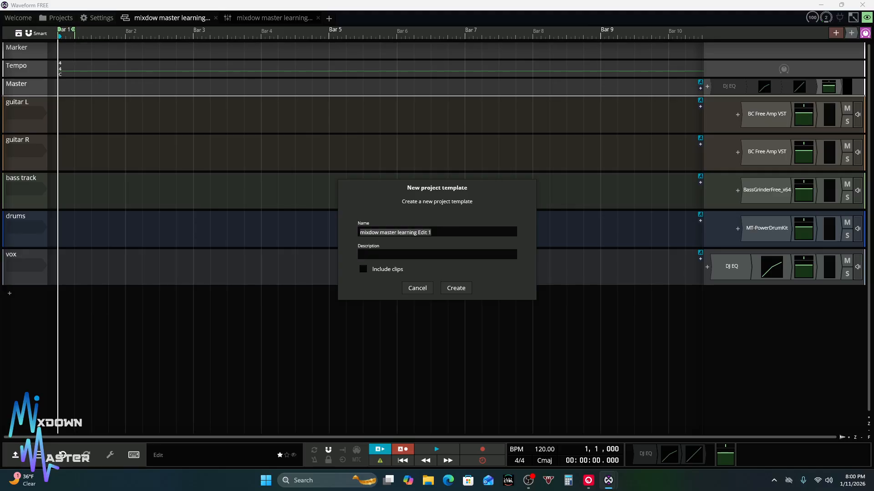
key("BackSpace")
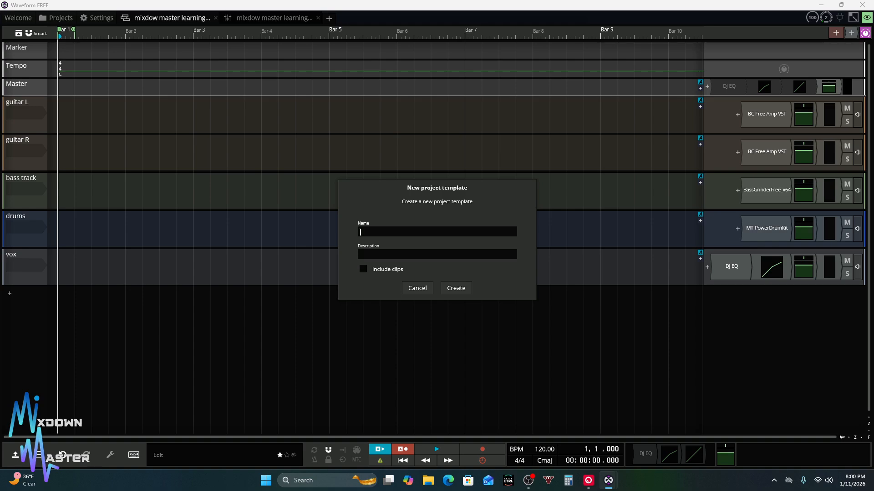
type("writing template")
Give the template the description "simple but works" and create it without including clips
left_click(431, 255)
type("sin")
key("BackSpace")
type("mple but works")
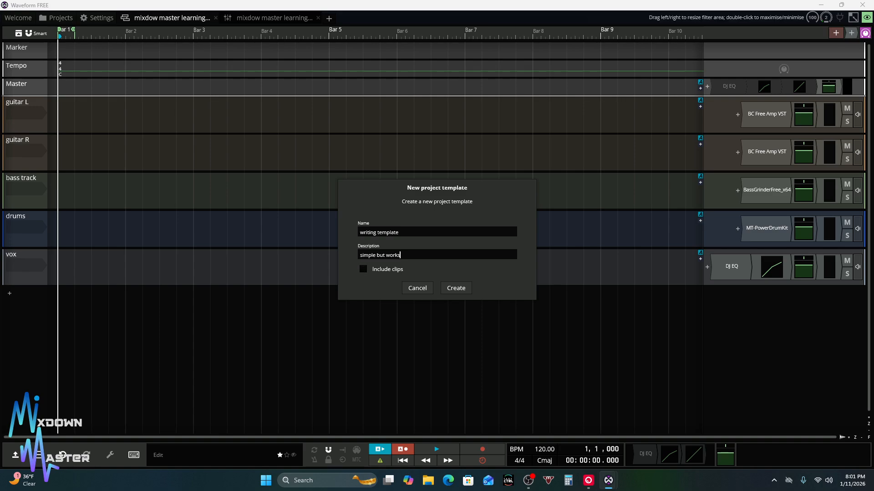
left_click(449, 289)
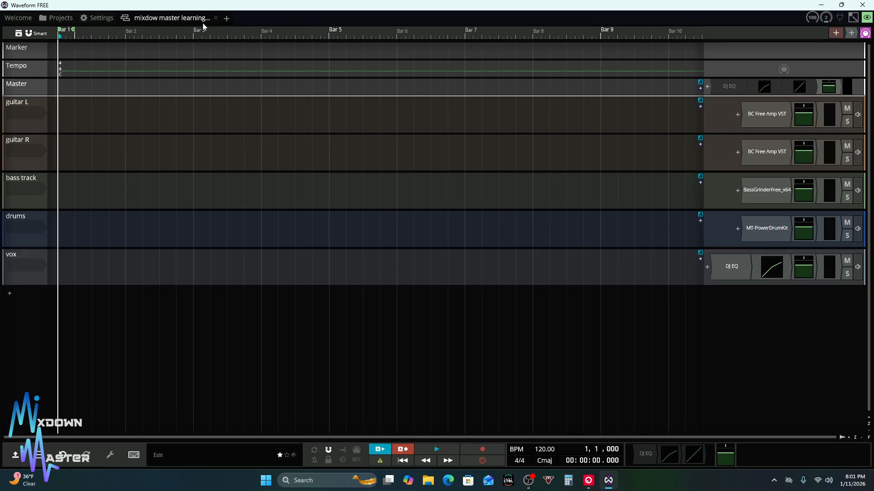
Close the mixdow master learning edit and save its changes
left_click(216, 18)
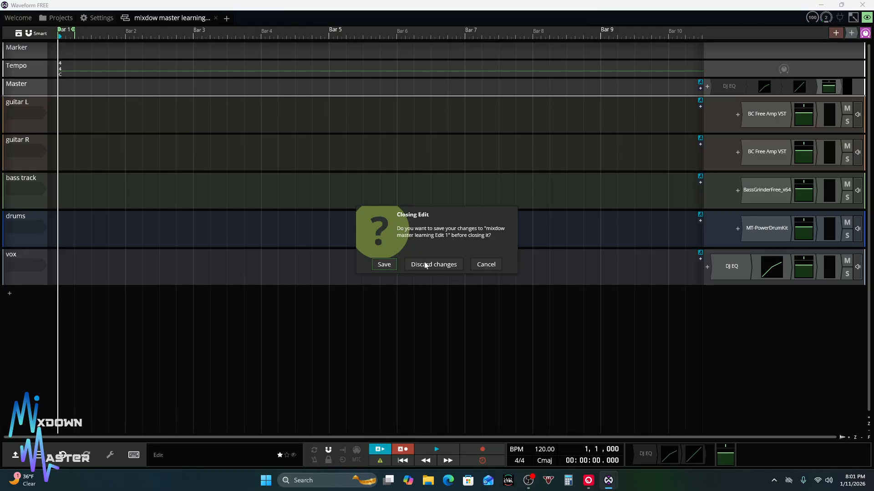
left_click(384, 265)
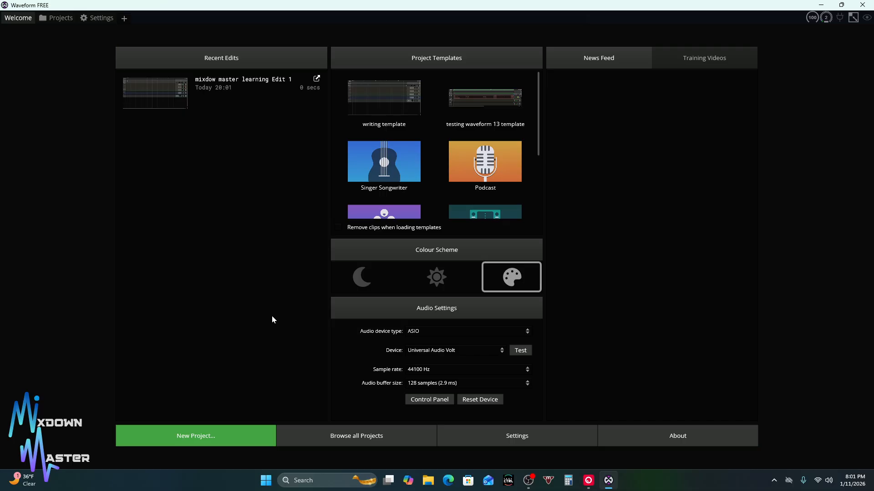
Create a new project named "the mixdown song" based on the writing template
left_click(201, 436)
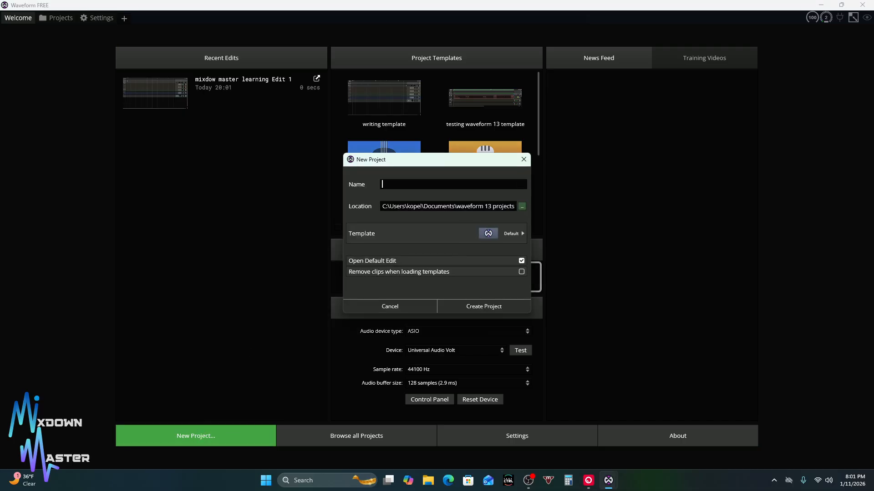
type("the mixdown song")
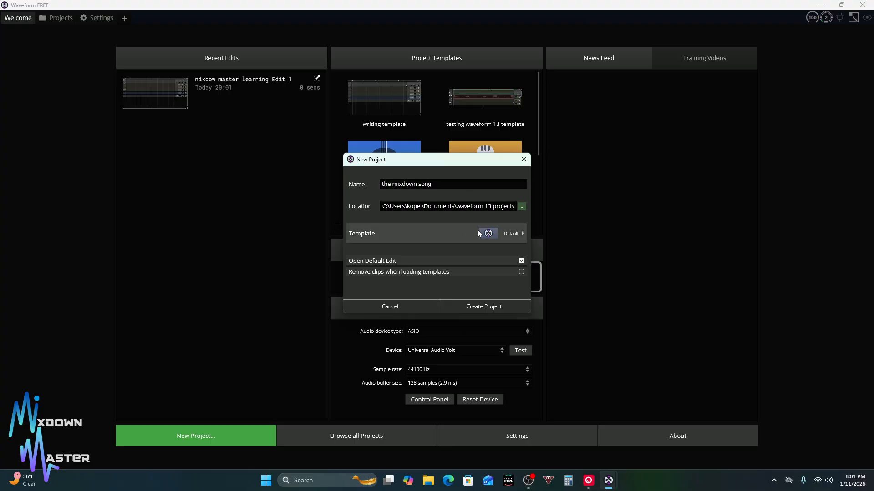
left_click(512, 233)
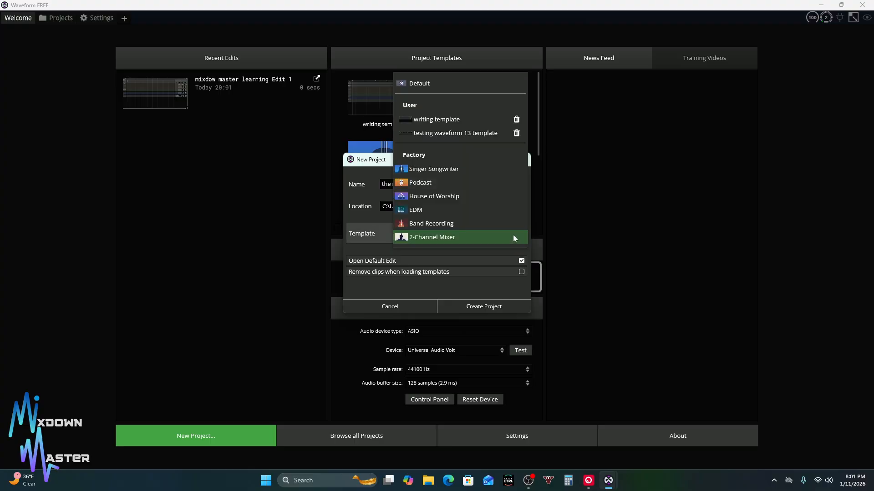
left_click(472, 119)
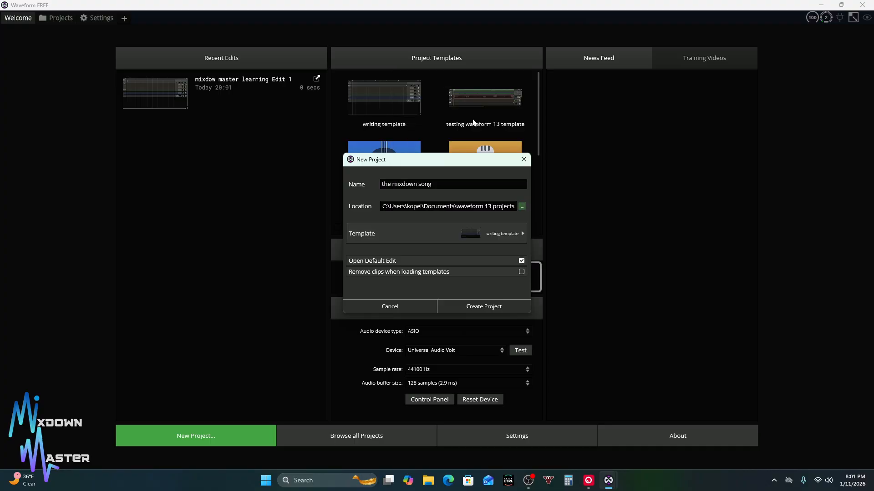
left_click(457, 309)
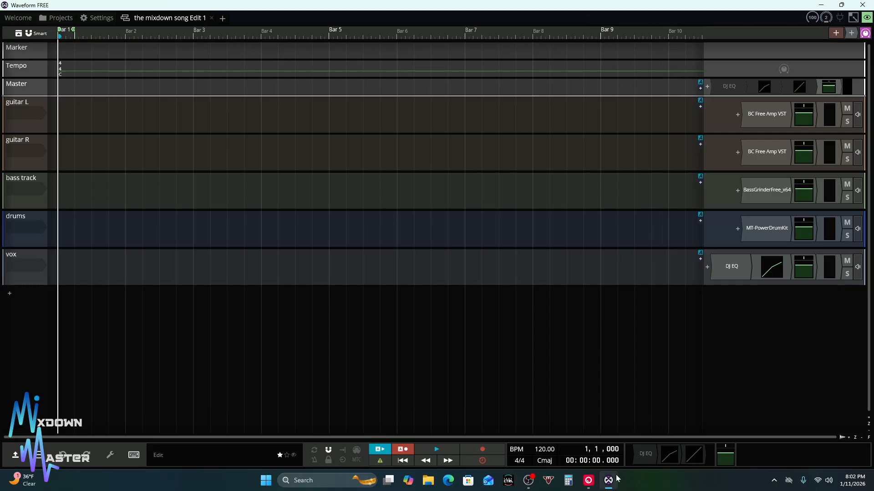
Switch to OBS and activate the "1 solo cam" scene
mouse_move(526, 486)
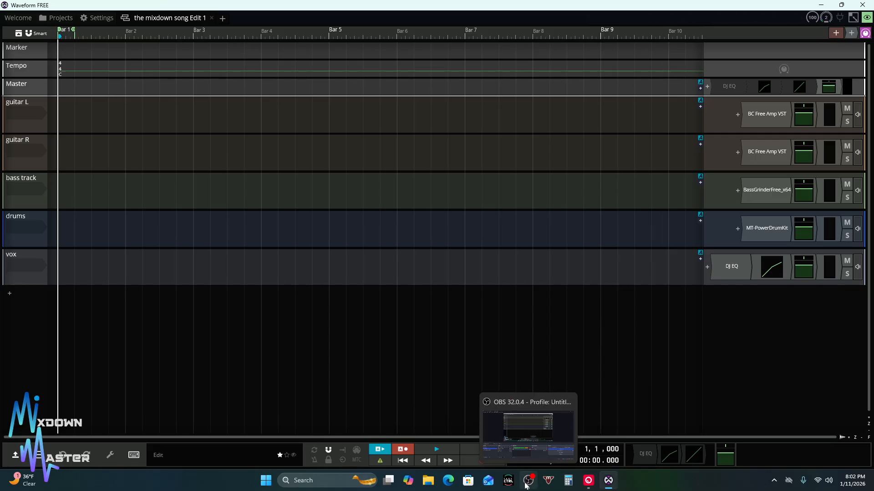
left_click(525, 486)
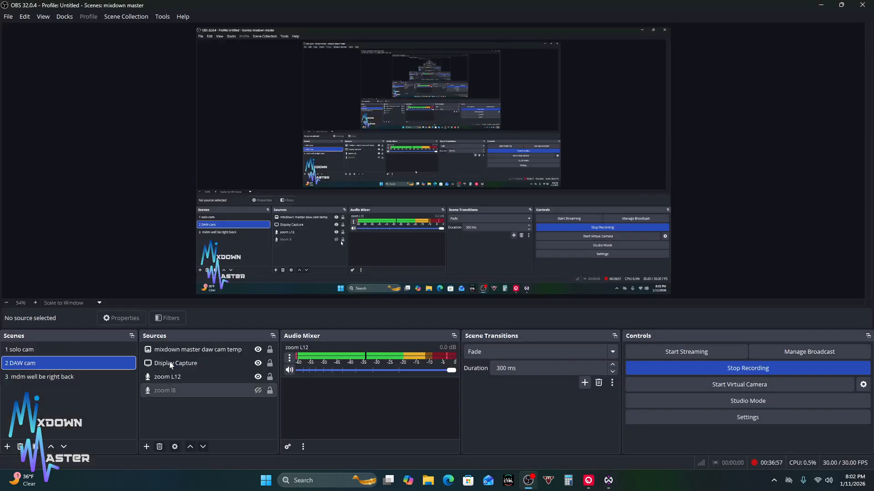
left_click(29, 349)
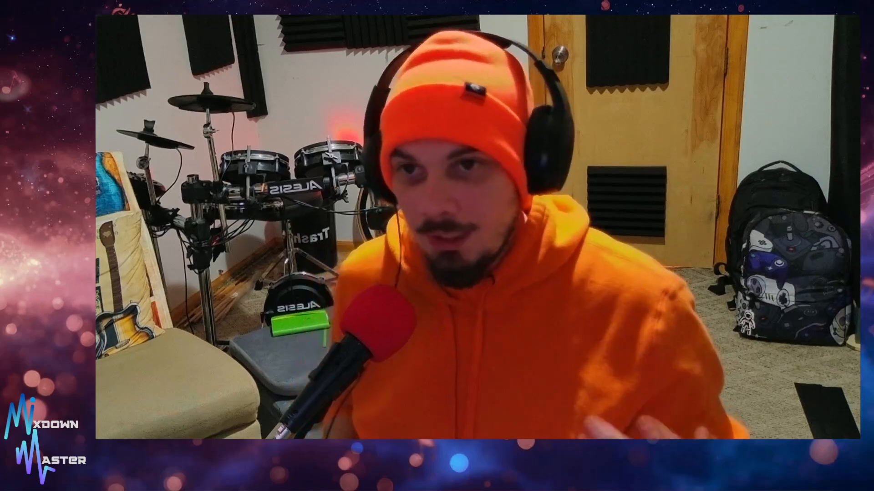